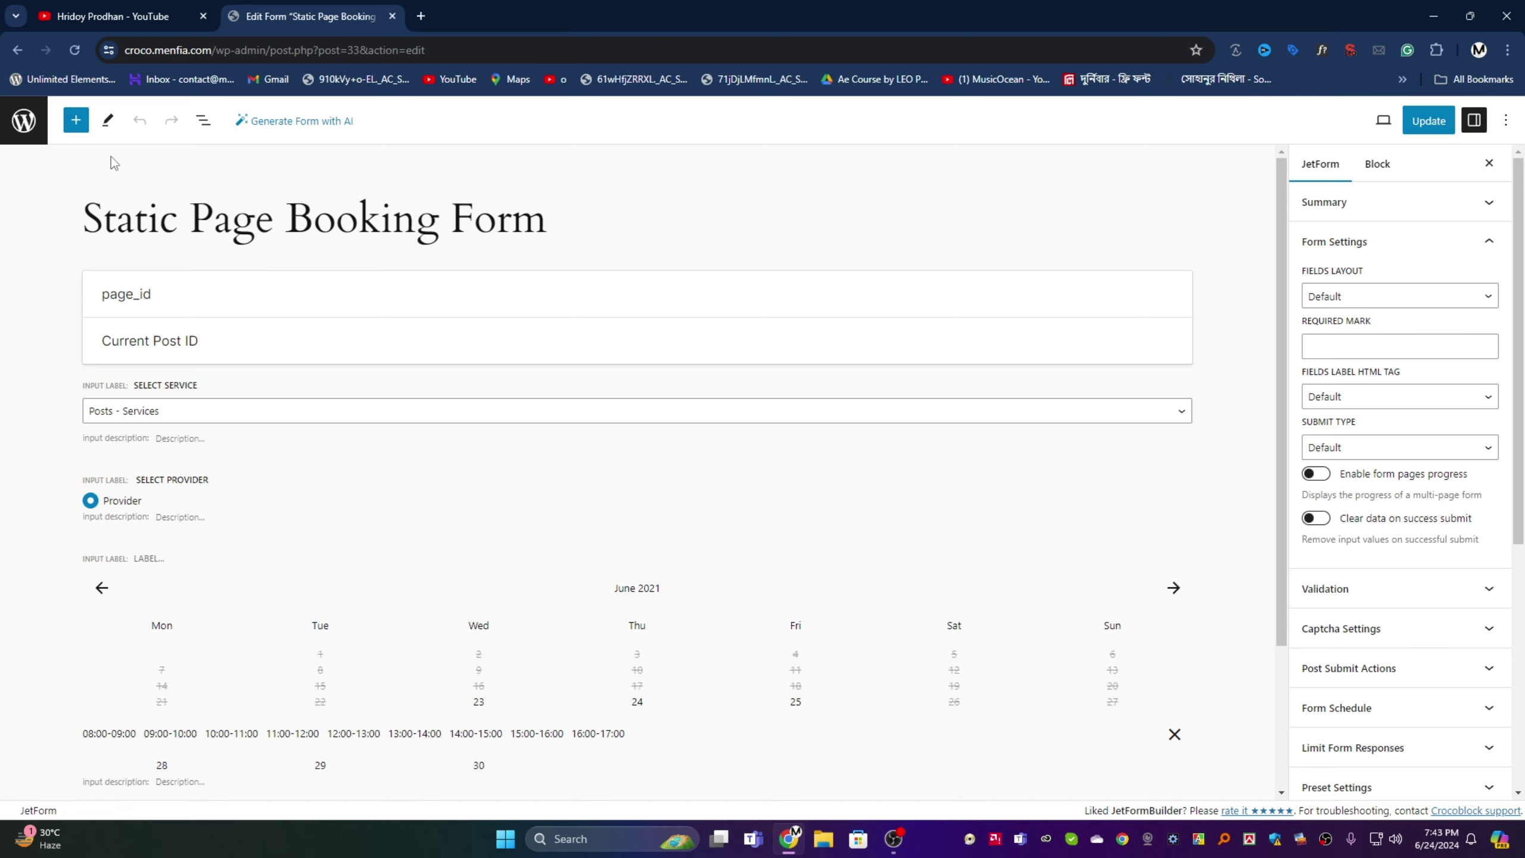
- Delete the hidden page_id field from the Static Page Booking Form using its block list, and save the form
click(204, 123)
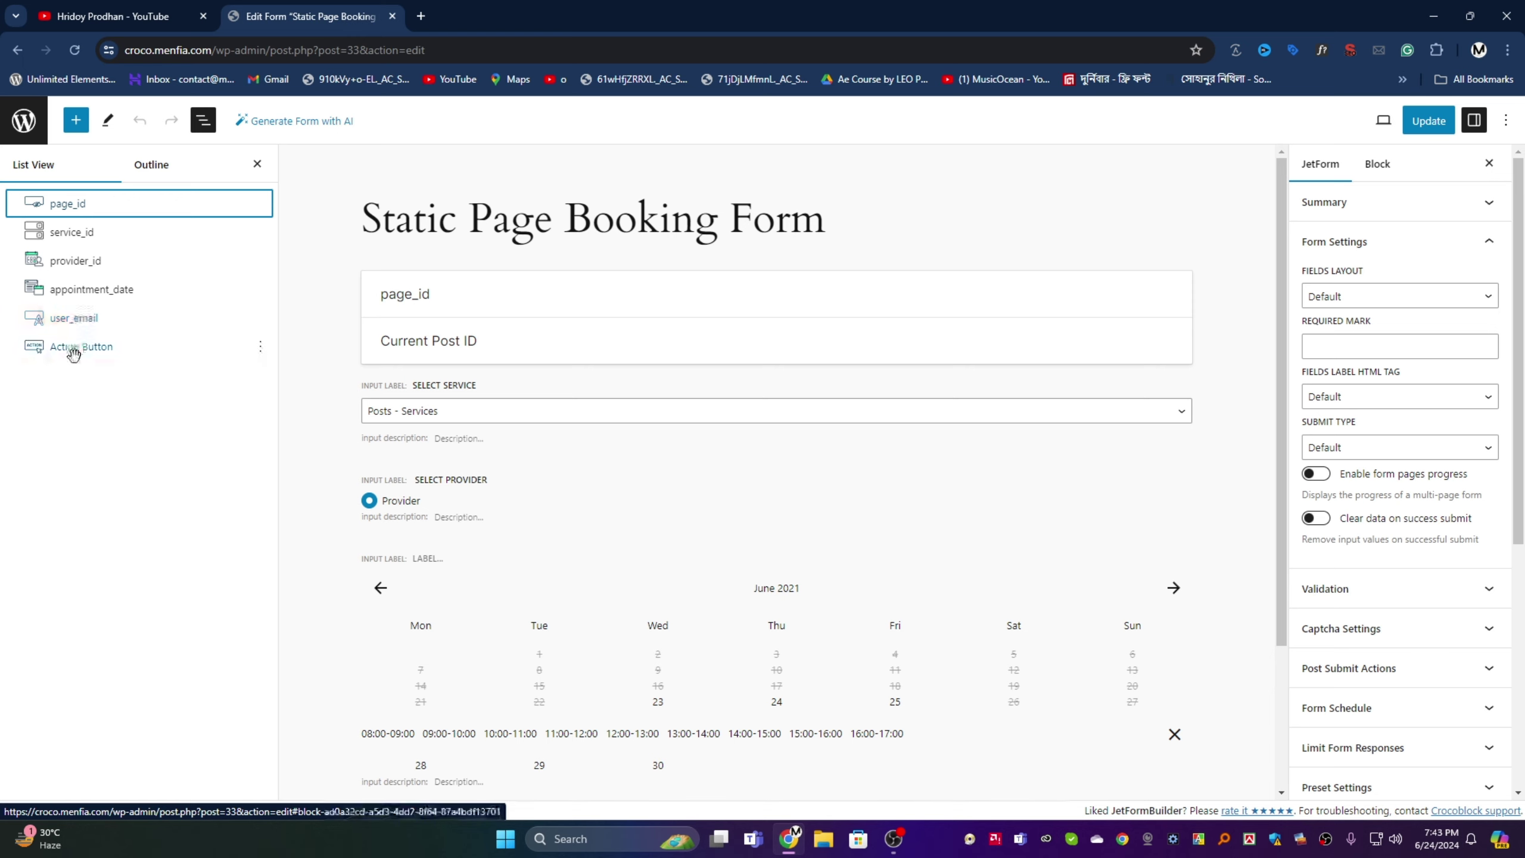
scroll(545, 424, down, 3)
scroll(549, 426, up, 3)
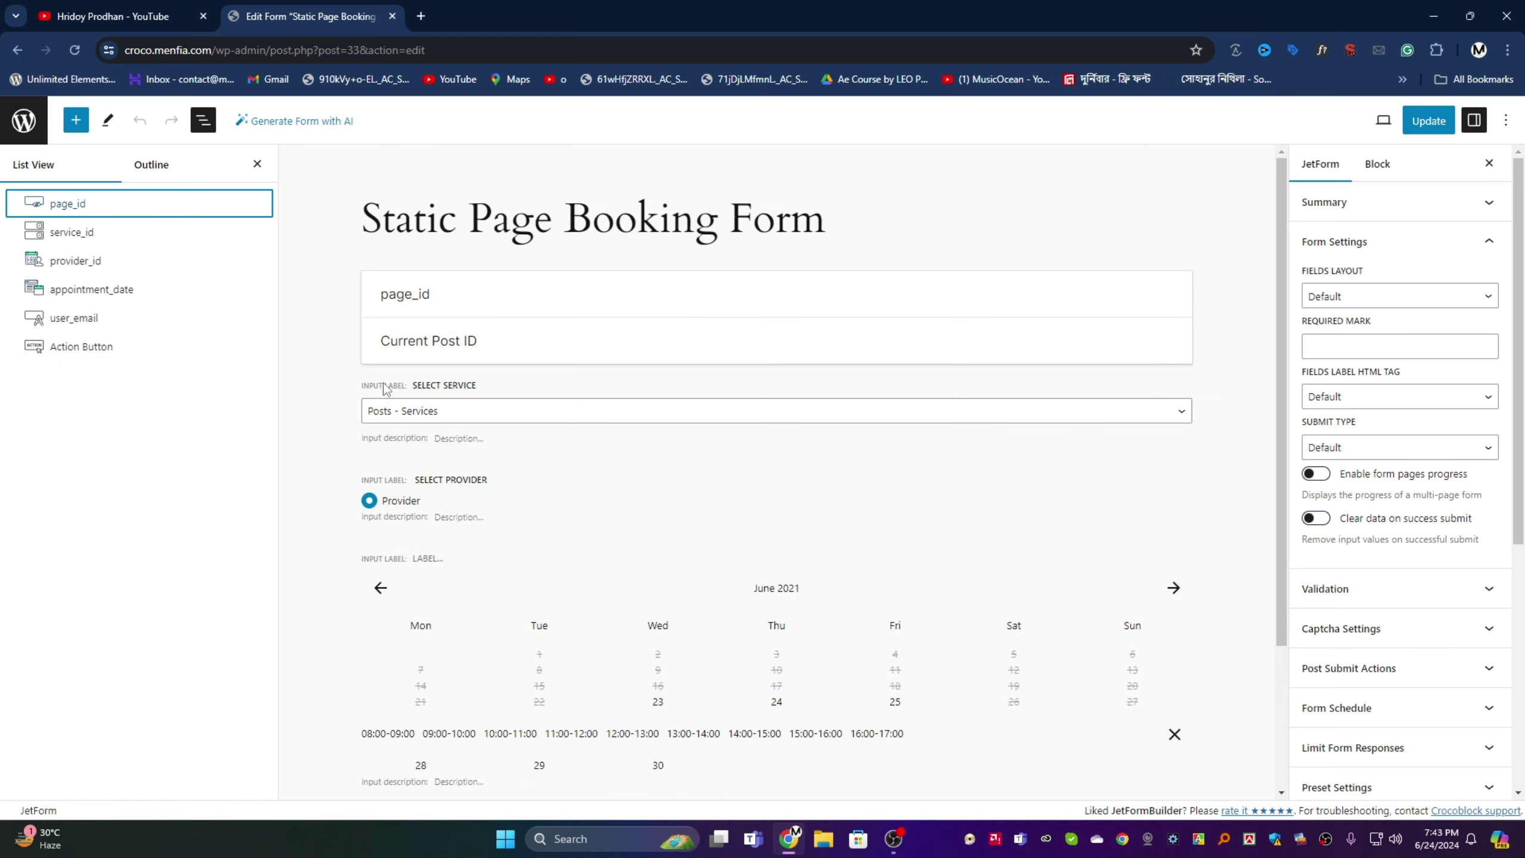
click(75, 208)
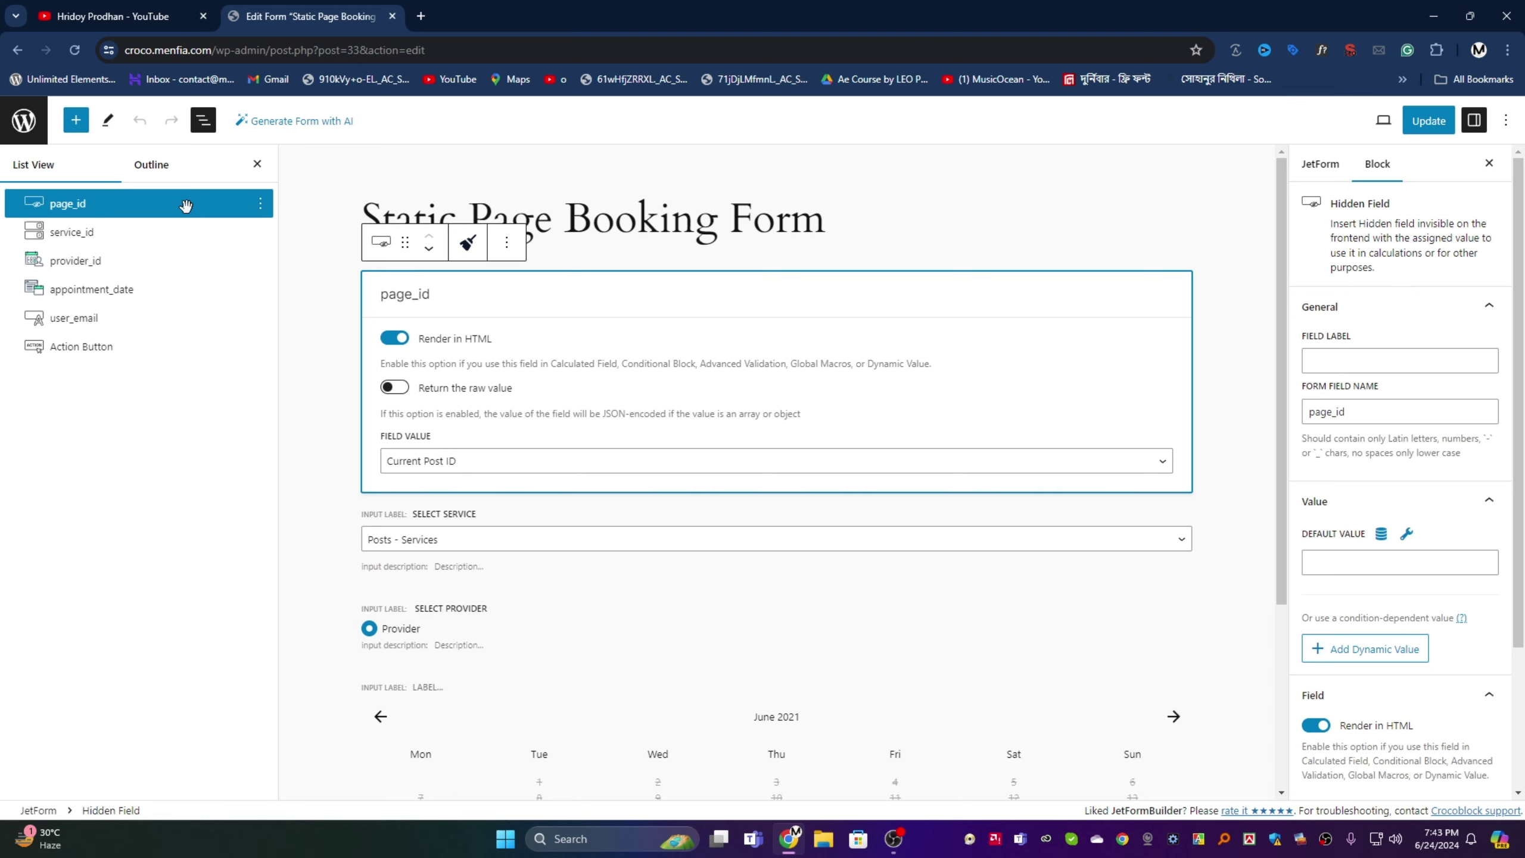
scroll(1434, 298, down, 1)
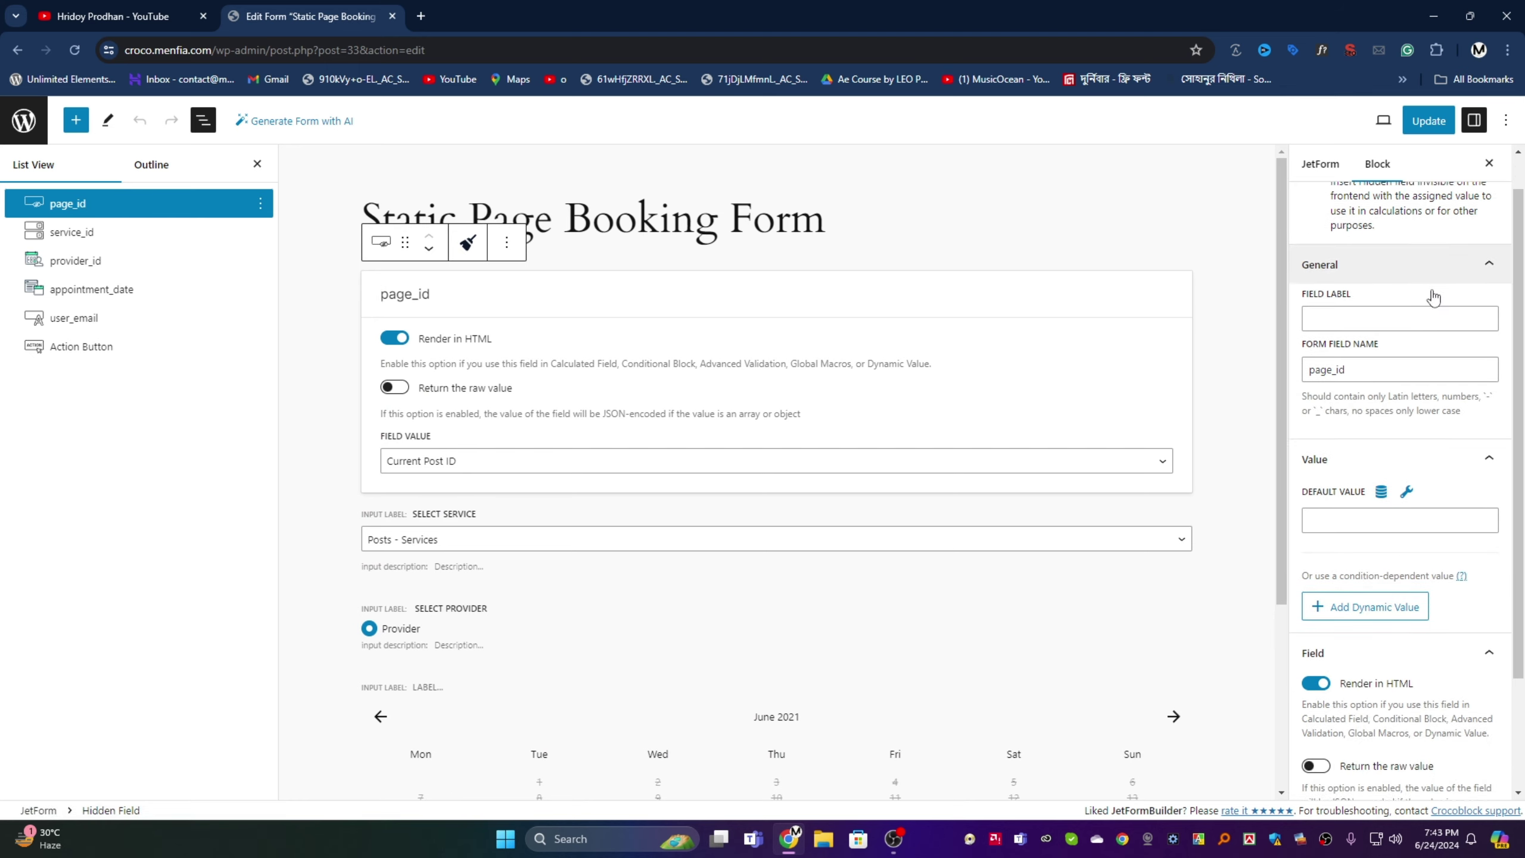
scroll(1430, 293, up, 1)
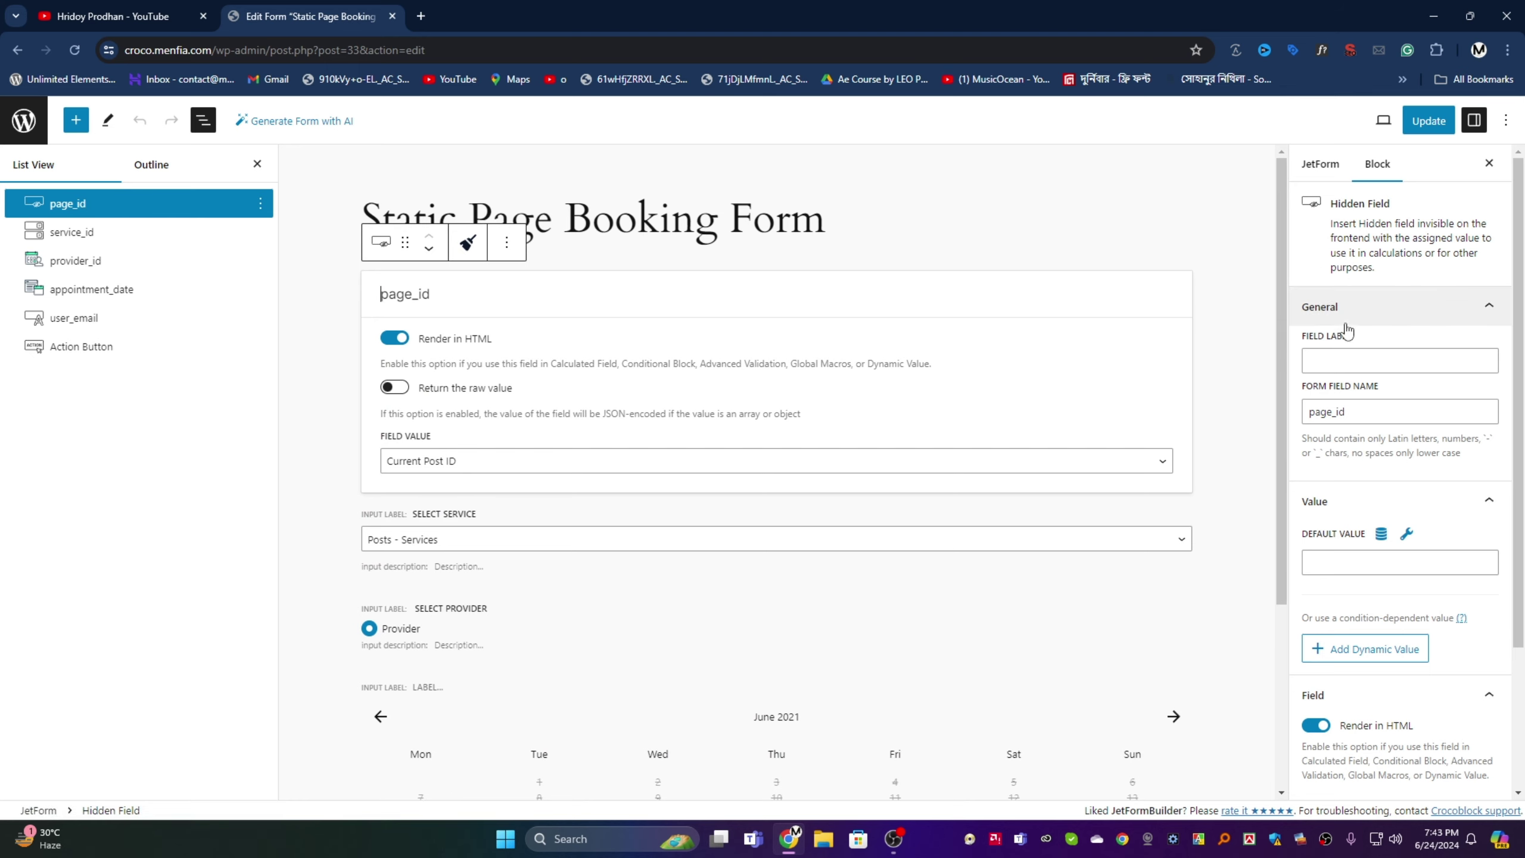
right_click(74, 206)
click(105, 524)
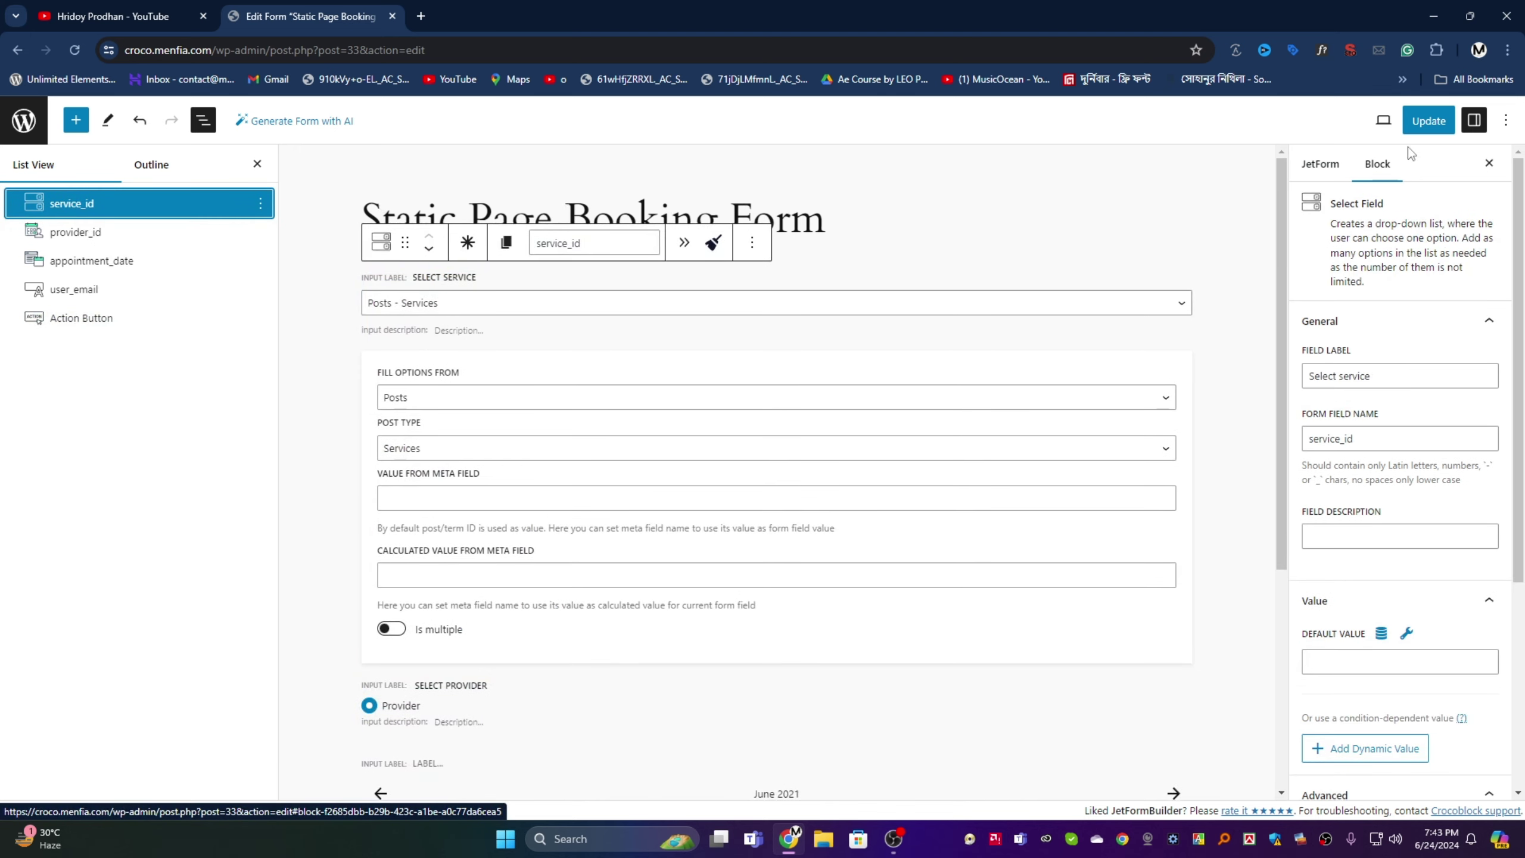
click(1429, 121)
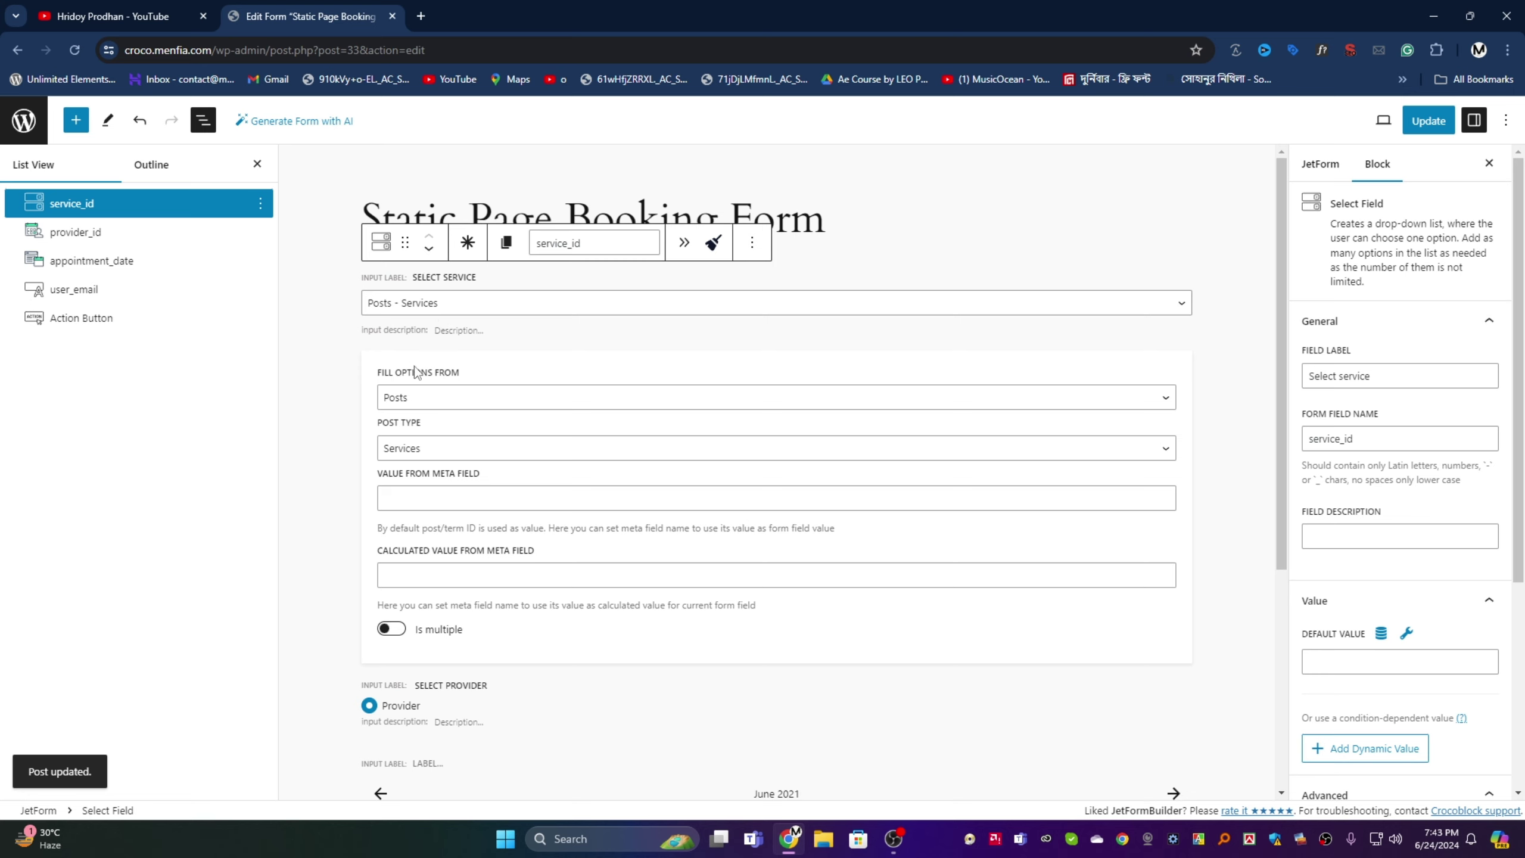
- Check the service_id field's option source and post type choices without changing them, and look over the rest of the form
click(424, 399)
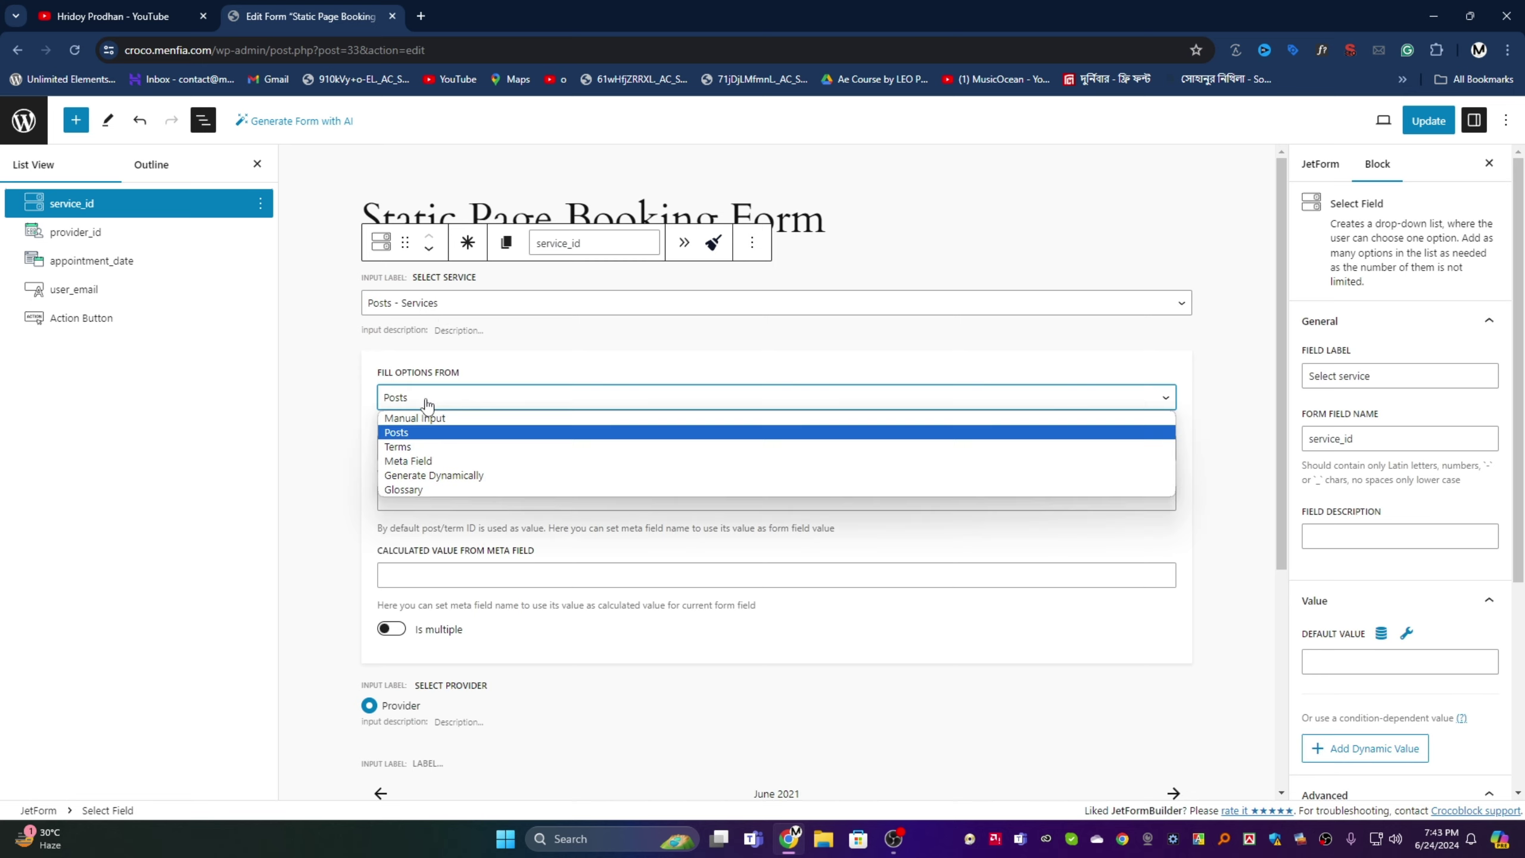
click(428, 404)
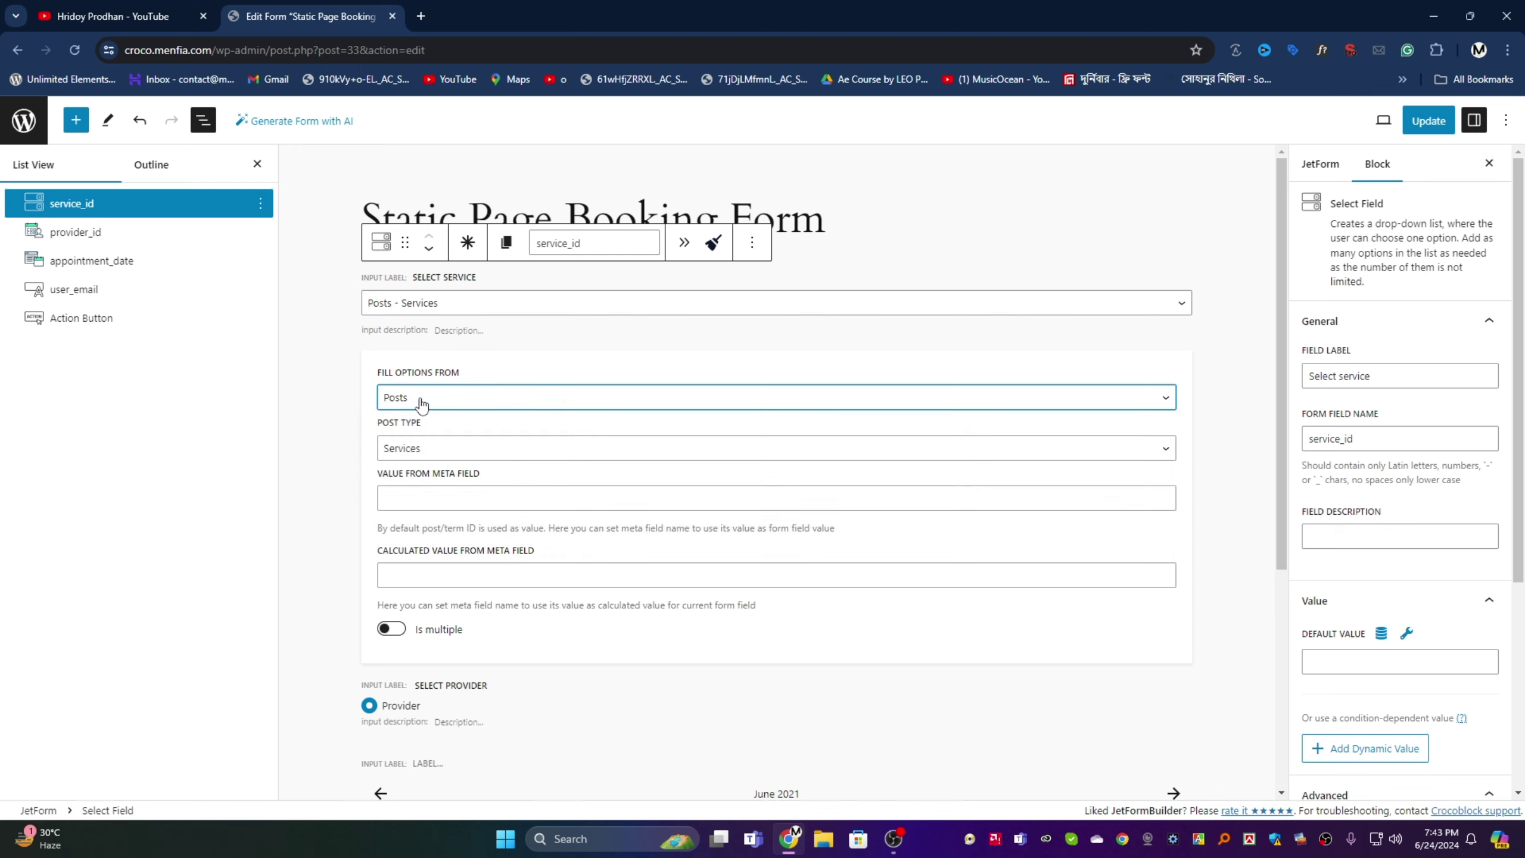
click(410, 458)
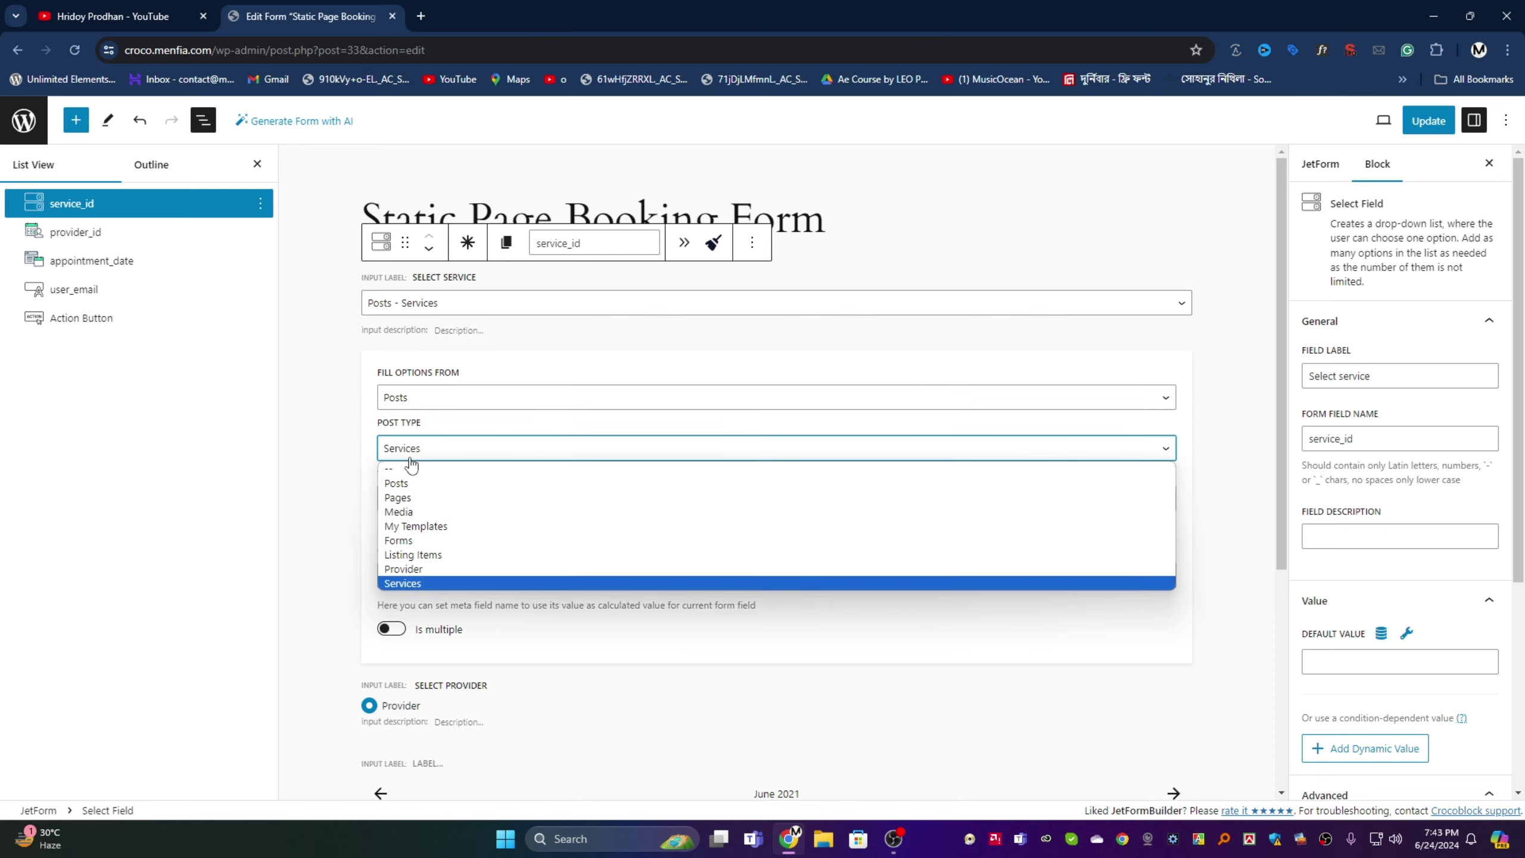
click(365, 422)
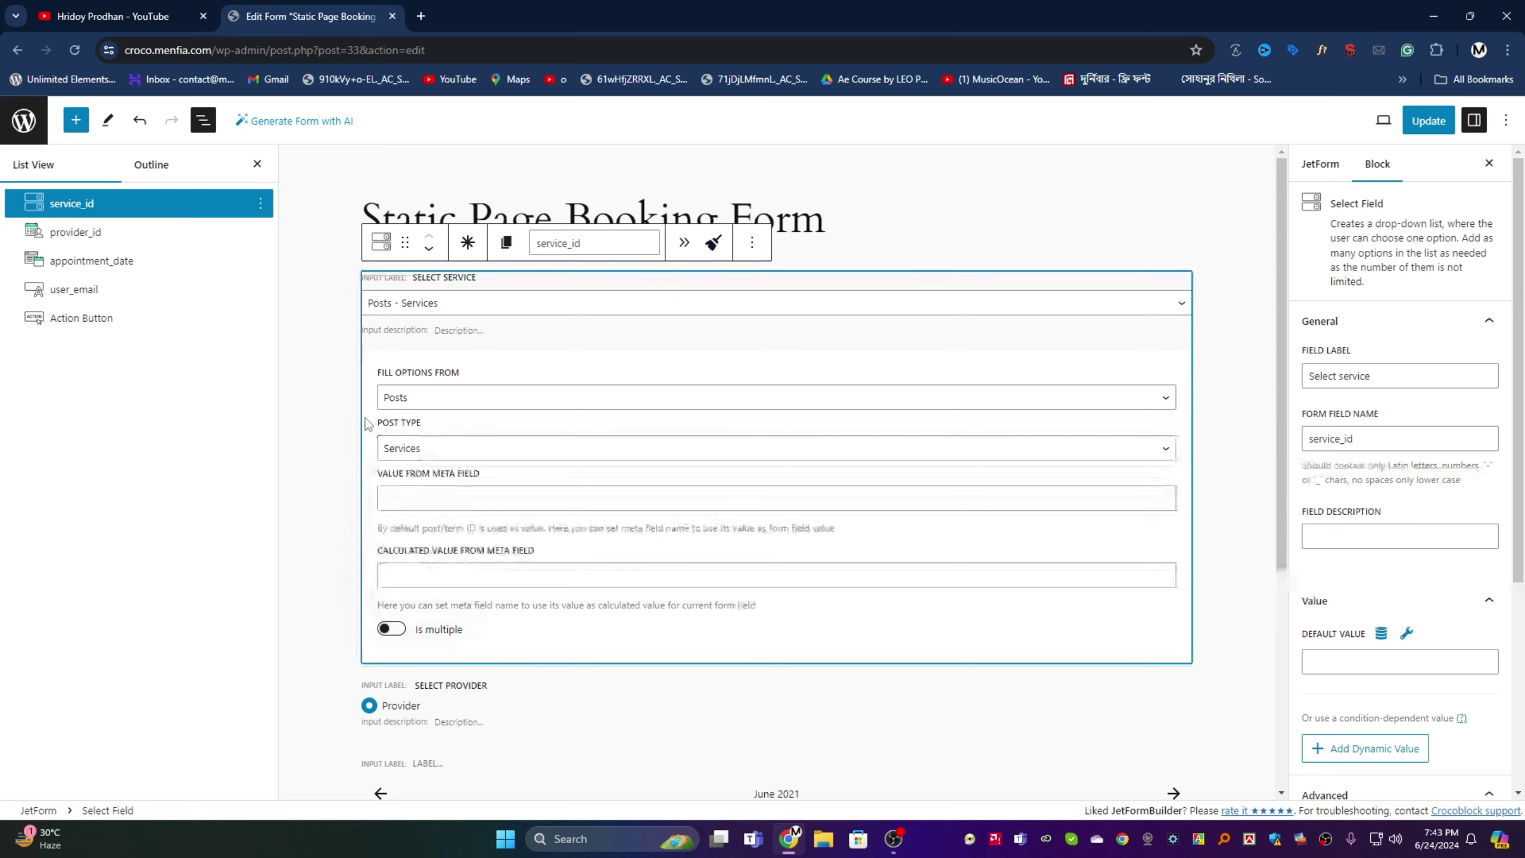
scroll(469, 417, down, 1)
scroll(449, 544, up, 1)
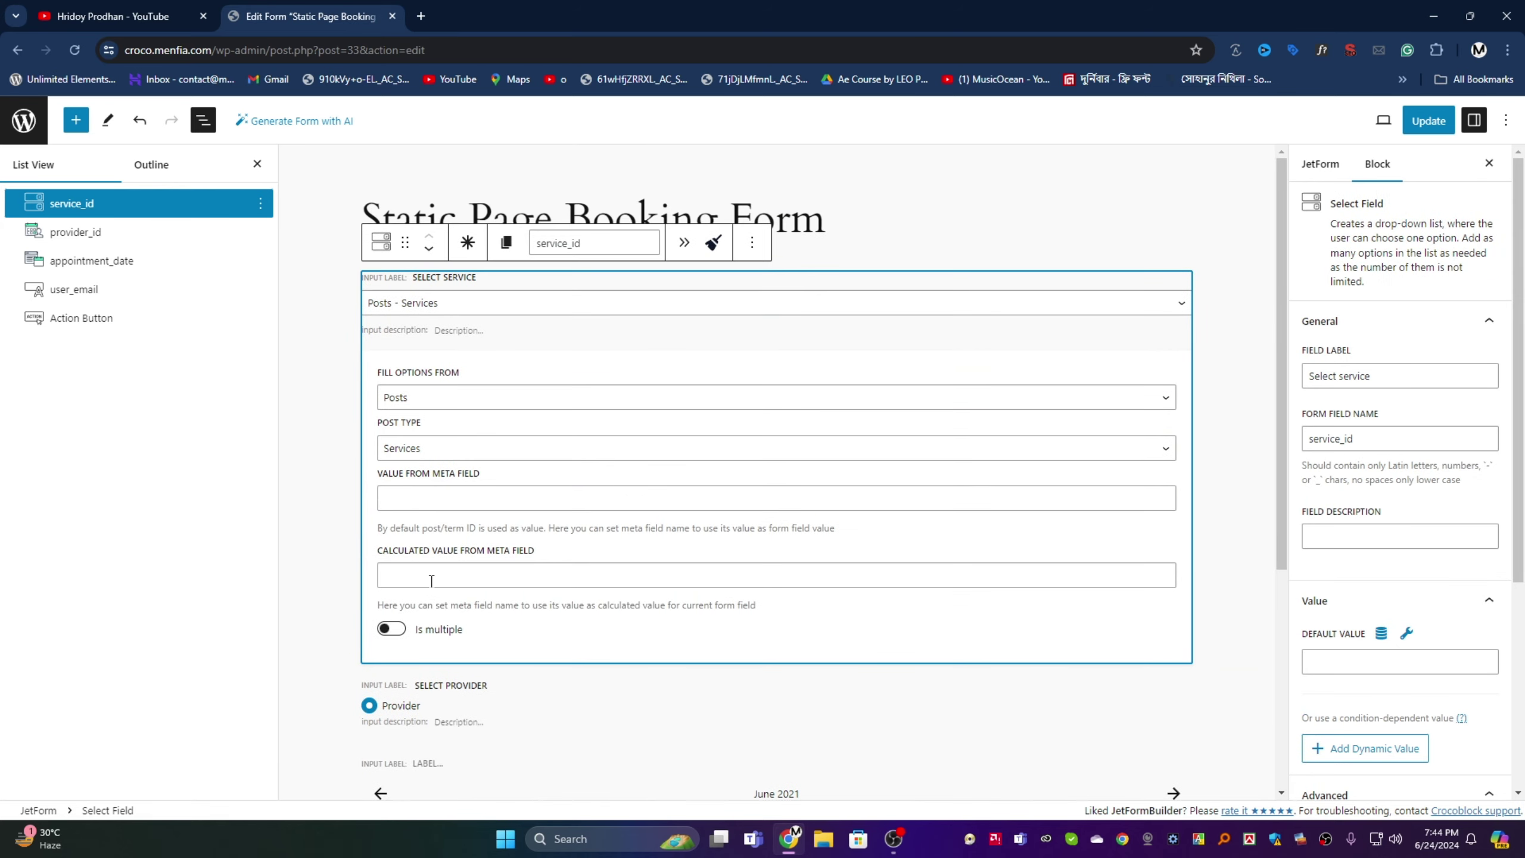
scroll(449, 514, down, 4)
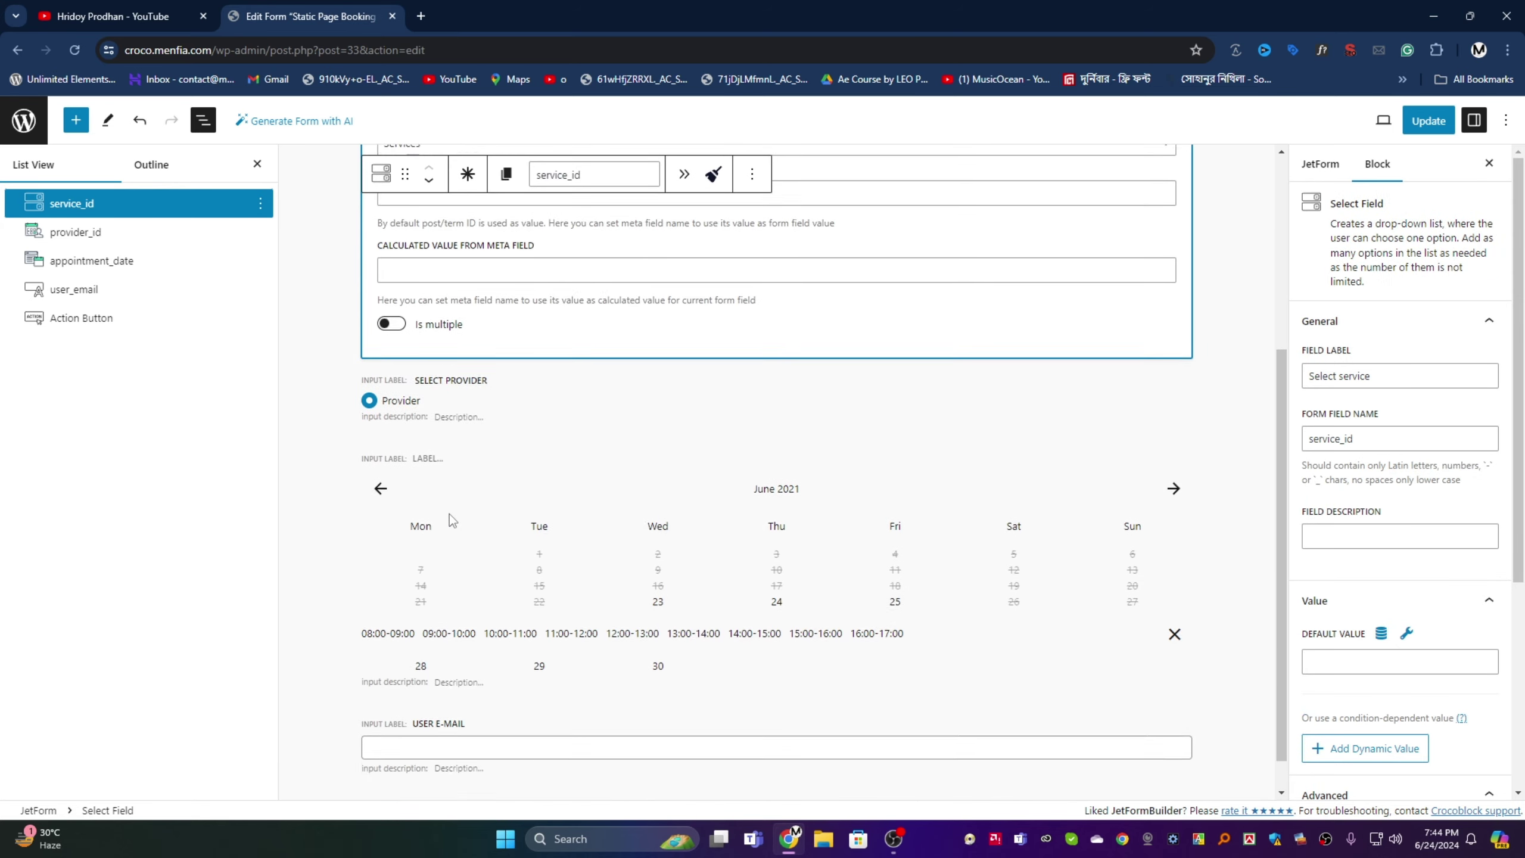
- Inspect the provider_id field's block type and compare its form field name with that of the service_id field
click(93, 239)
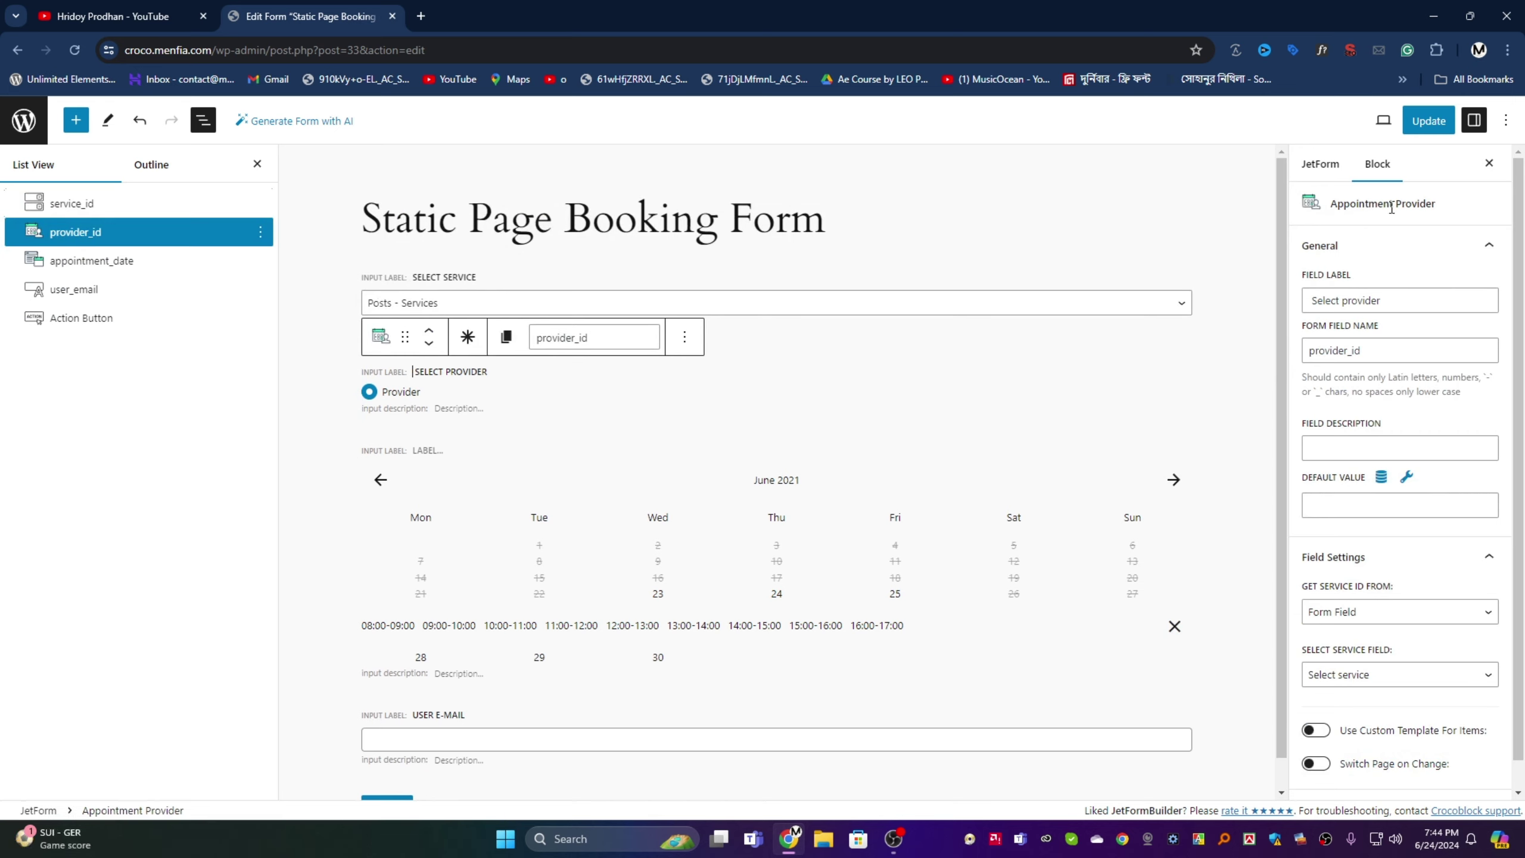
drag(1431, 210, 1336, 214)
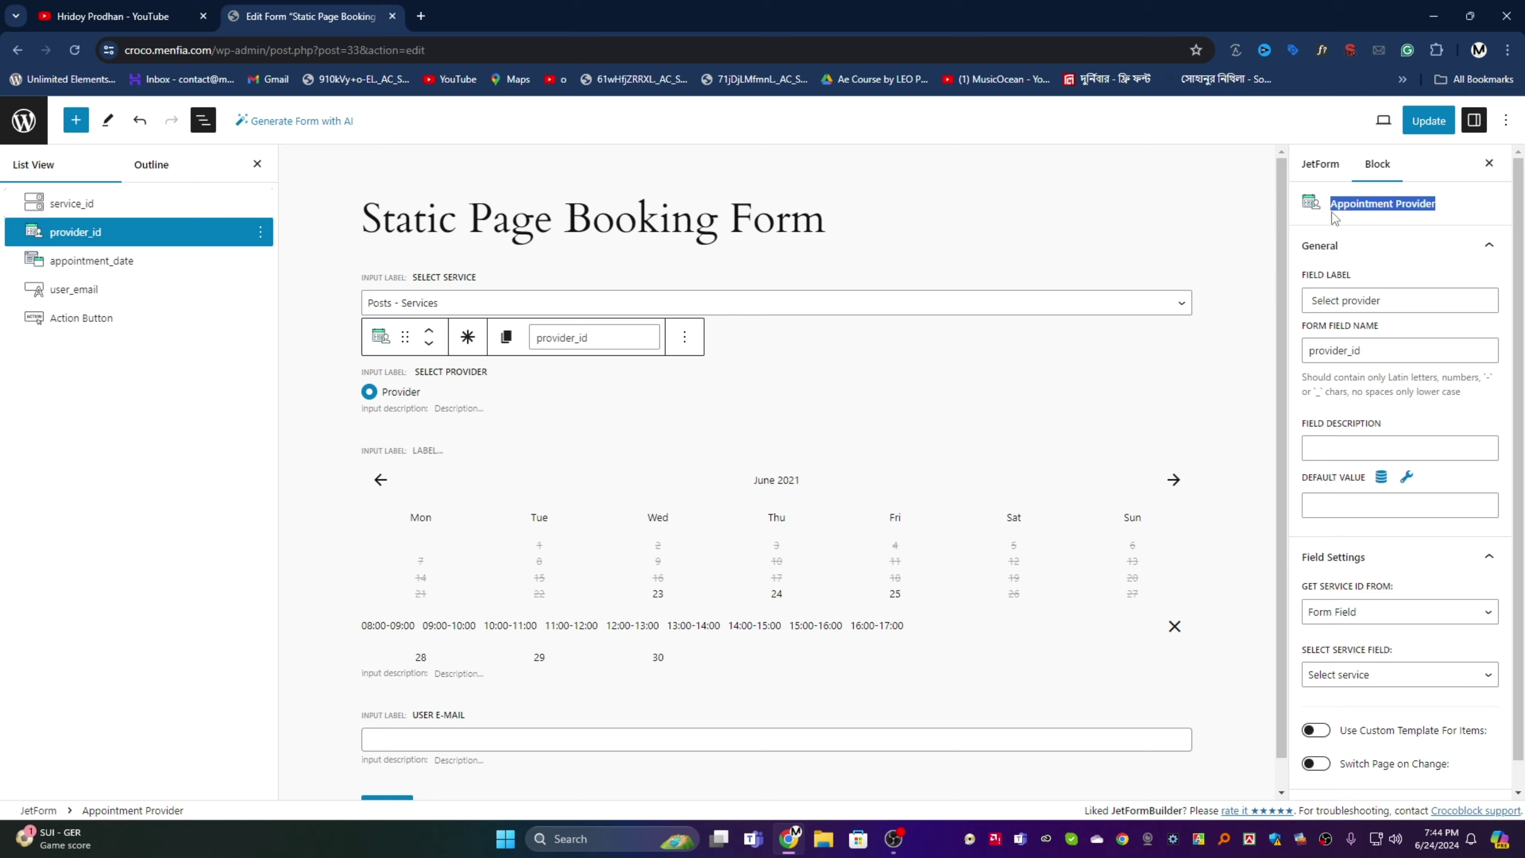
scroll(1345, 267, down, 1)
drag(1376, 327, 1307, 330)
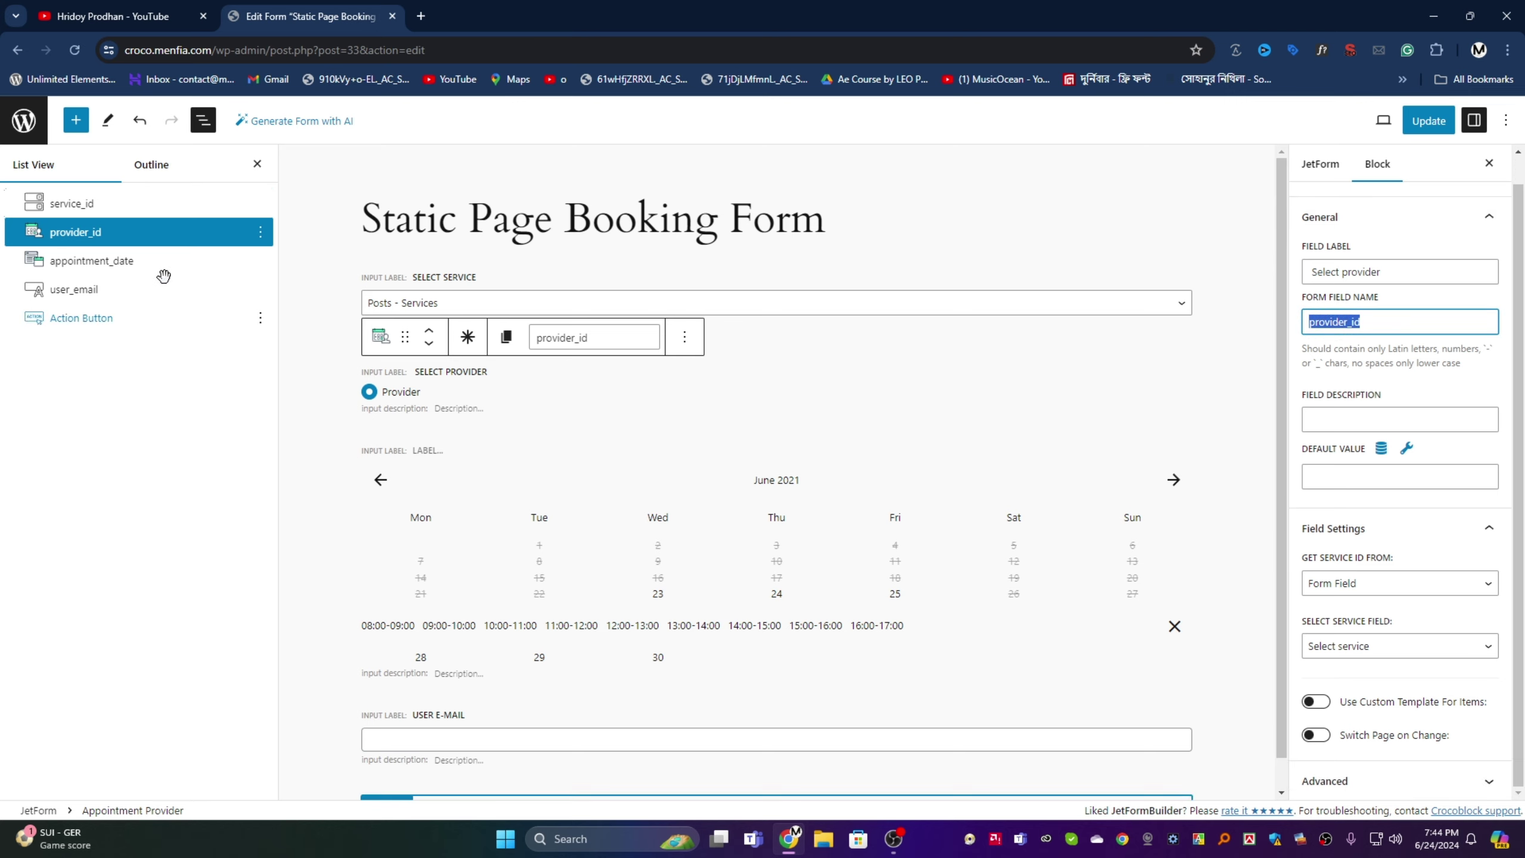
click(90, 206)
drag(1390, 407, 1298, 417)
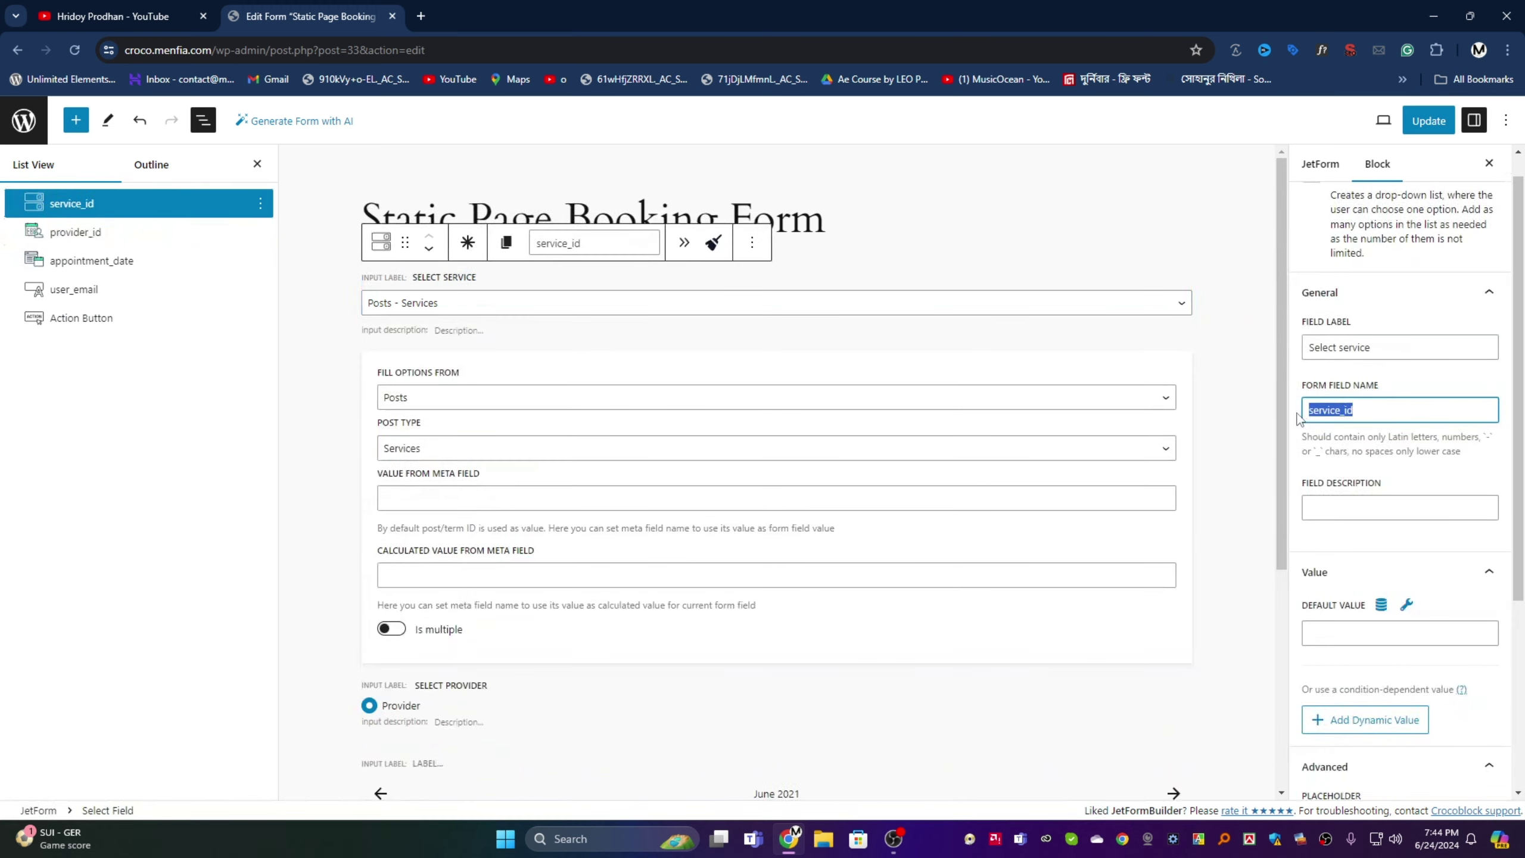
- Check the provider_id field's service ID source, keeping Form Field, and compare its service field choice with the service_id label
click(74, 235)
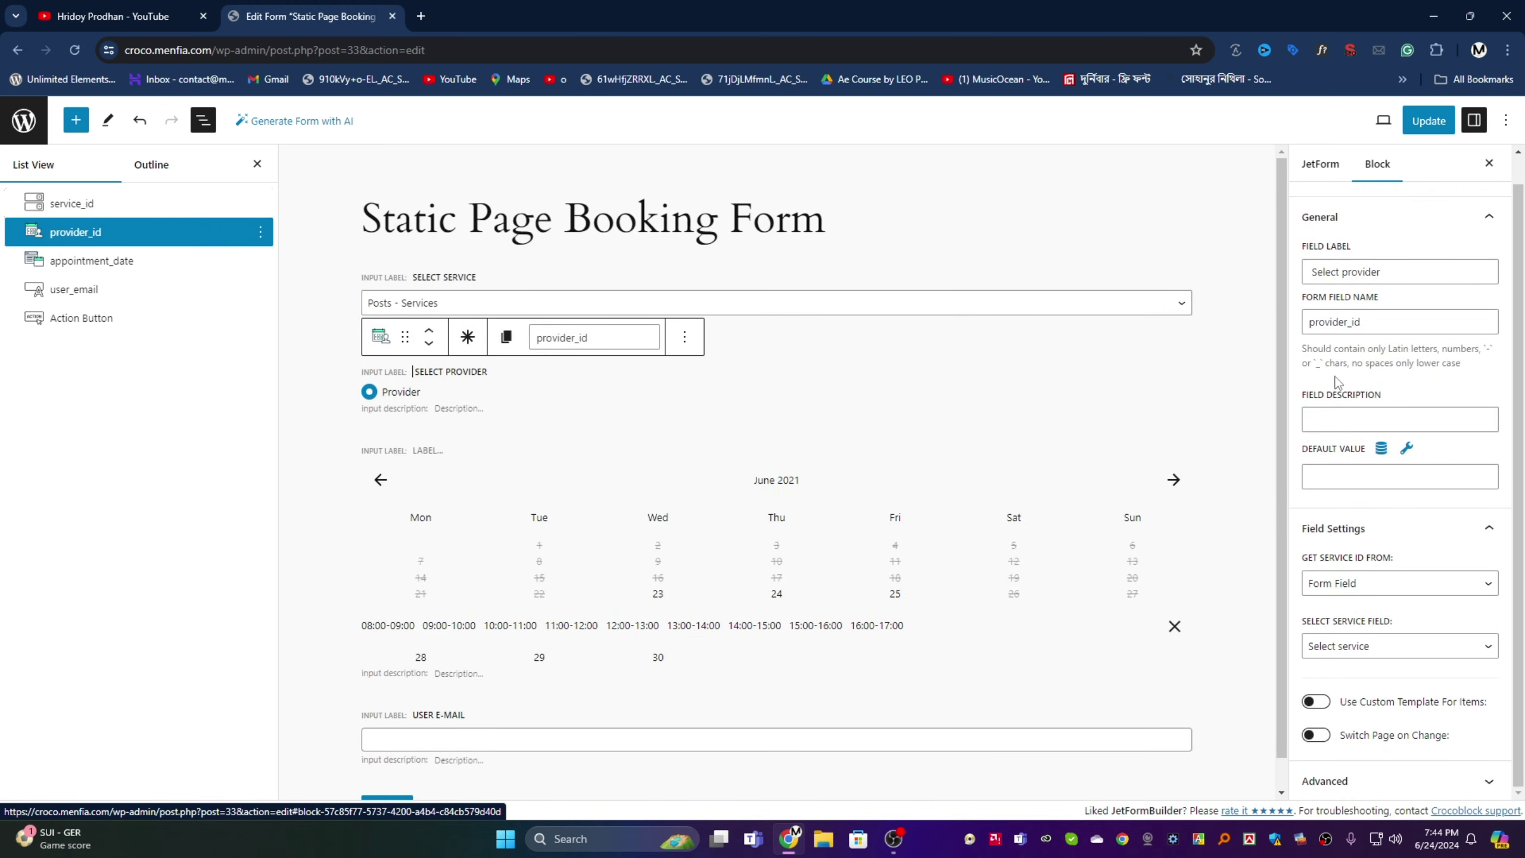
click(1389, 590)
click(1389, 589)
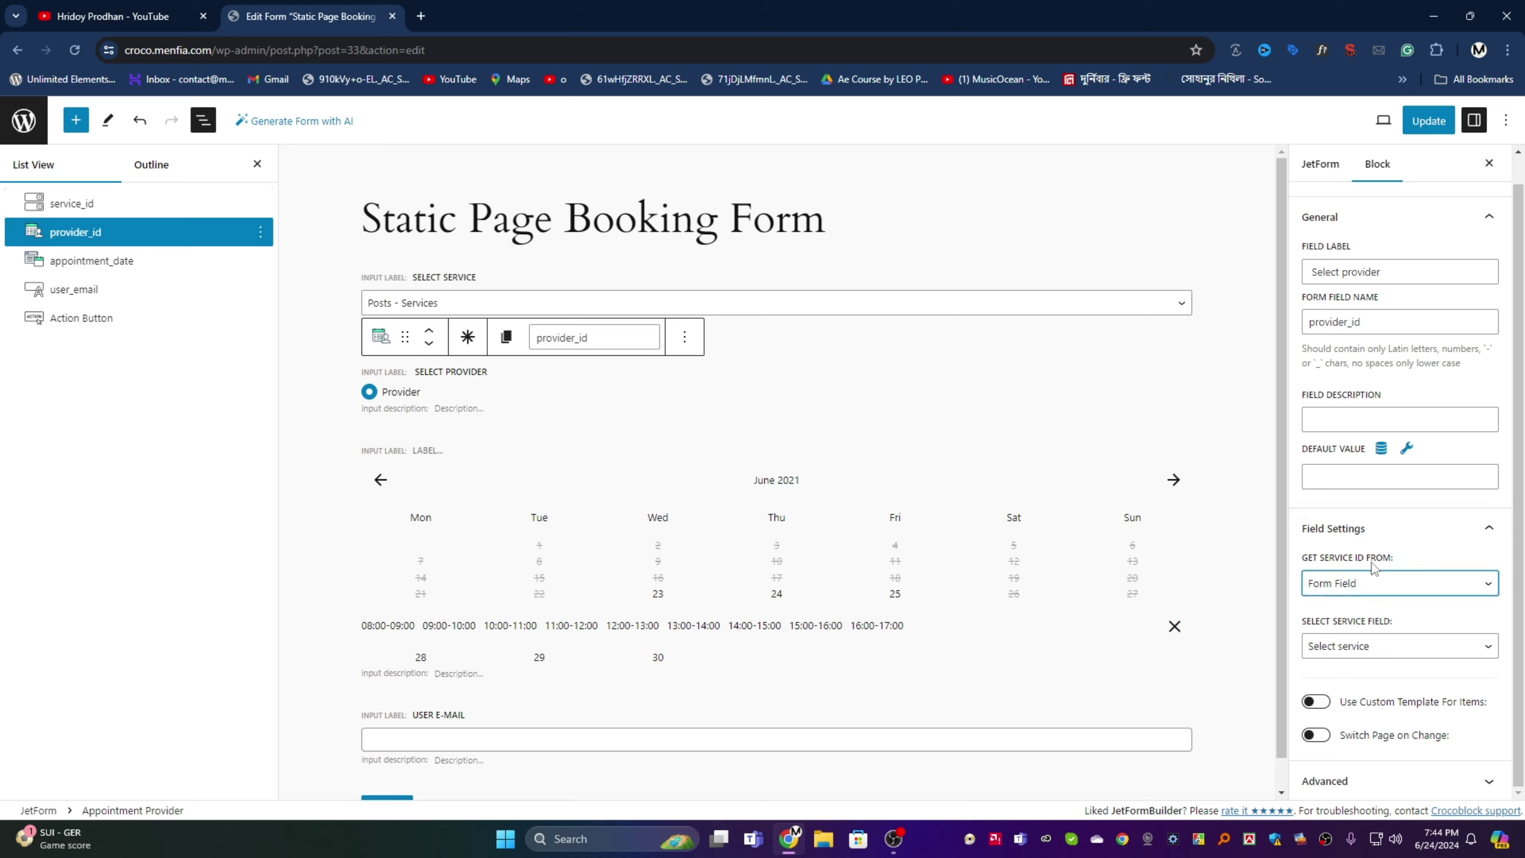
click(1353, 585)
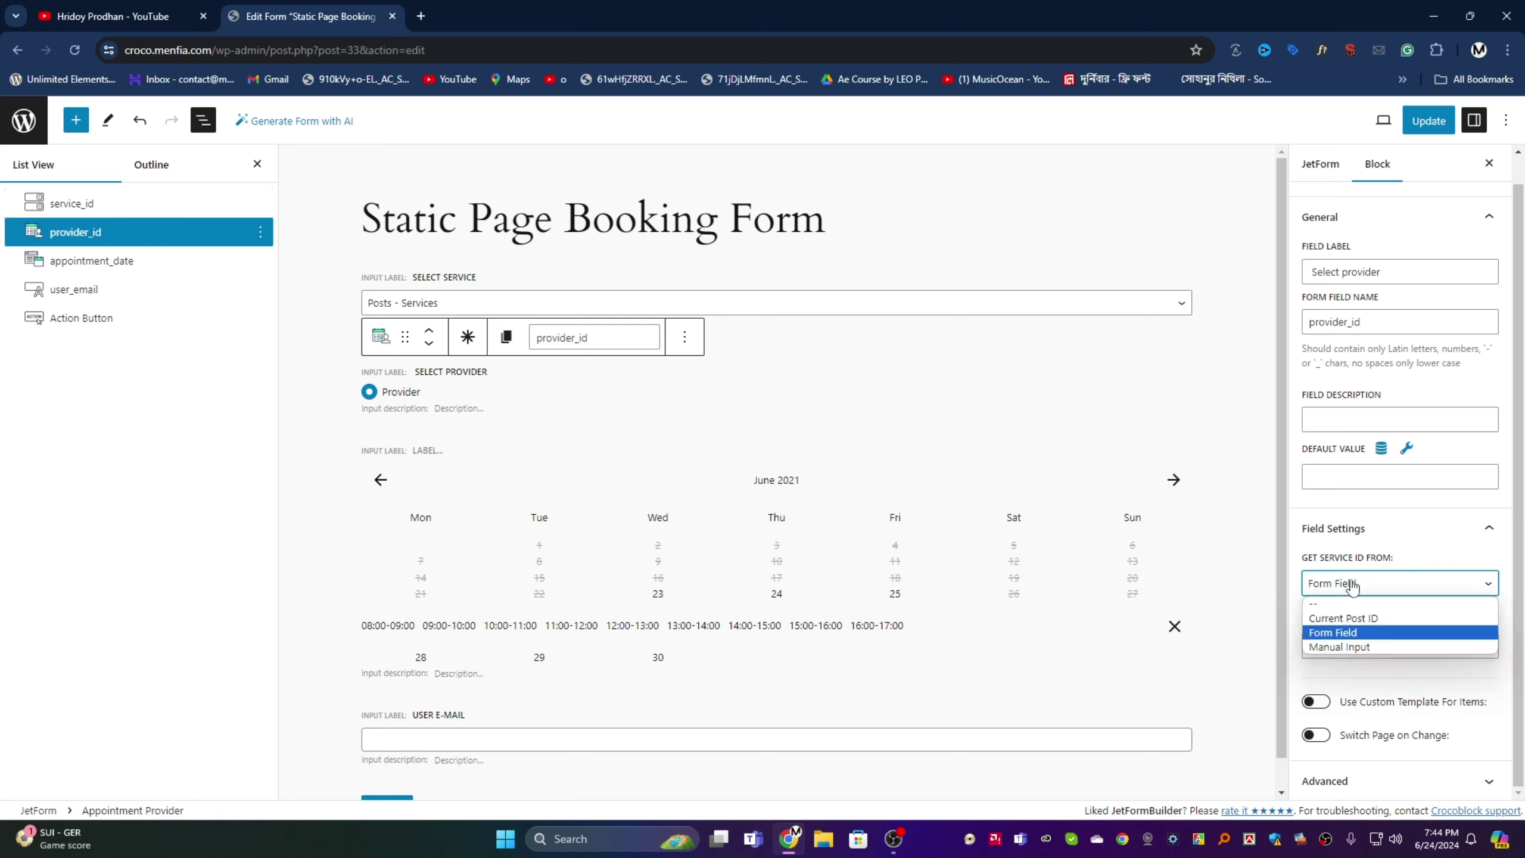
click(1344, 632)
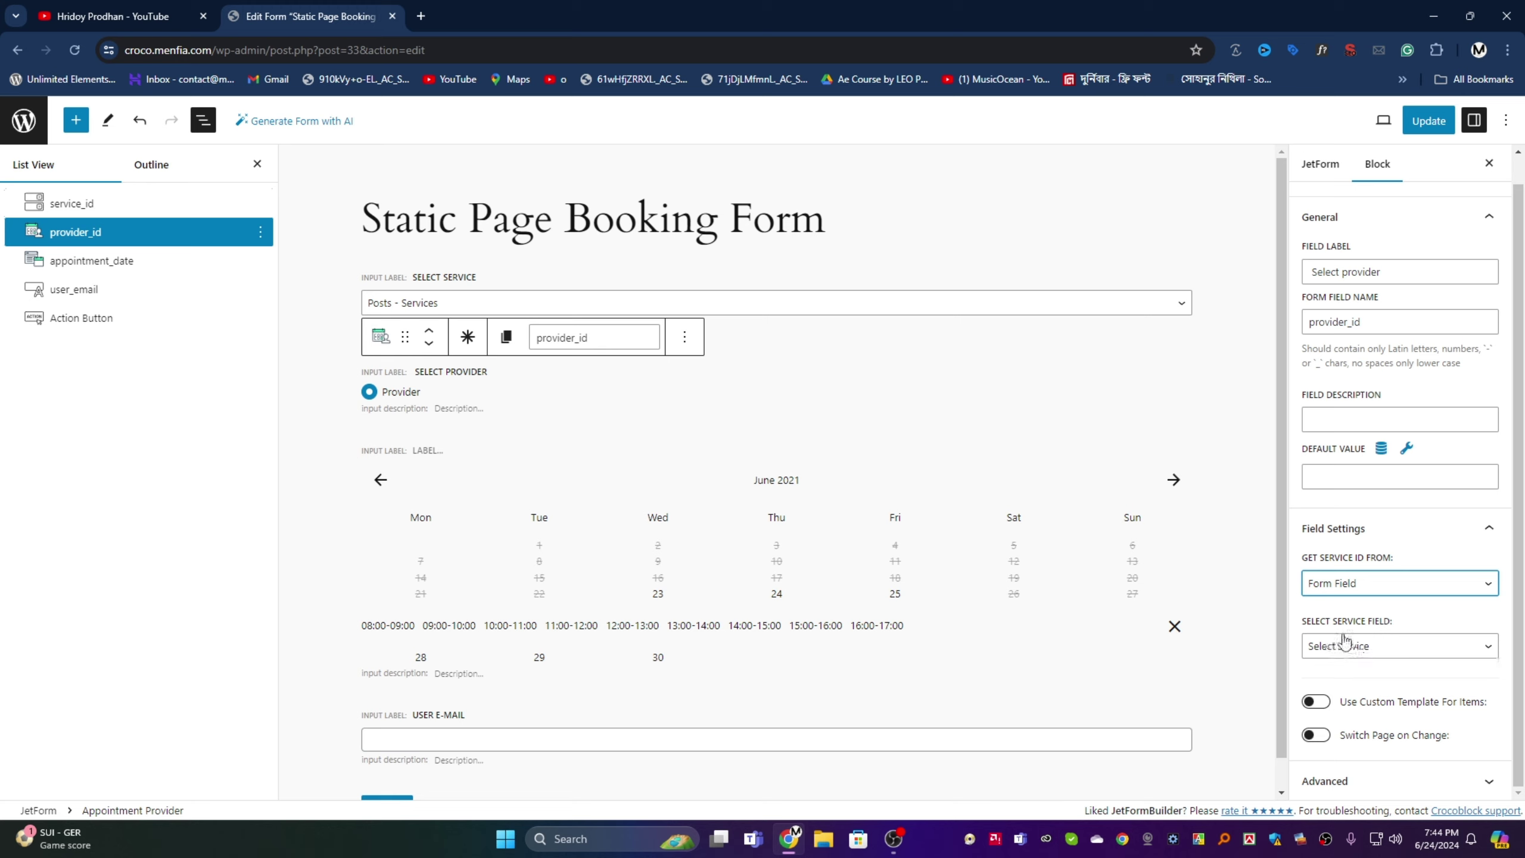
click(1349, 648)
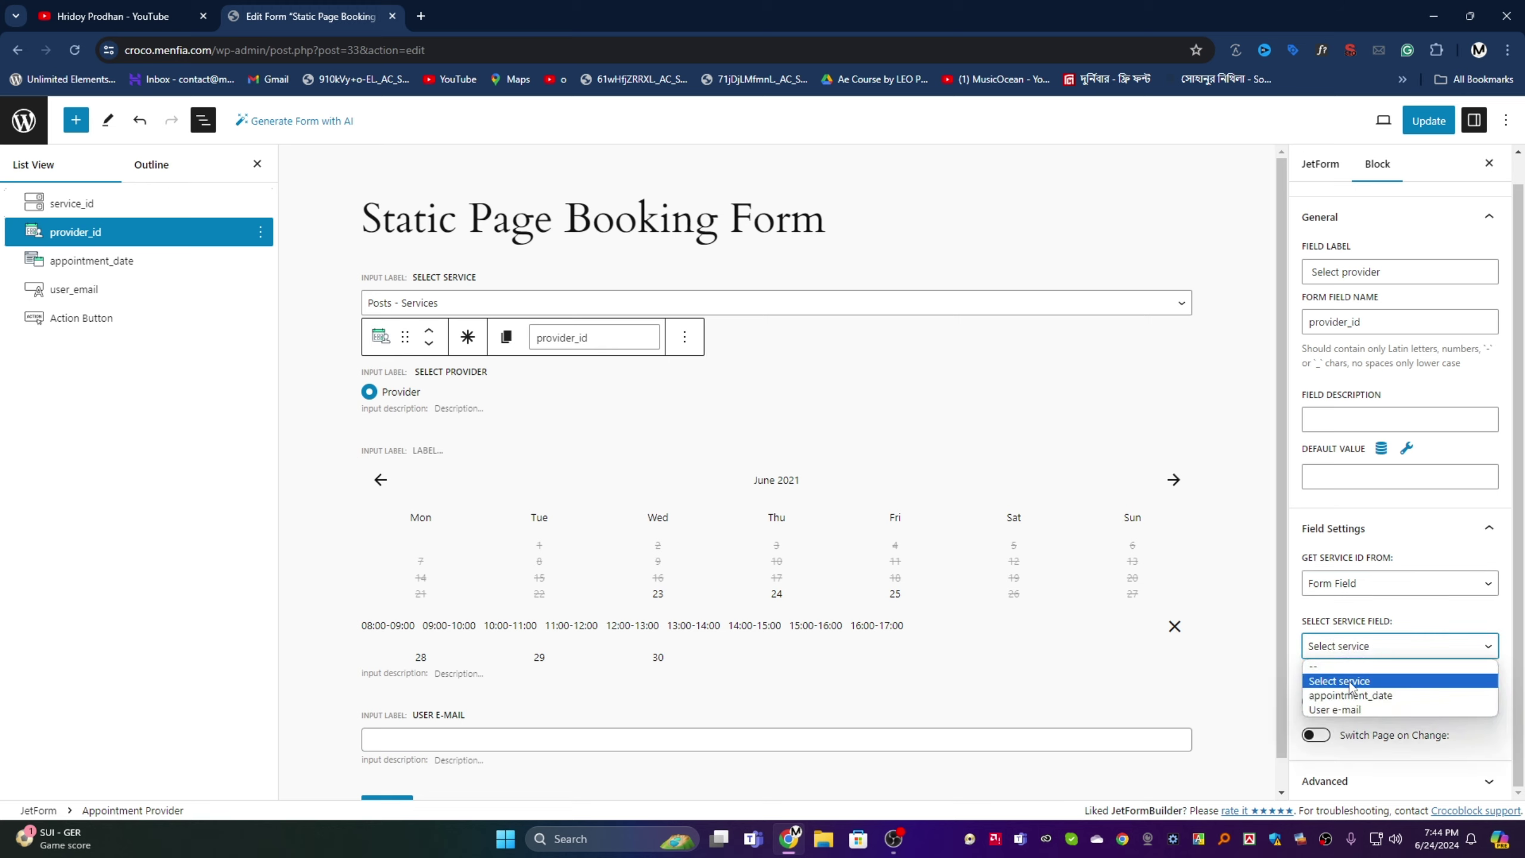
click(101, 203)
drag(1375, 349, 1312, 353)
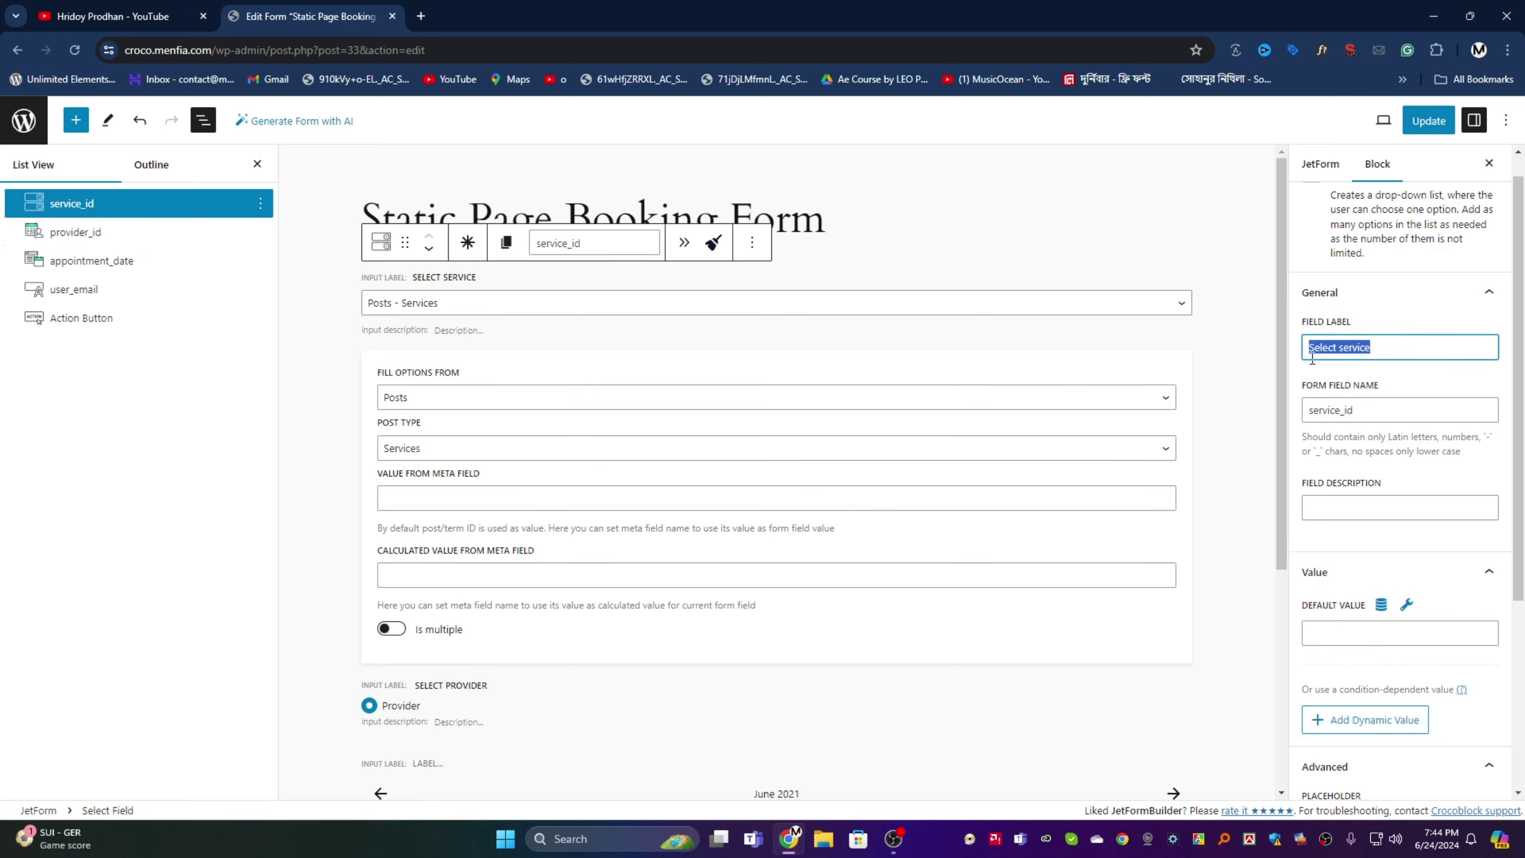
- Check the appointment_date field's service field and provider ID source, and compare its provider field choice with the provider_id label
click(81, 261)
click(1338, 648)
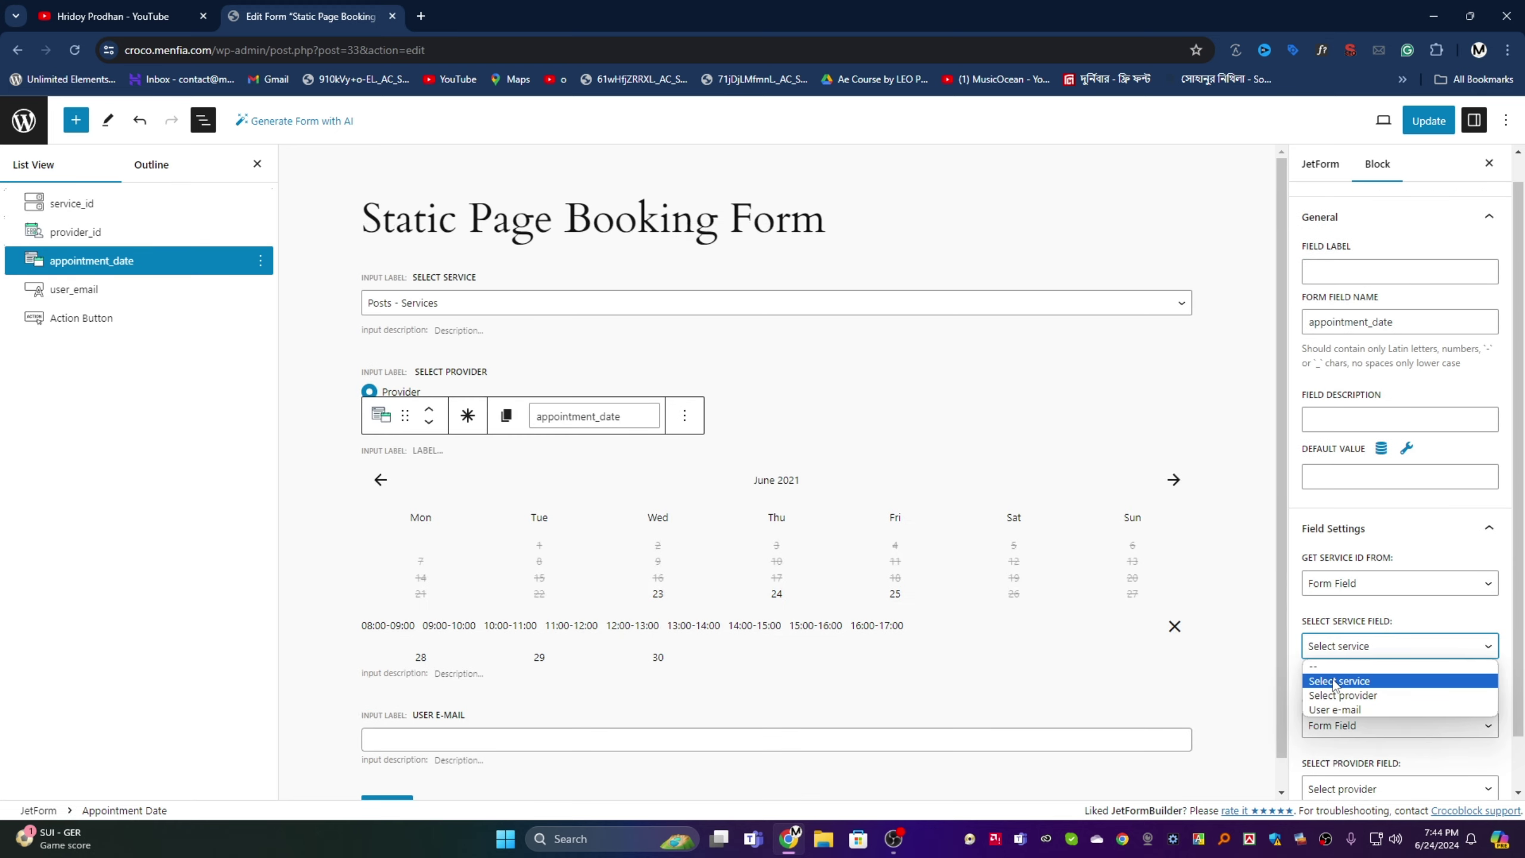
click(1355, 631)
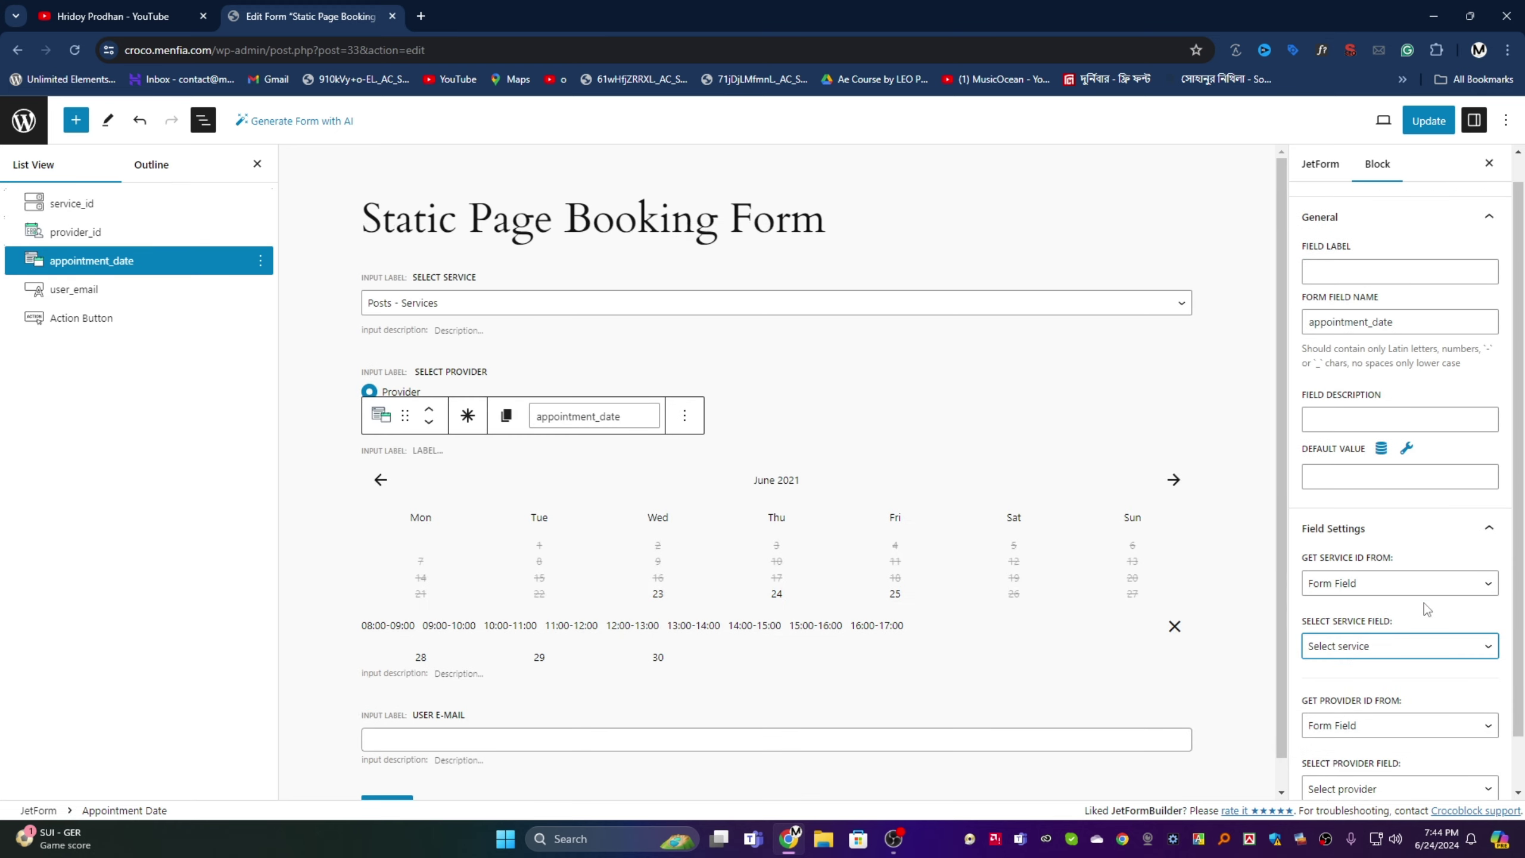
scroll(1428, 606, down, 1)
click(1358, 668)
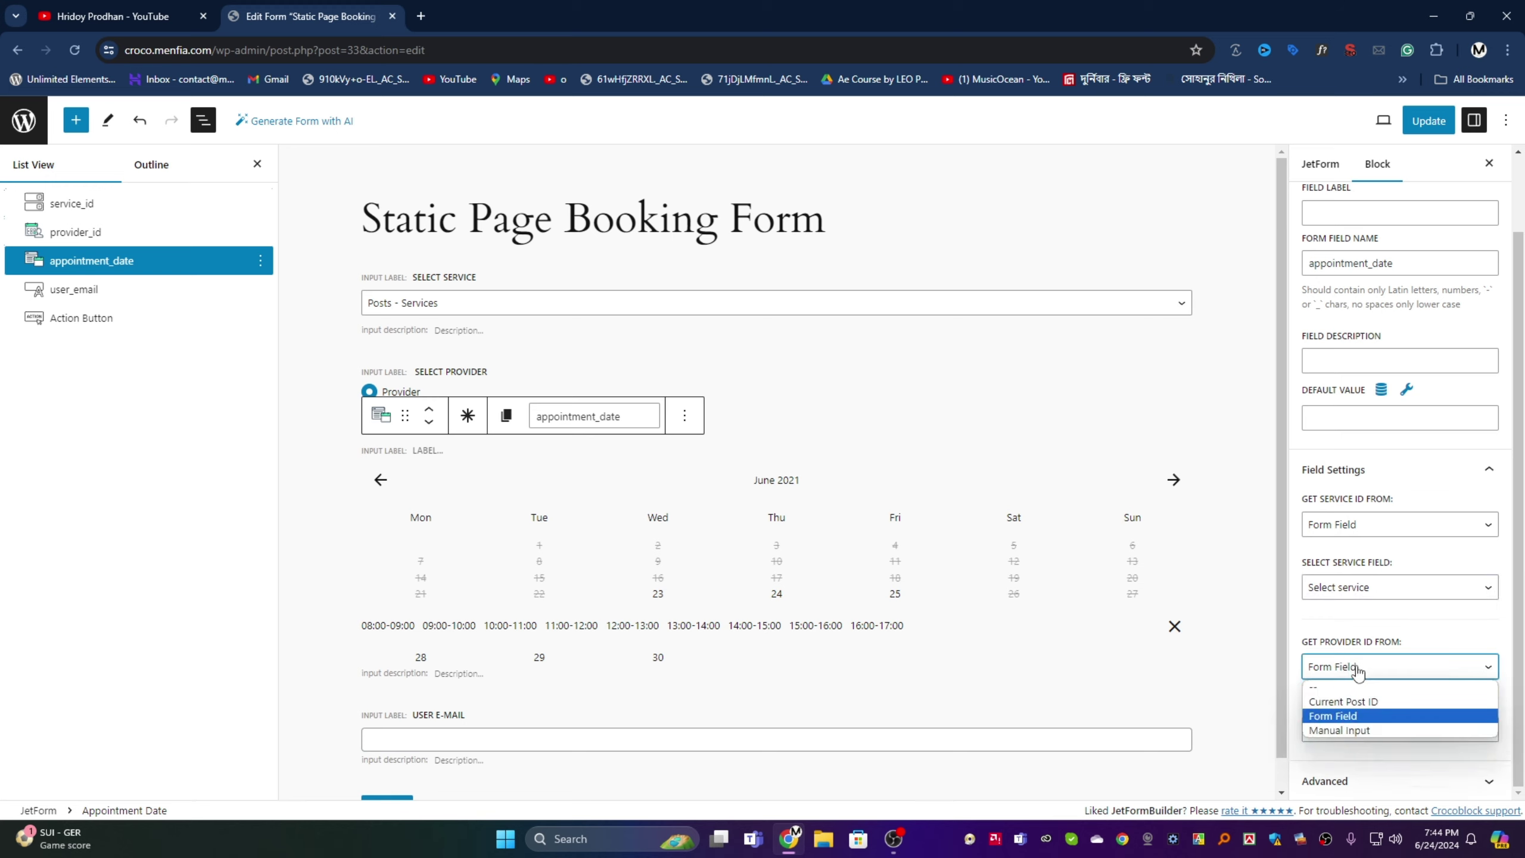
click(1359, 672)
click(1354, 732)
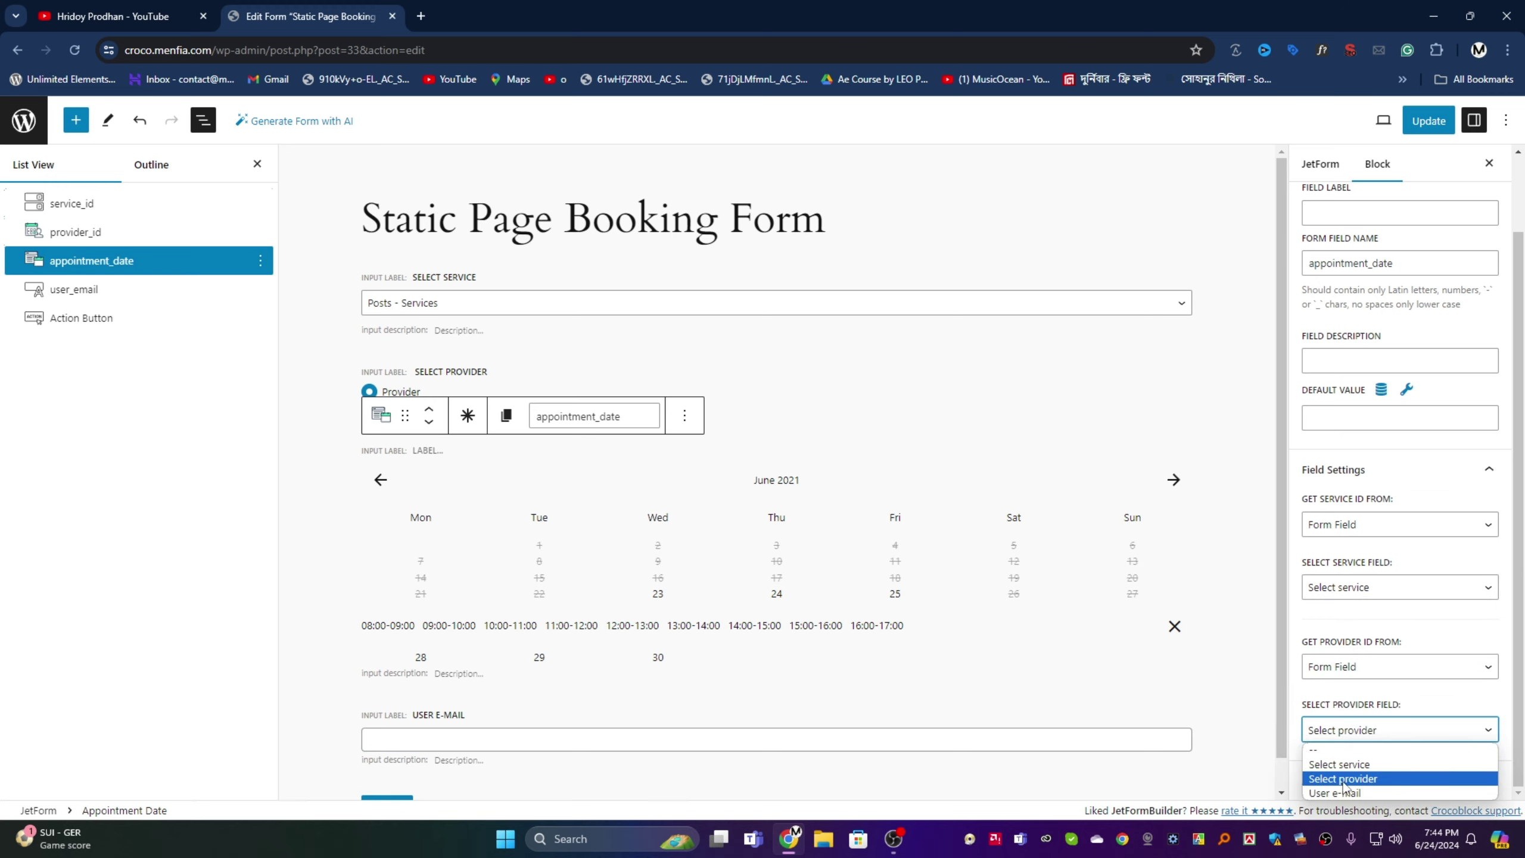
click(77, 233)
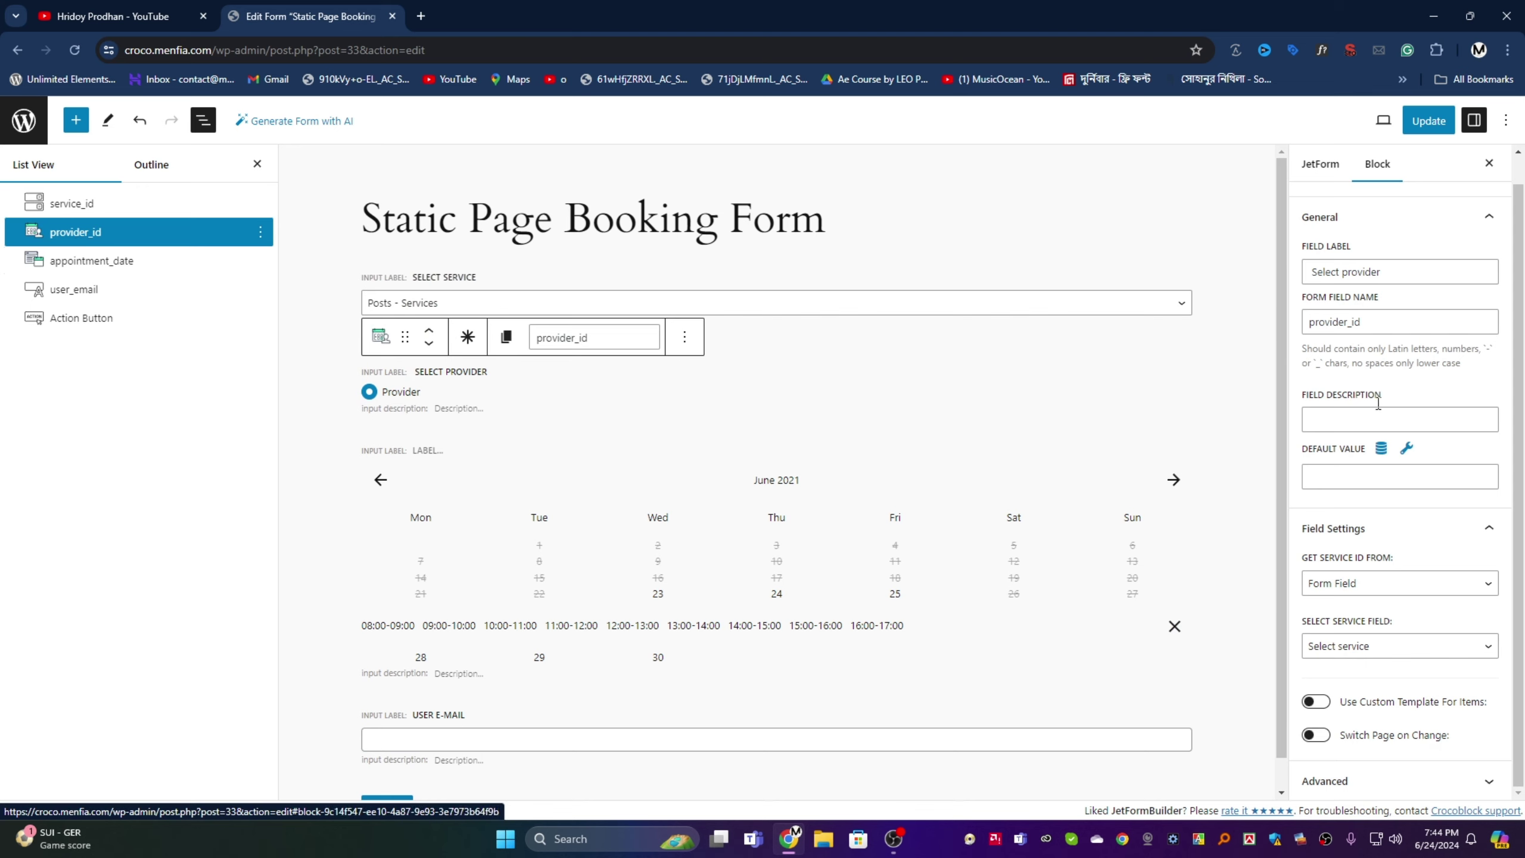
triple_click(1392, 274)
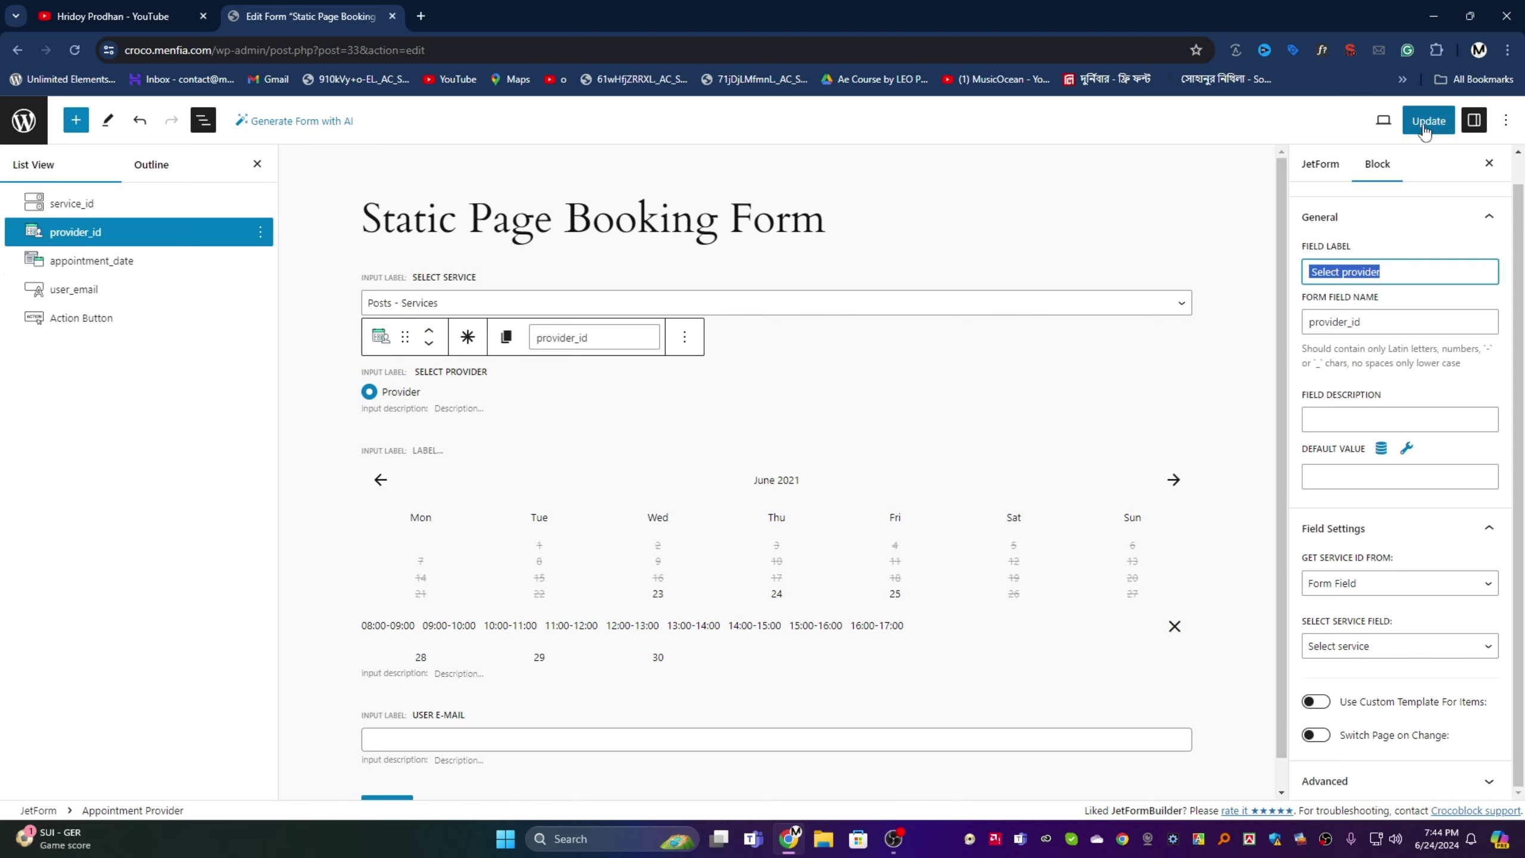
- Look over the appointment_date calendar block, leave the form editor and open the Appointments list
click(90, 260)
scroll(548, 498, down, 1)
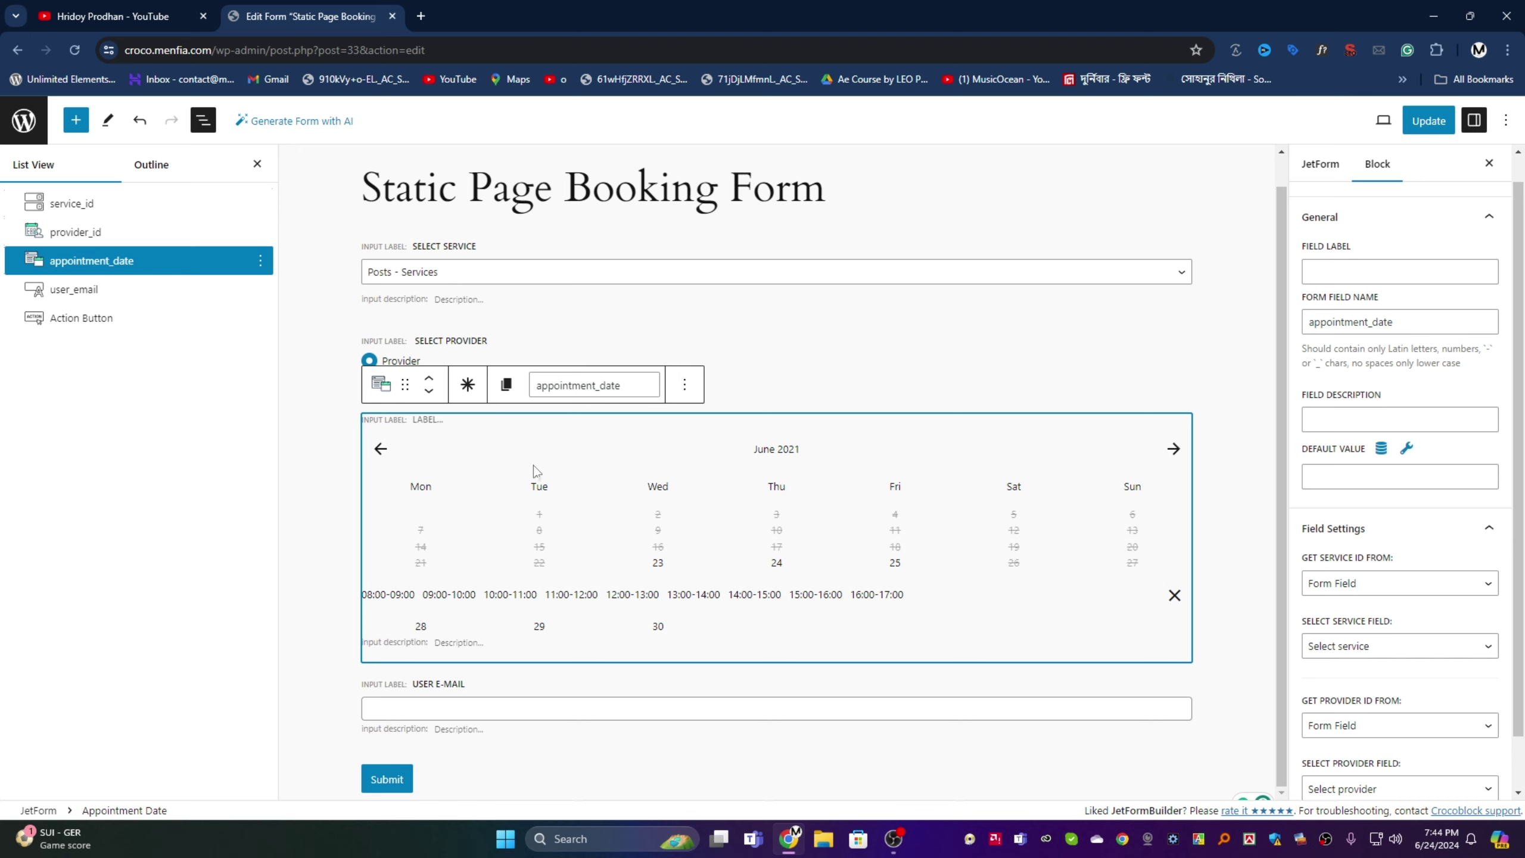
click(17, 124)
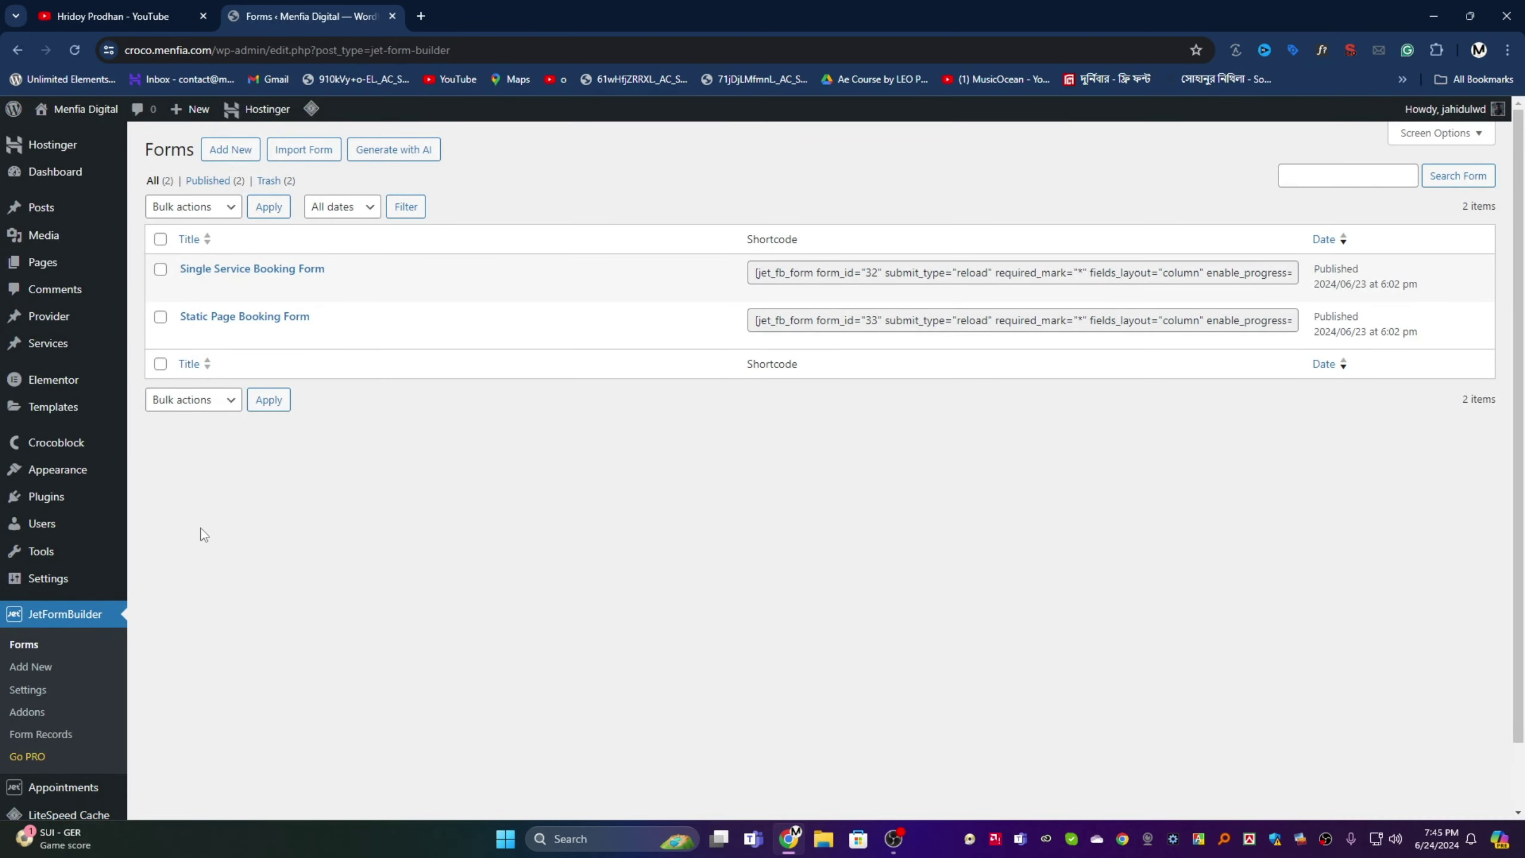
scroll(199, 553, down, 2)
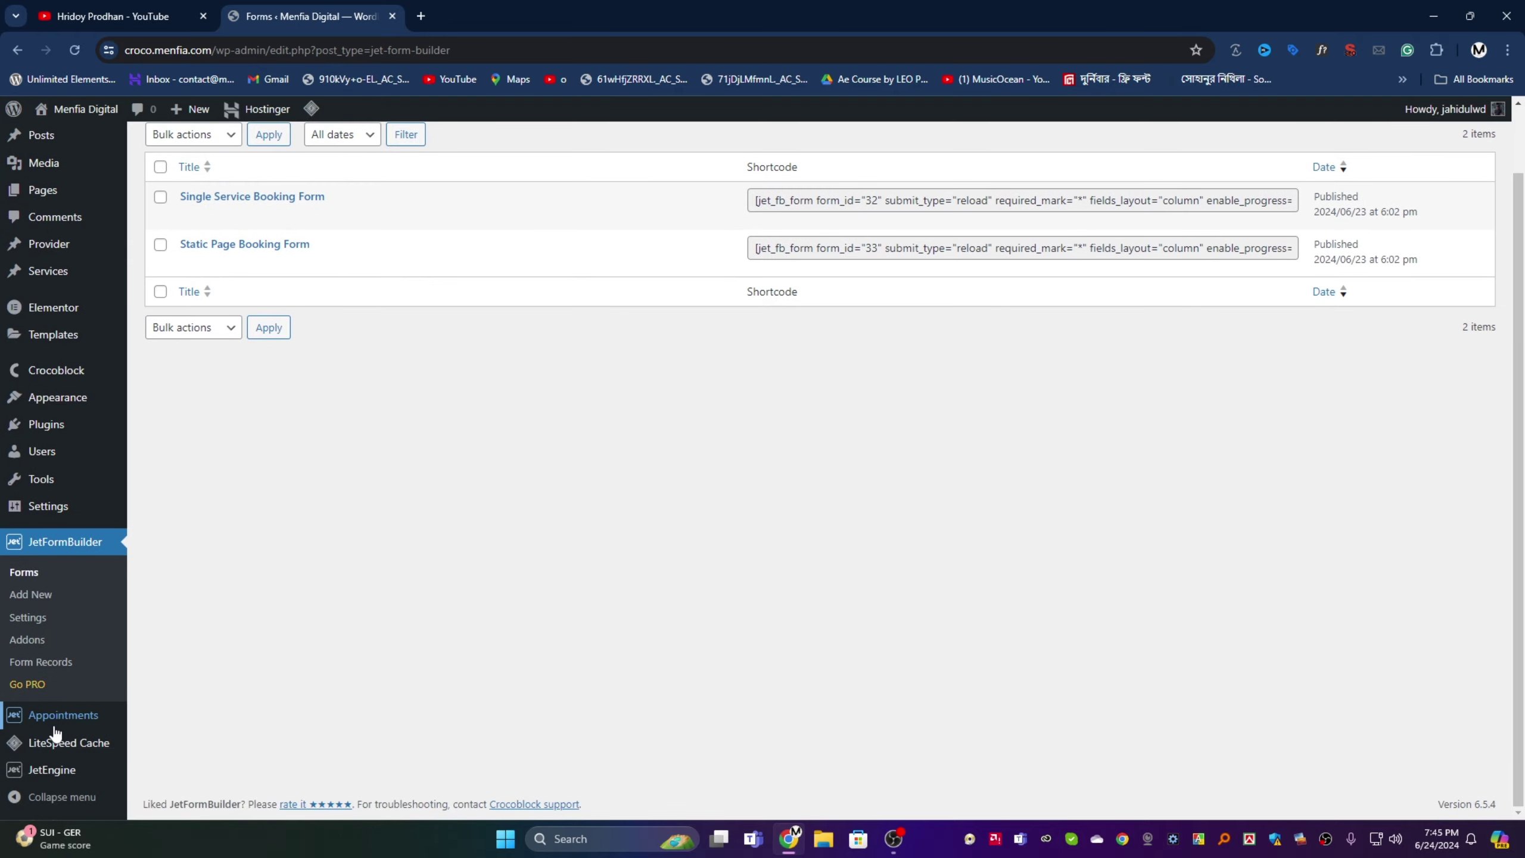
mouse_move(60, 715)
click(171, 652)
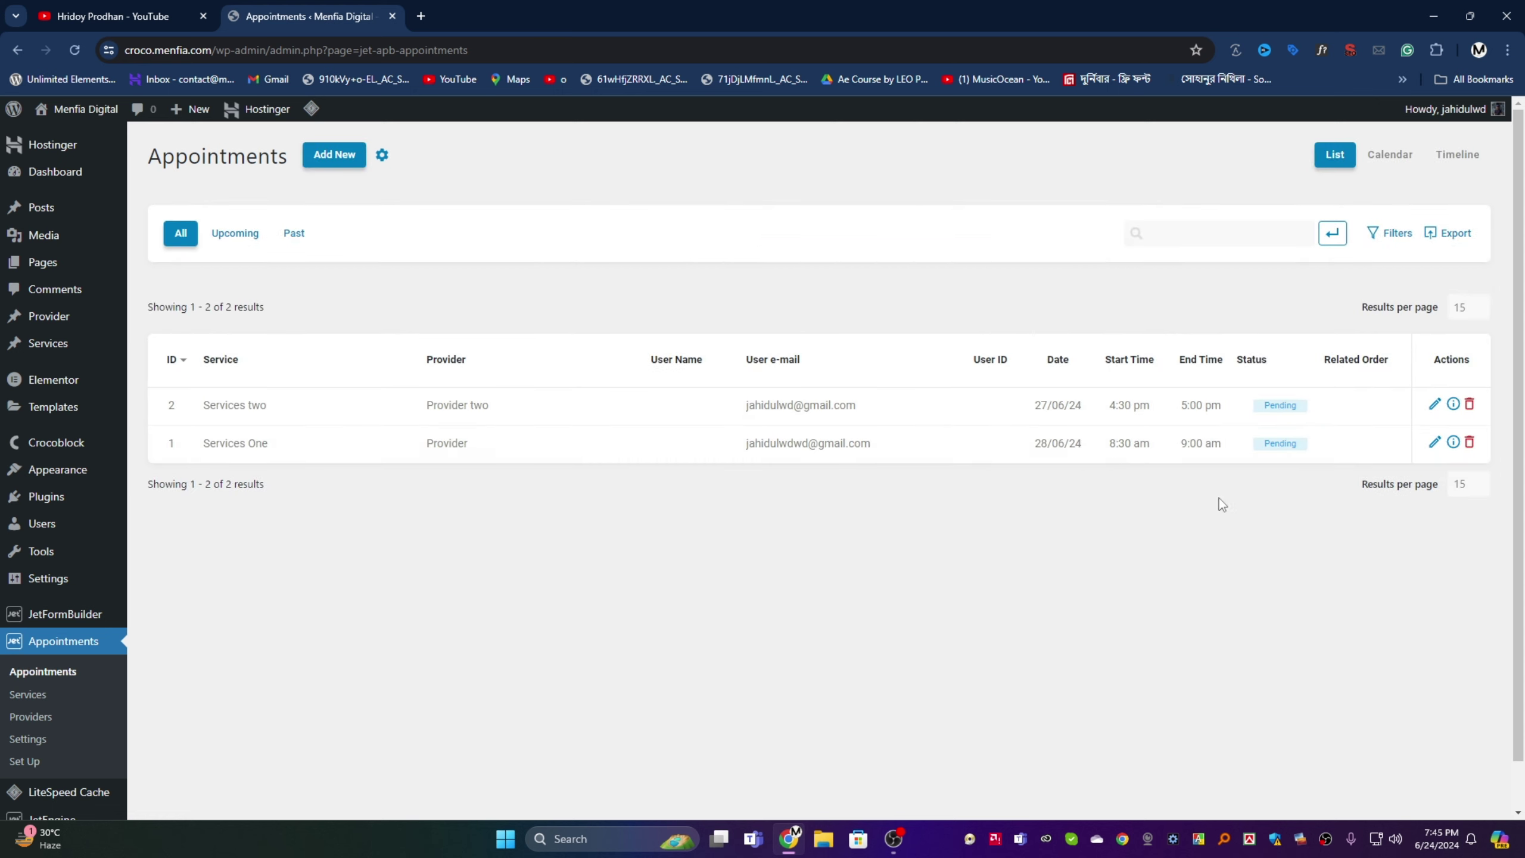
- Review the booked appointments in the list and open the appointment plugin's general settings
drag(1224, 505, 742, 416)
click(250, 441)
scroll(280, 577, down, 1)
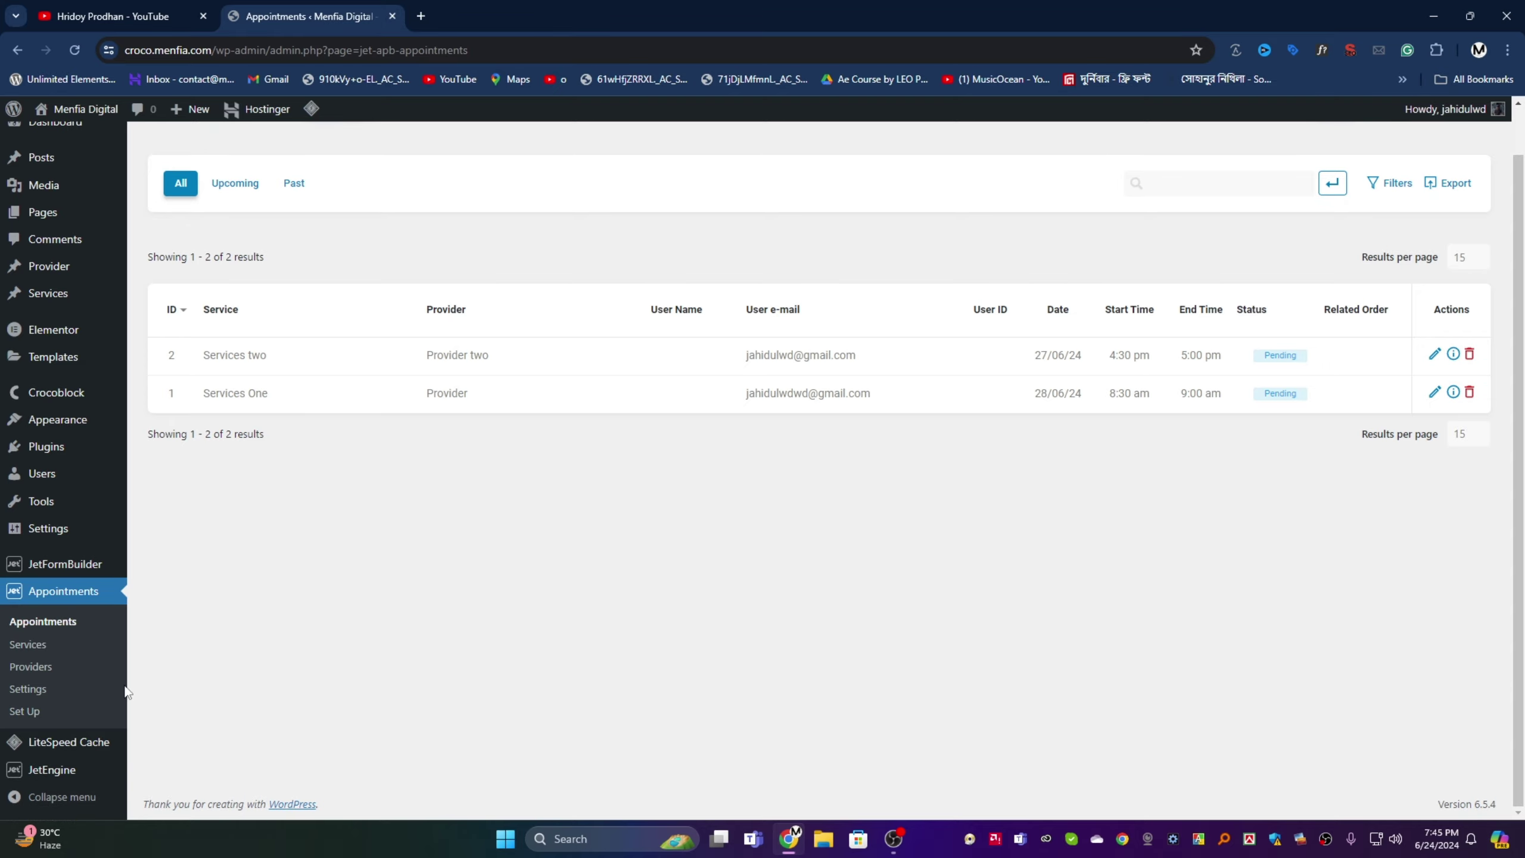
click(29, 692)
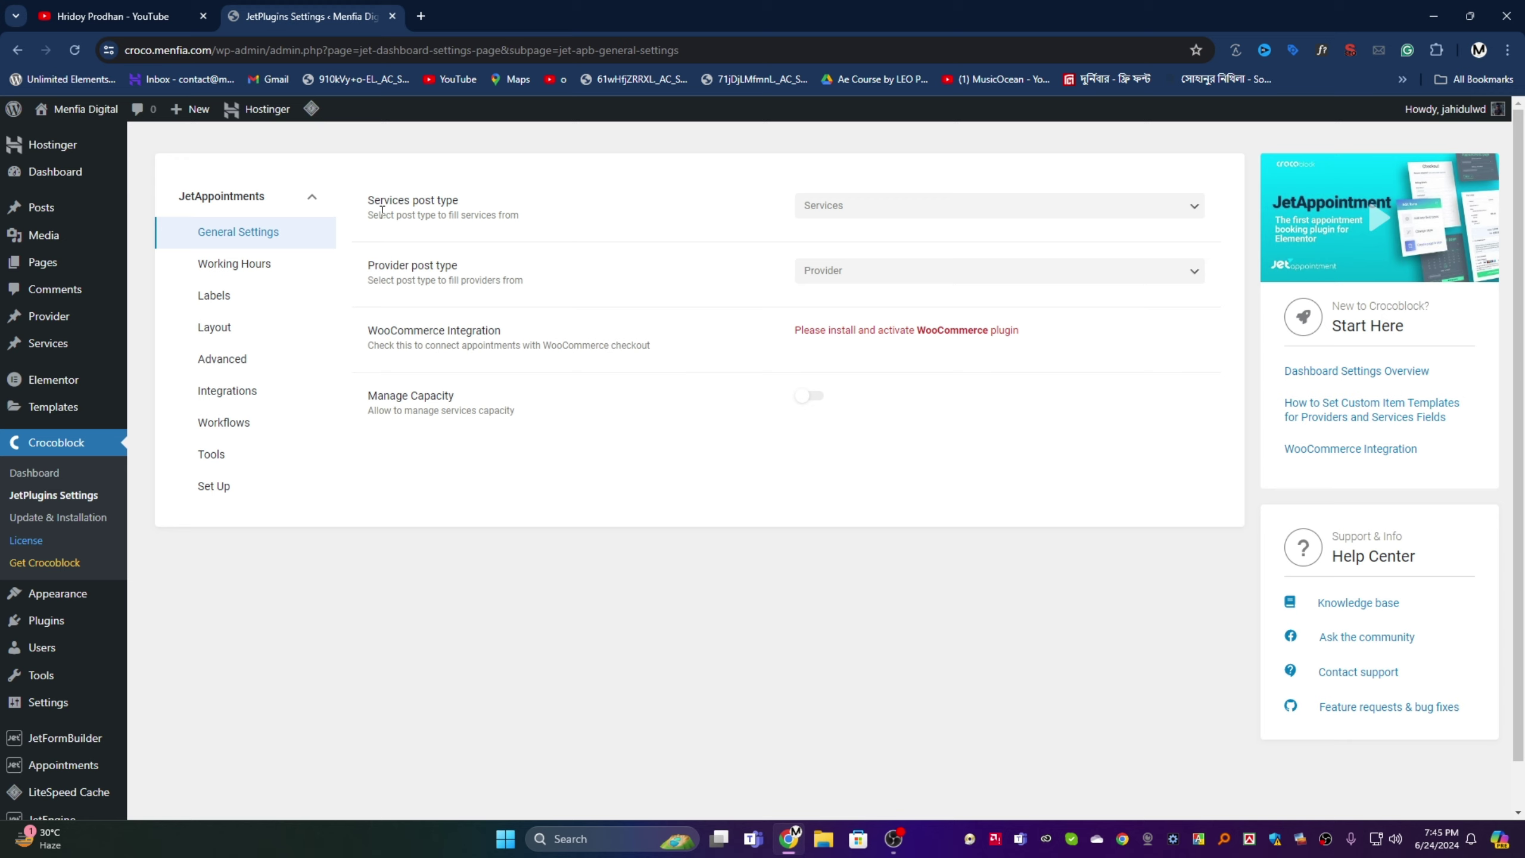
- Review the services post type, provider post type and WooCommerce Integration entries in the general settings
drag(365, 201, 493, 204)
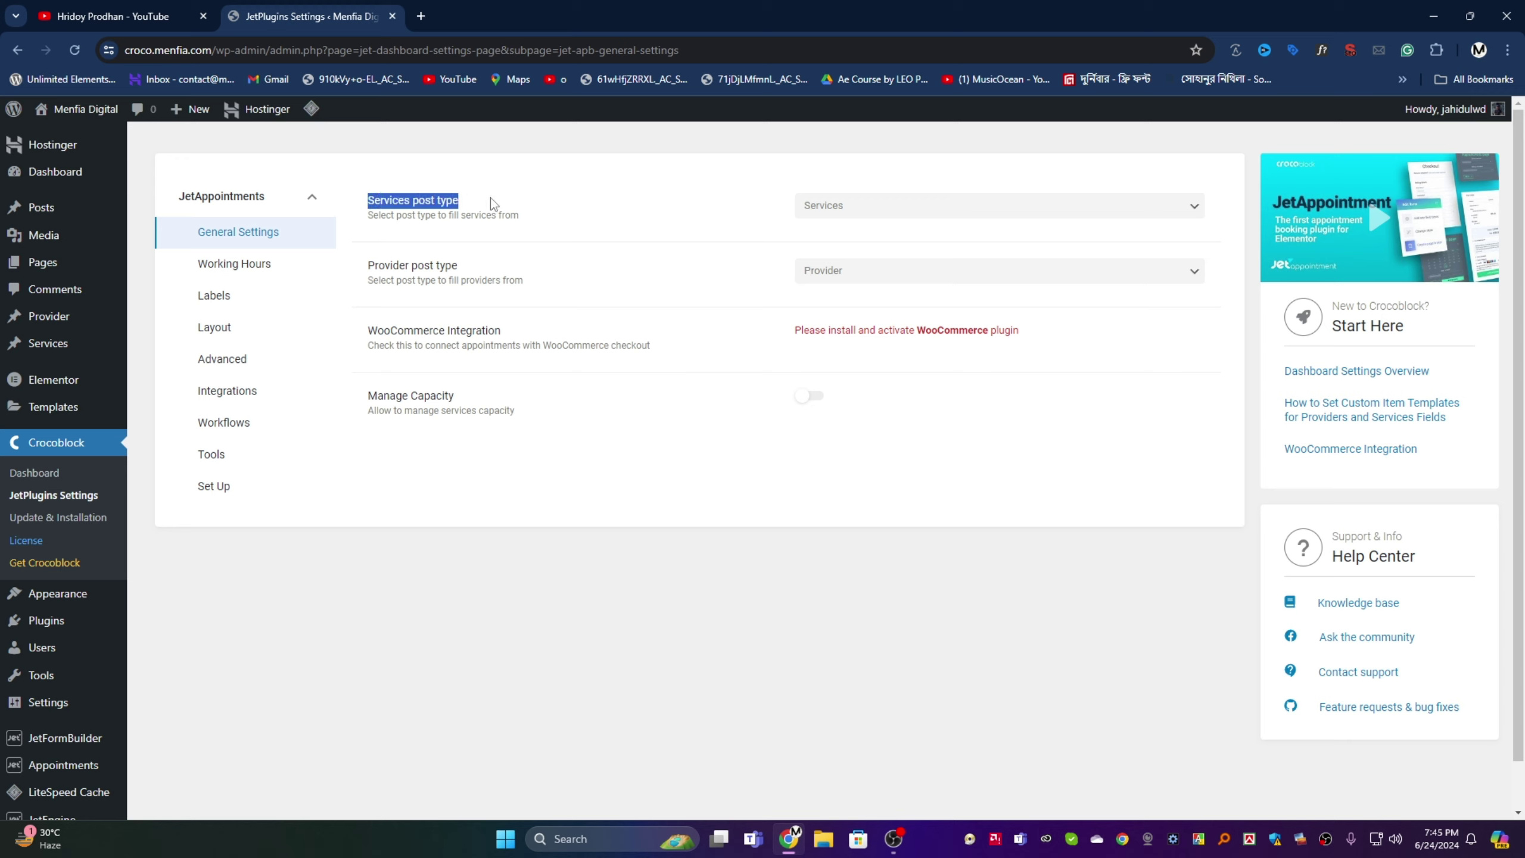
click(894, 213)
mouse_move(60, 350)
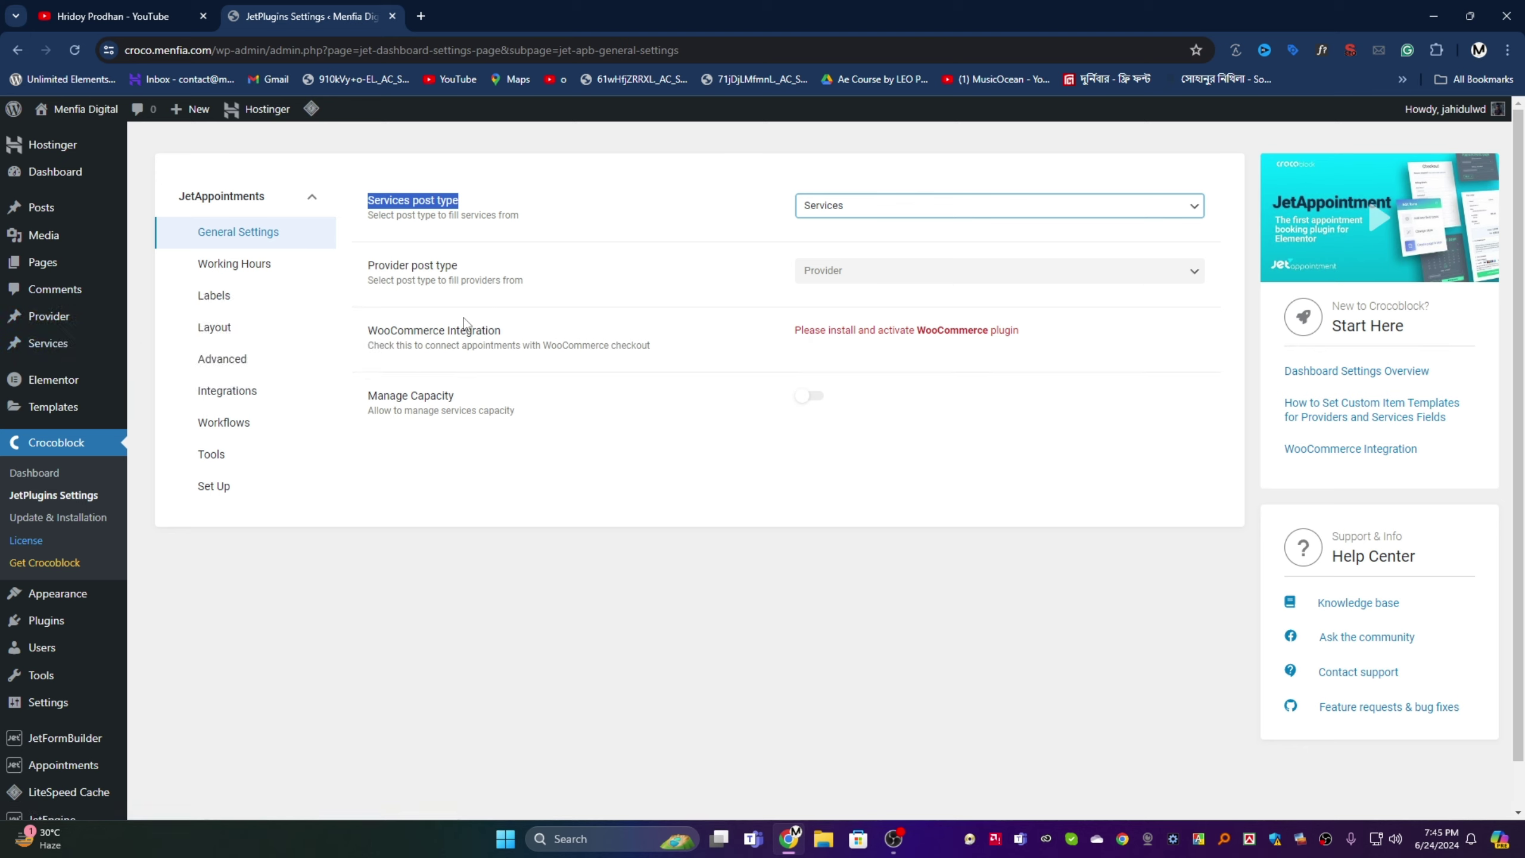
click(799, 273)
click(829, 273)
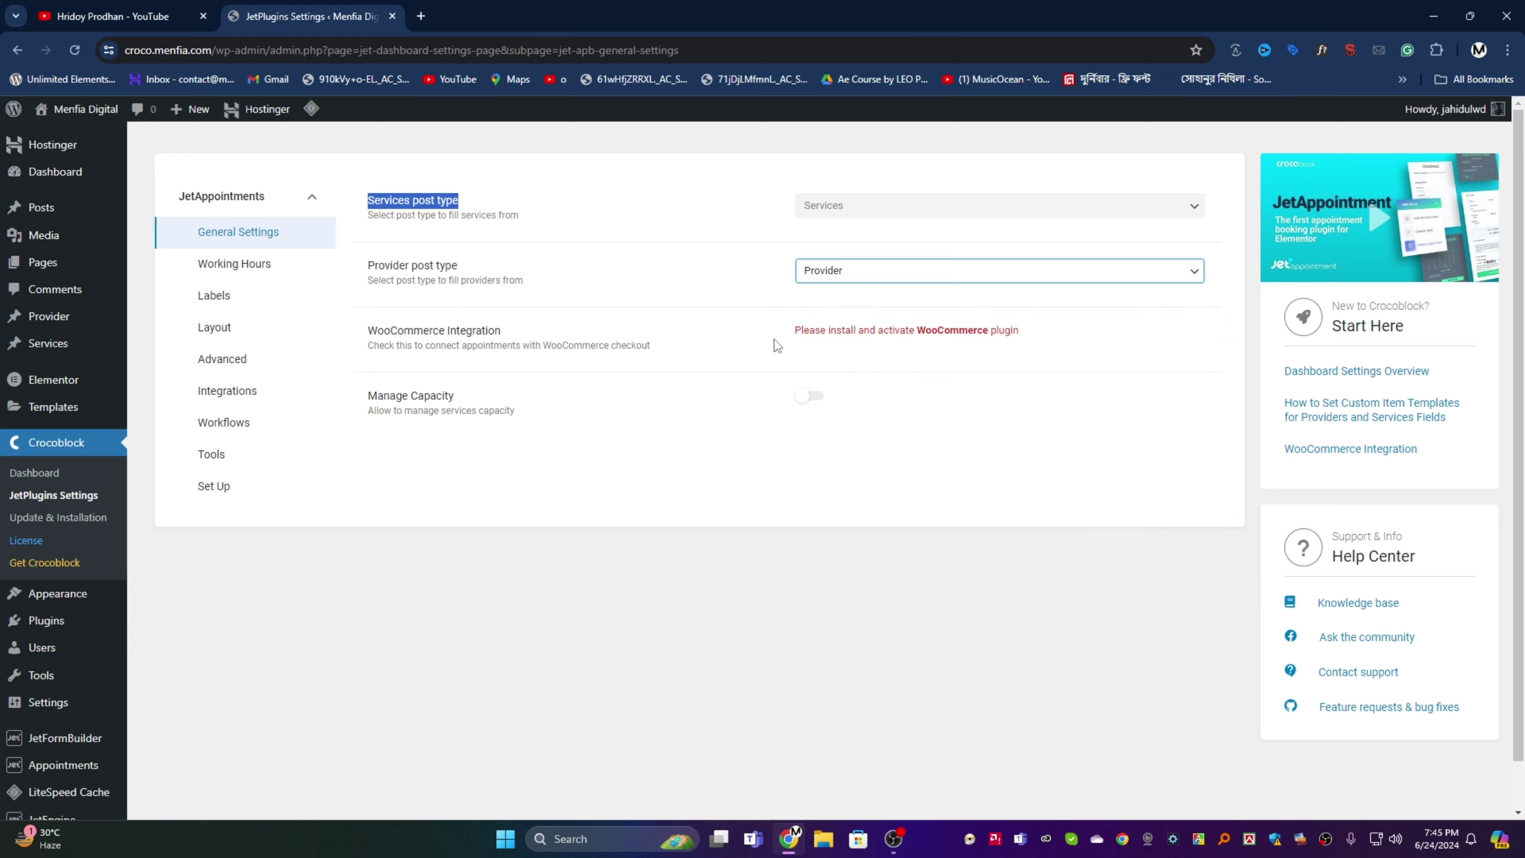
drag(362, 339, 530, 335)
click(535, 336)
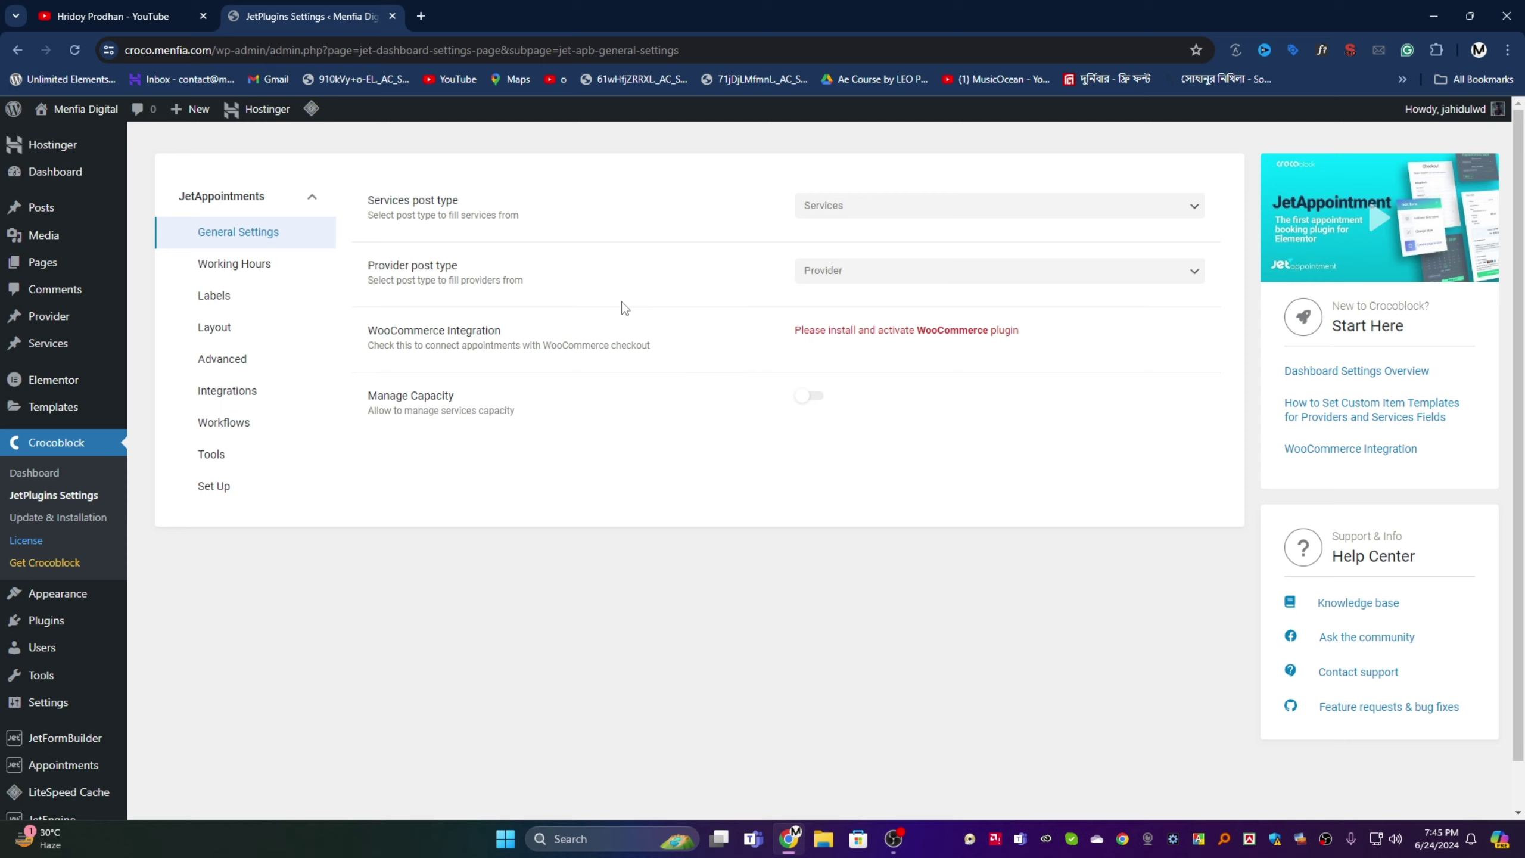
- Open the Working Hours settings and check the available time format options without changing the format
click(257, 264)
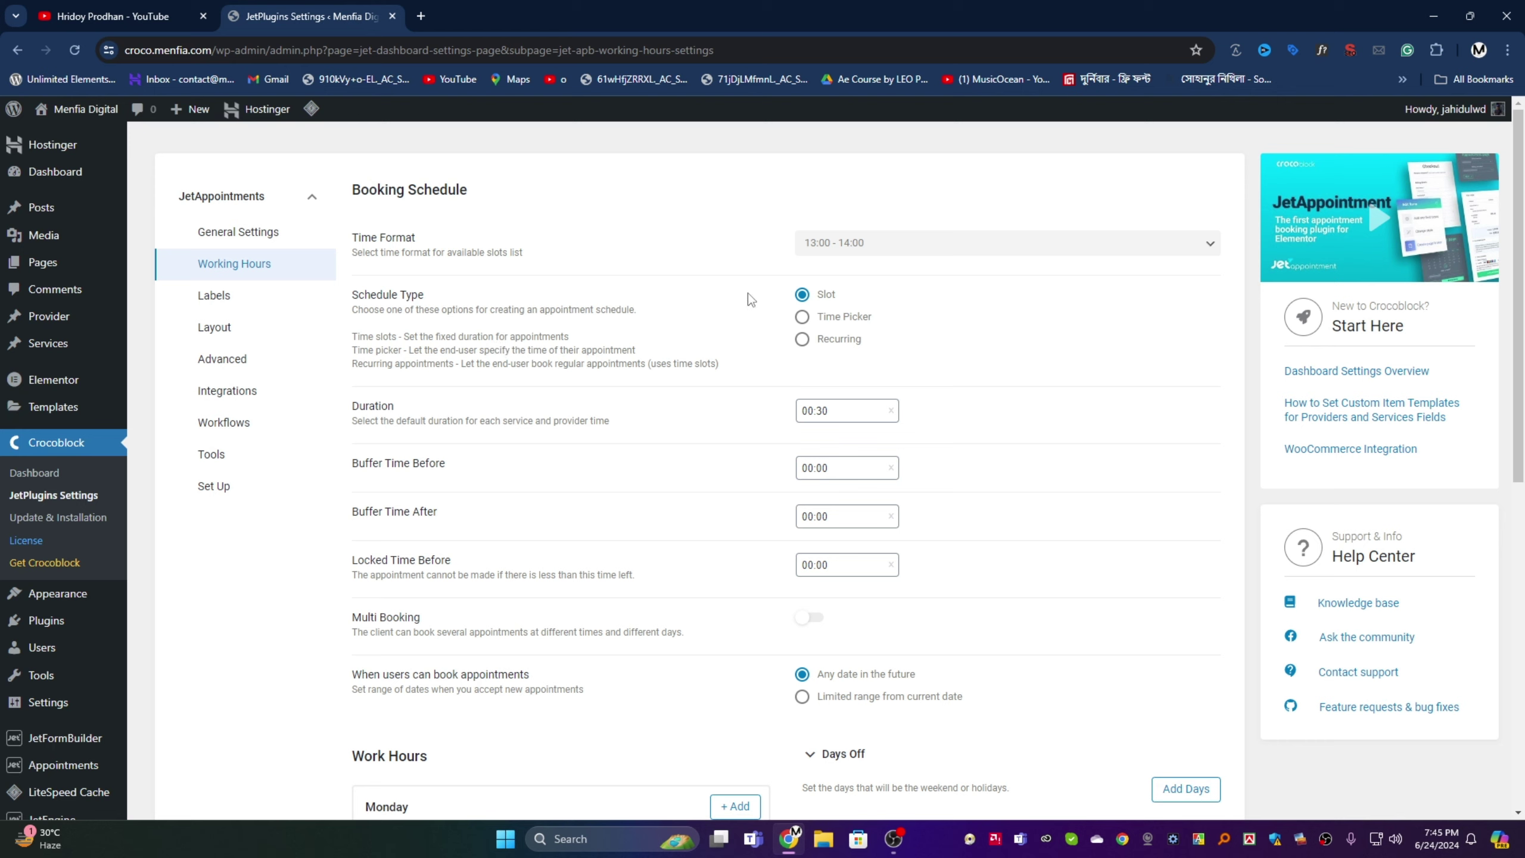
click(909, 245)
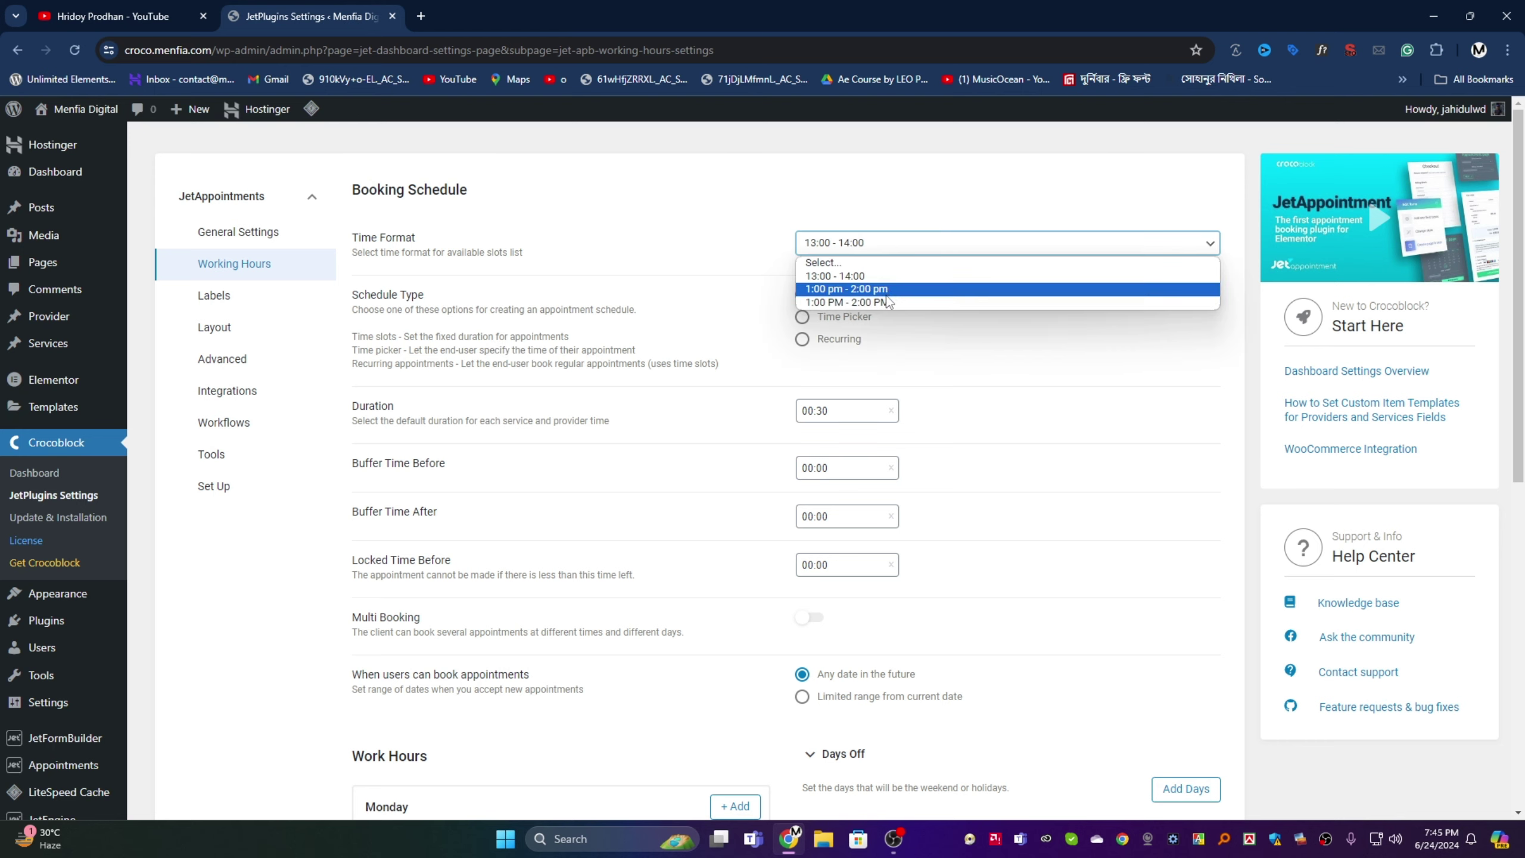
click(593, 301)
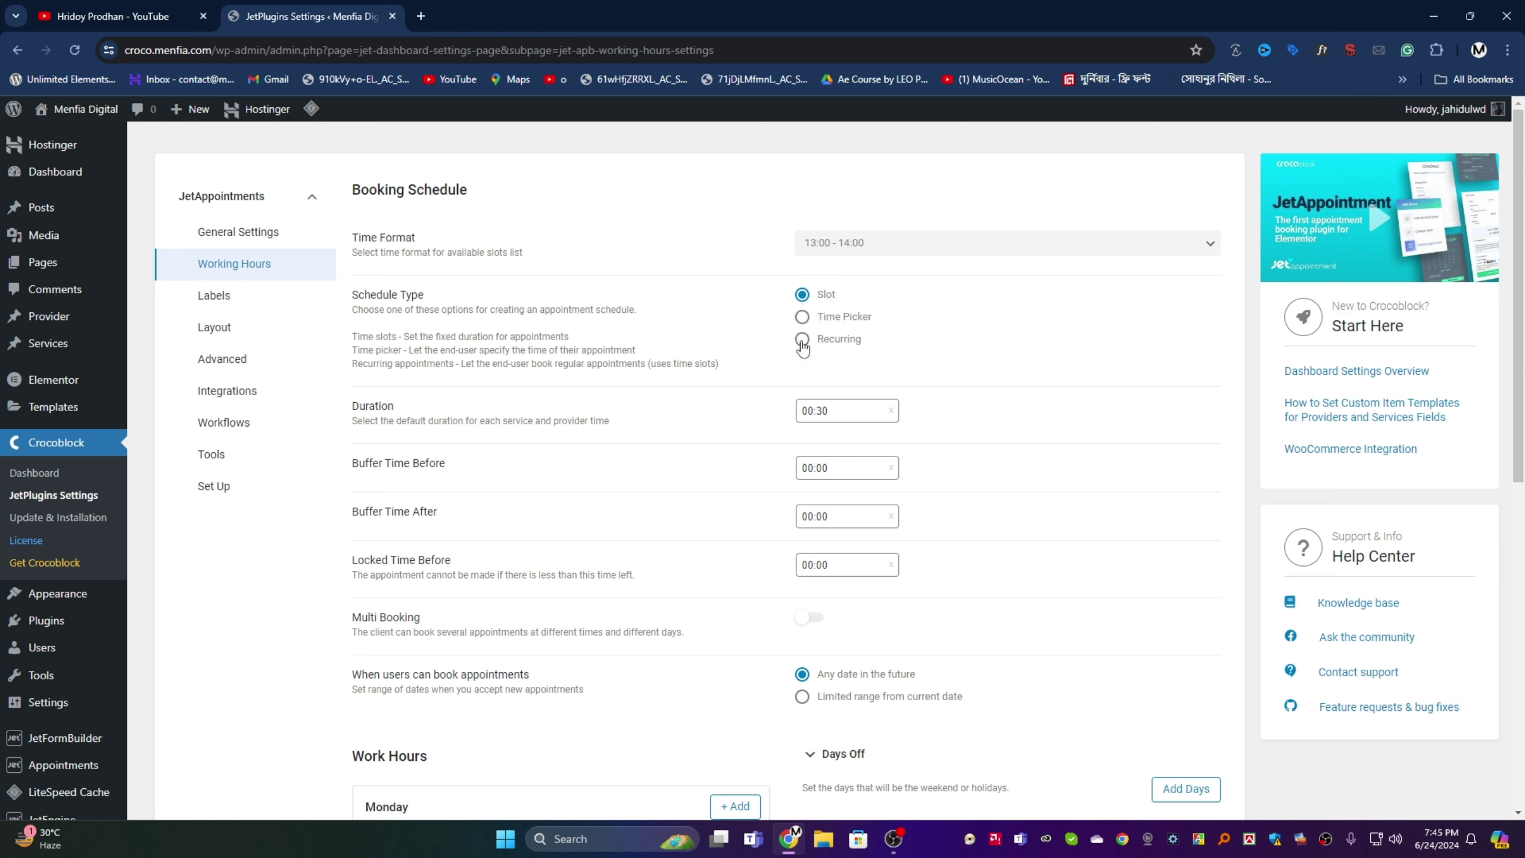
- Try the Time Picker schedule type and inspect its minimum and maximum duration fields
click(803, 318)
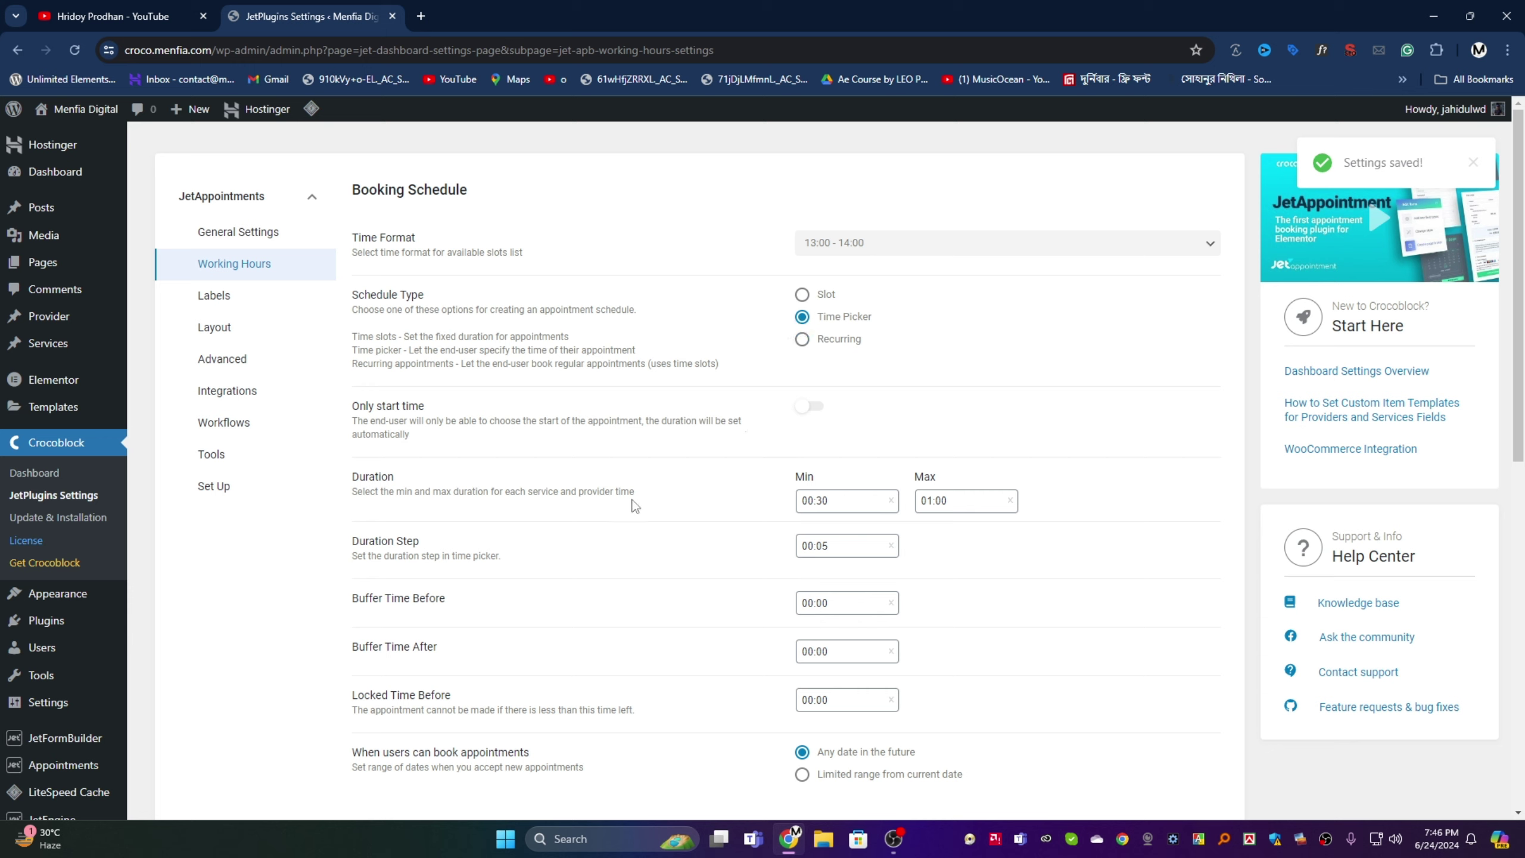
click(829, 501)
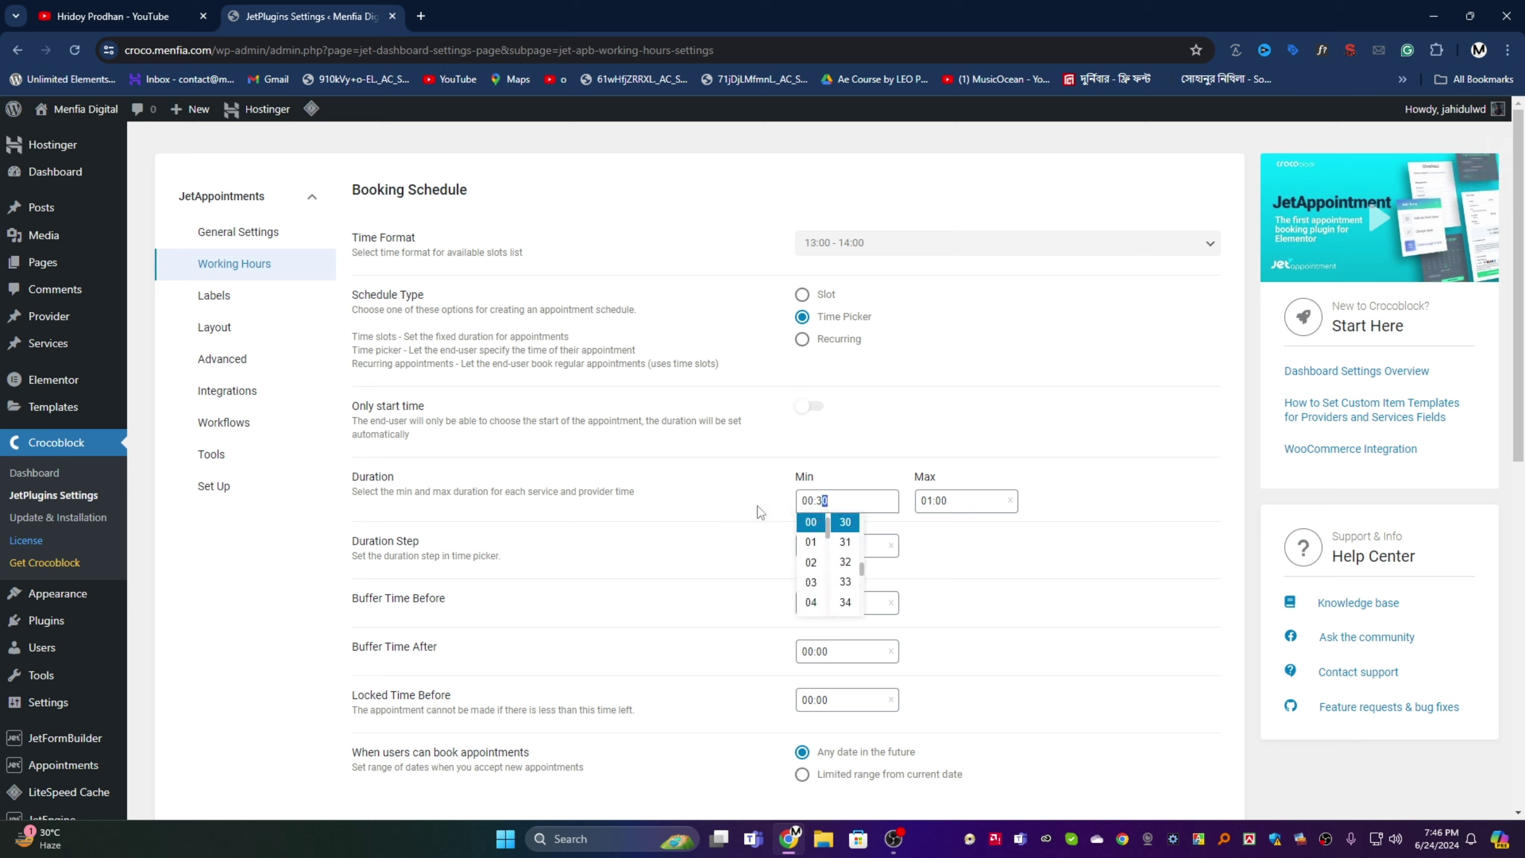
click(959, 505)
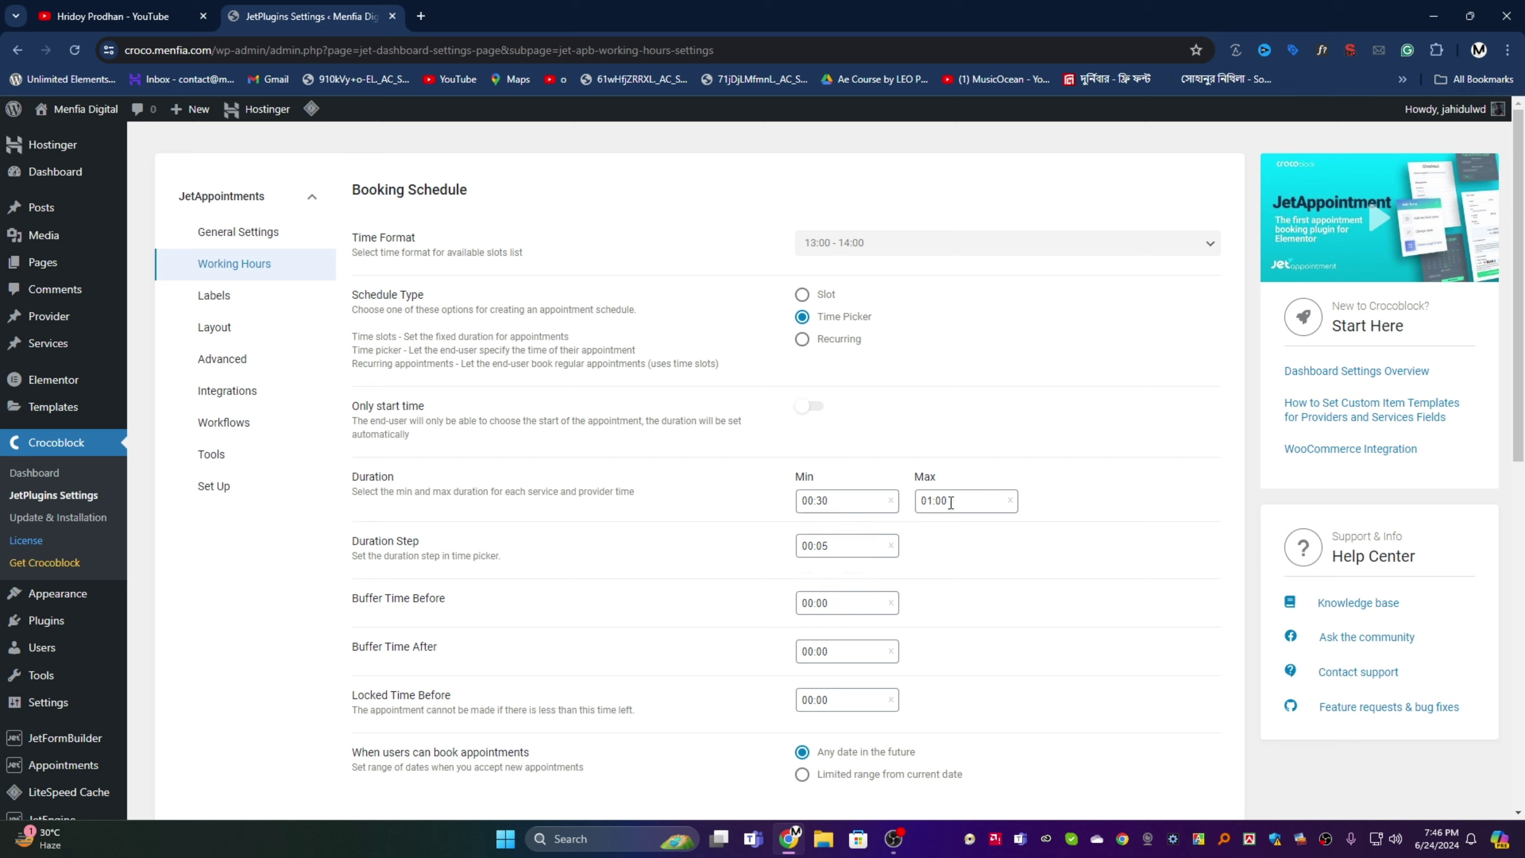
click(950, 503)
click(704, 481)
- Try the Recurring schedule type, check its recurrence period choices, and return the schedule type to Slot
click(804, 347)
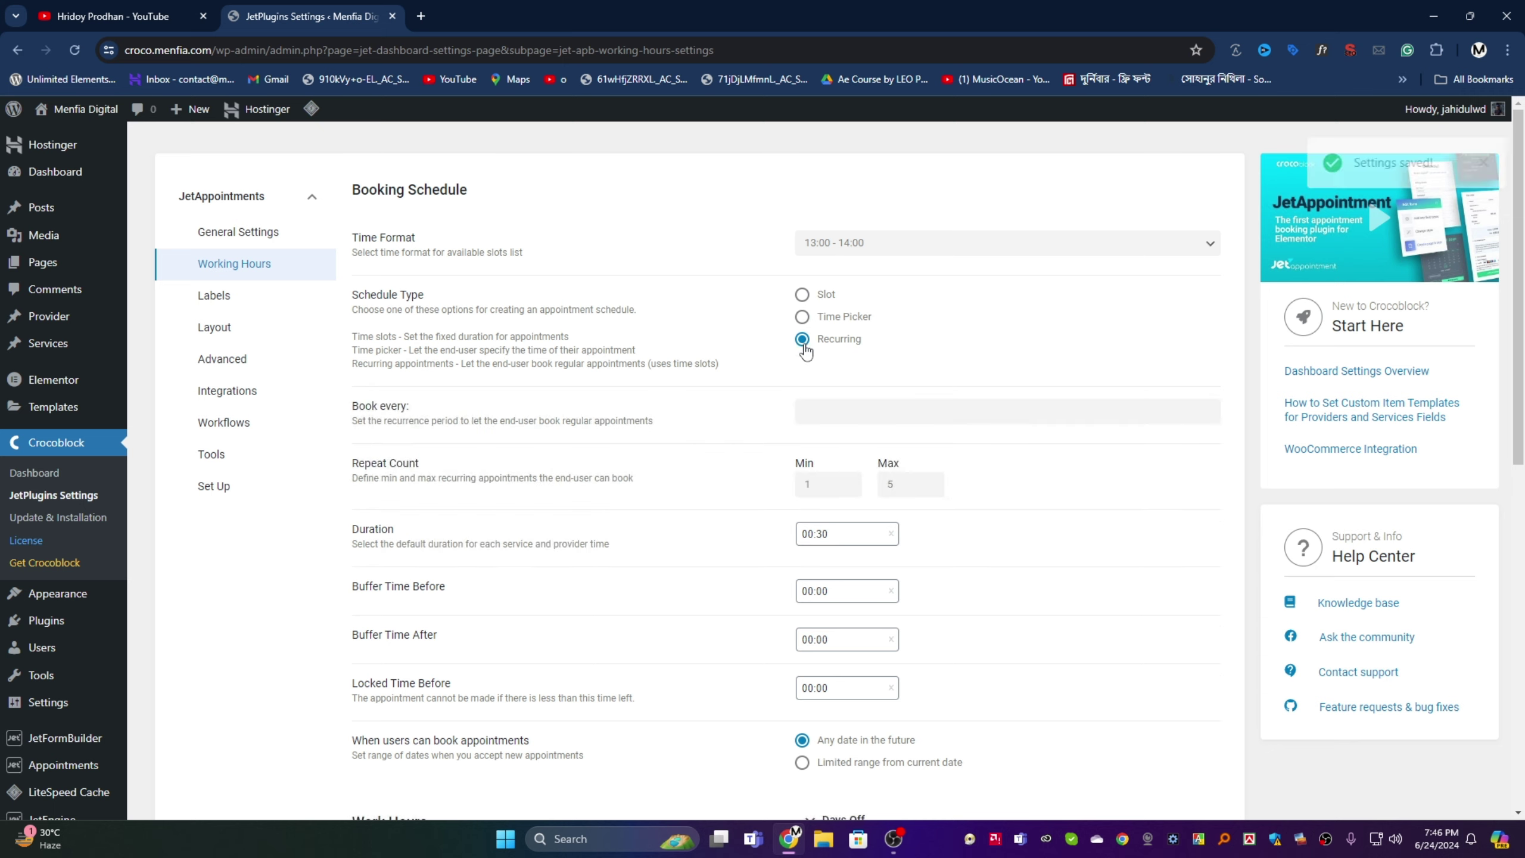
click(851, 408)
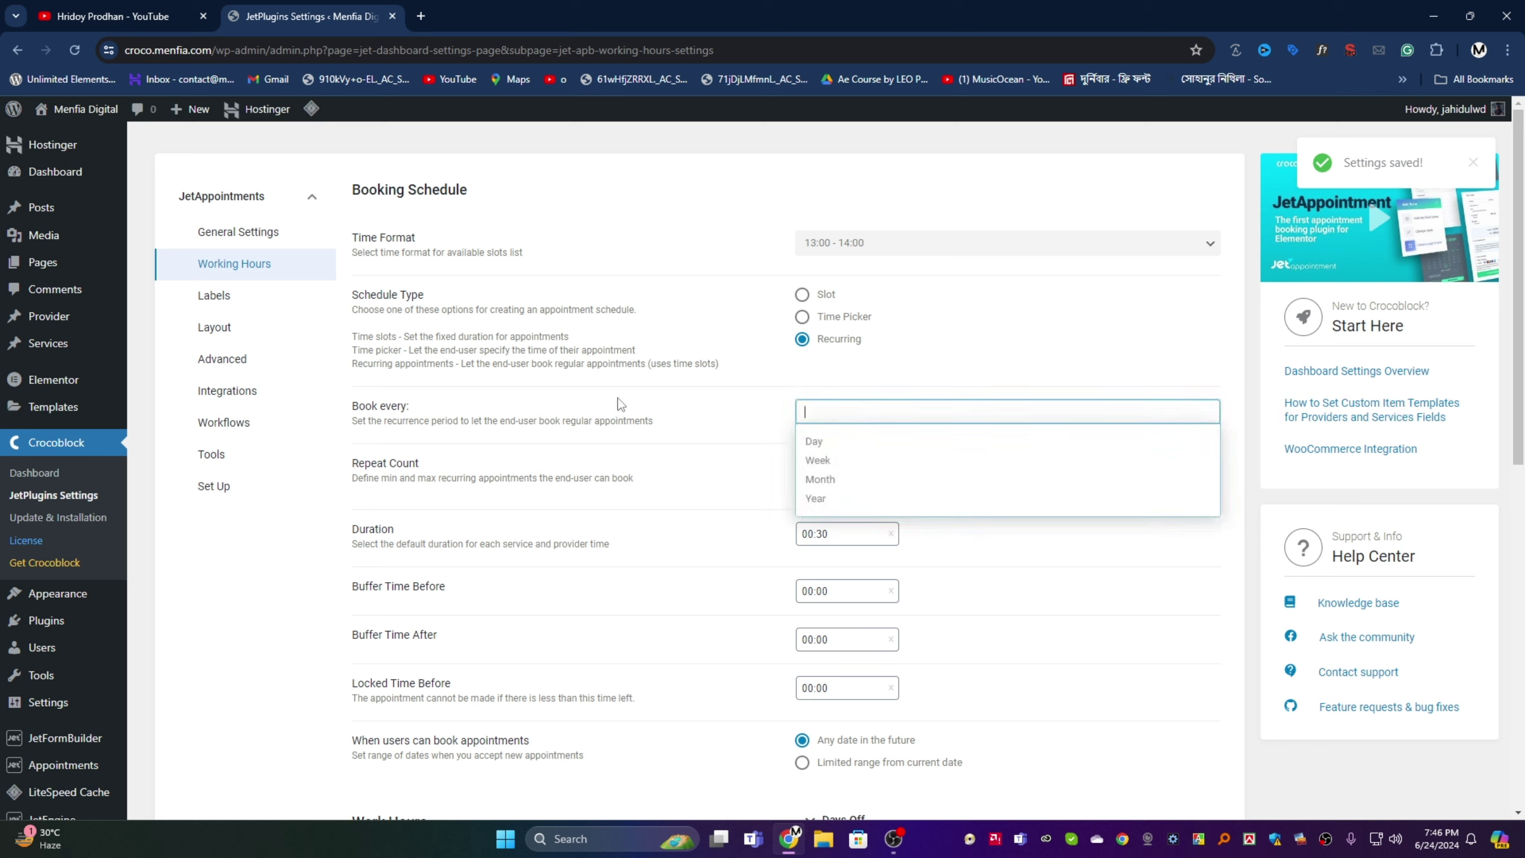
click(728, 419)
click(803, 295)
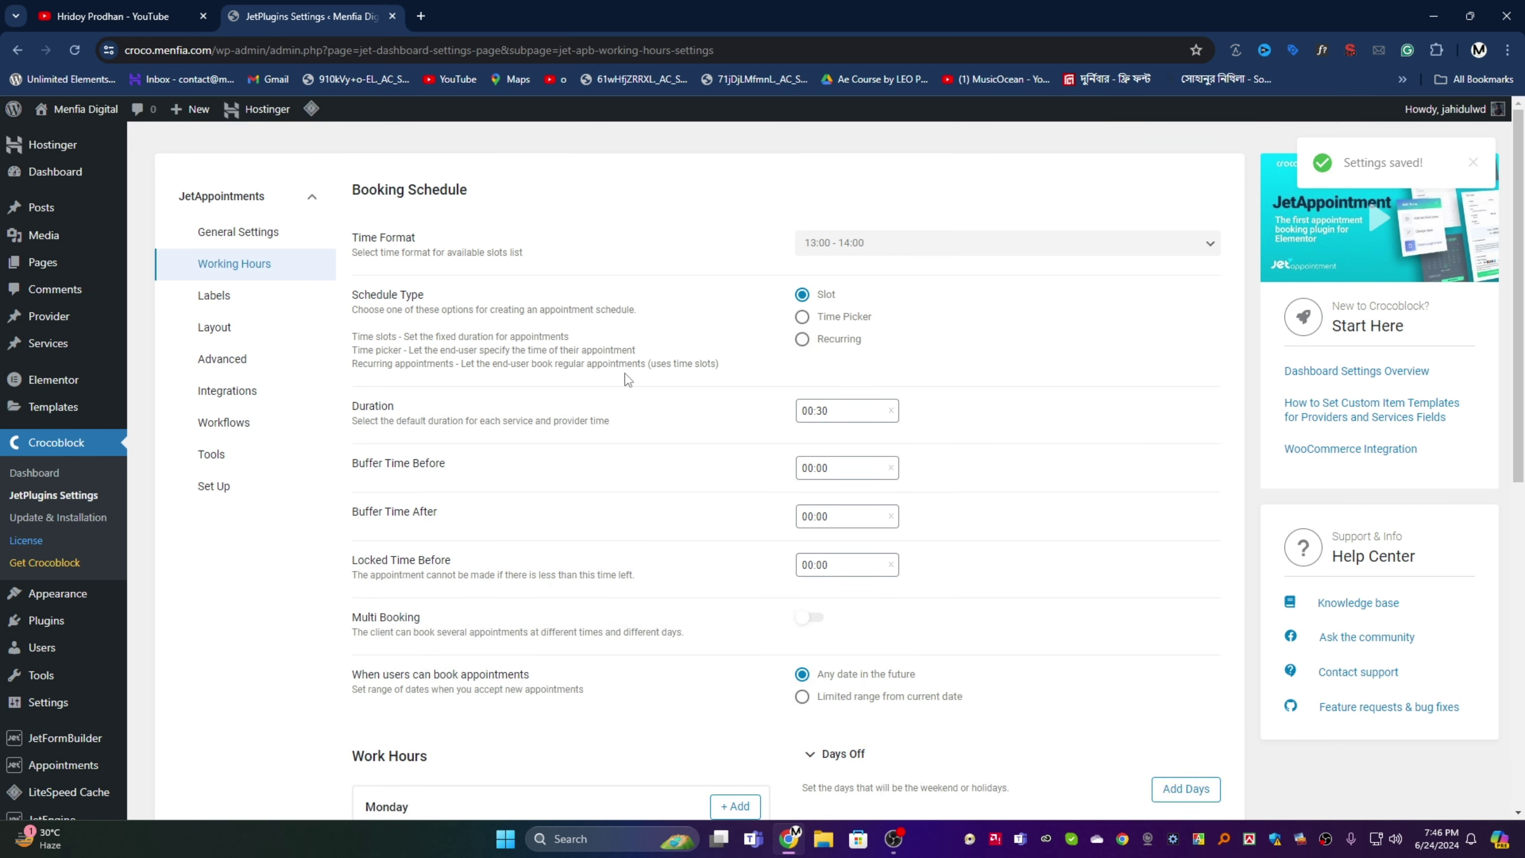
- Examine the Slot schedule's default duration field and its description
scroll(626, 379, down, 3)
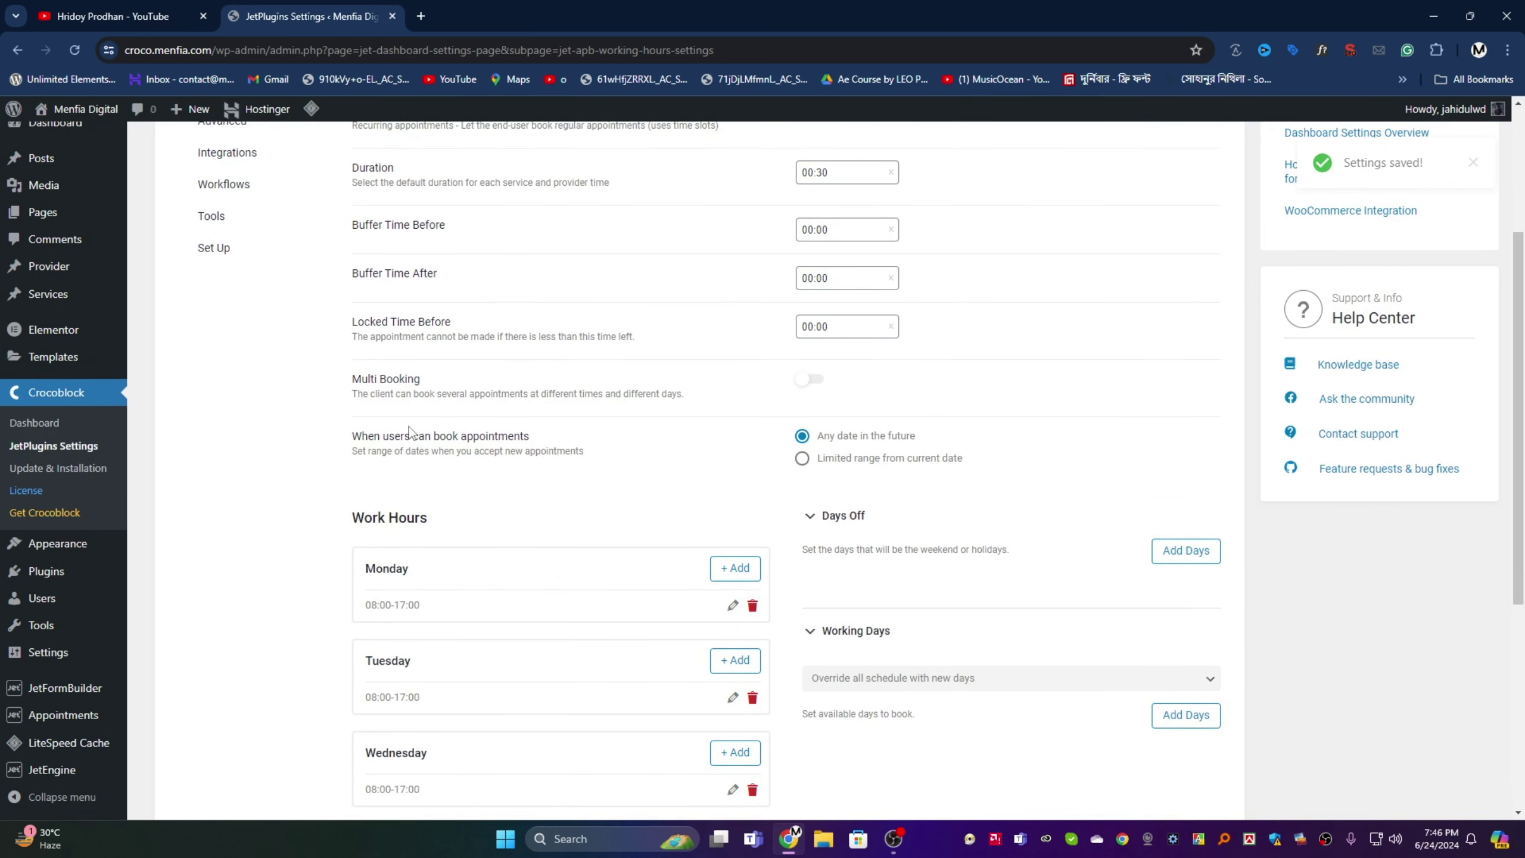
scroll(420, 414, up, 2)
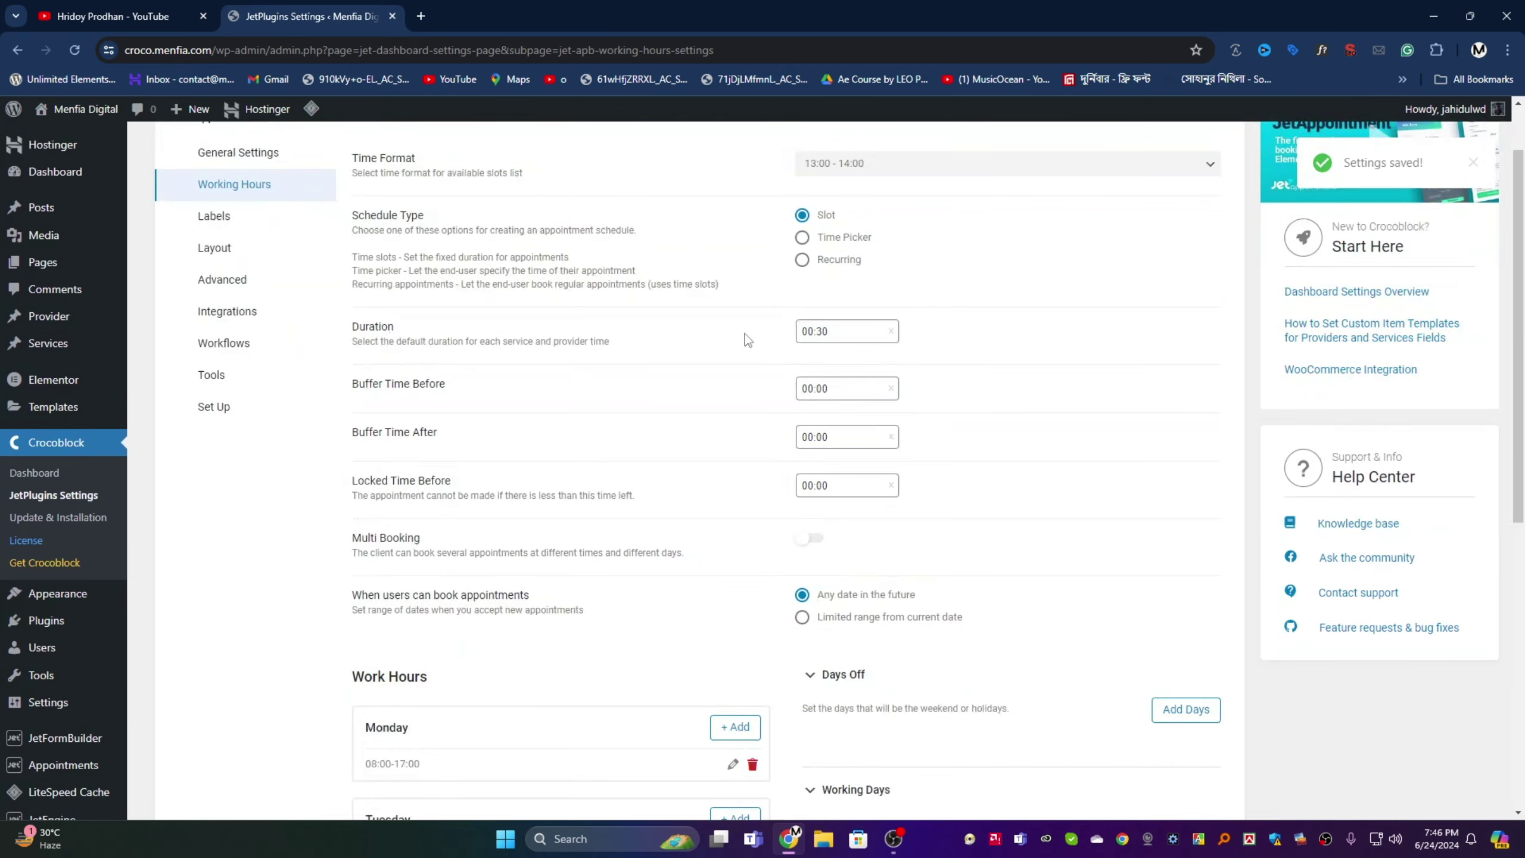
click(835, 333)
click(413, 359)
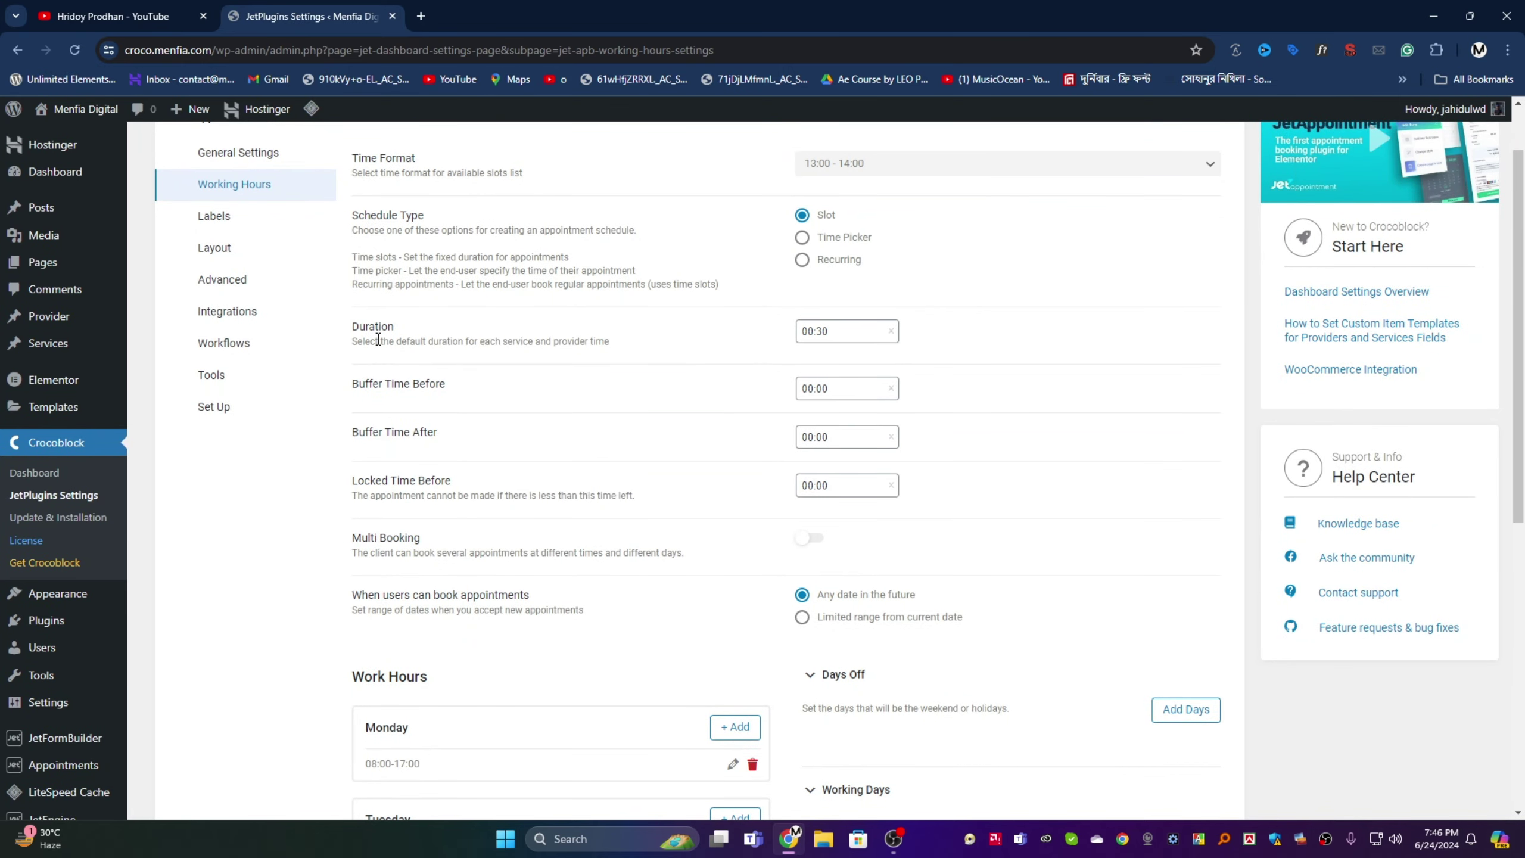
drag(406, 341, 353, 341)
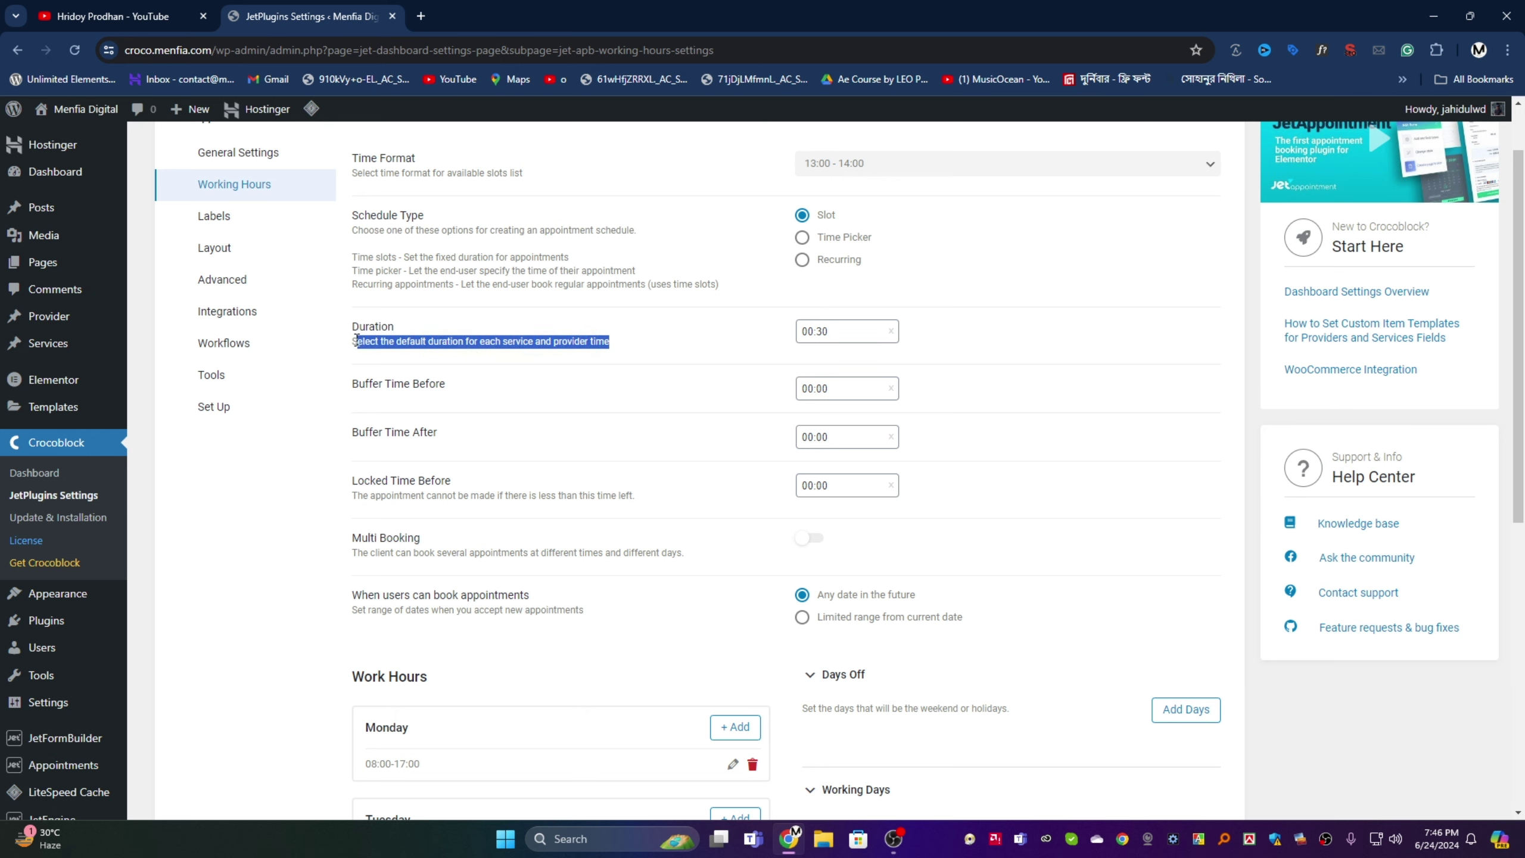
click(480, 355)
- Look over the buffer and locked time settings, and try switching Multi Booking on and back off
scroll(480, 355, down, 1)
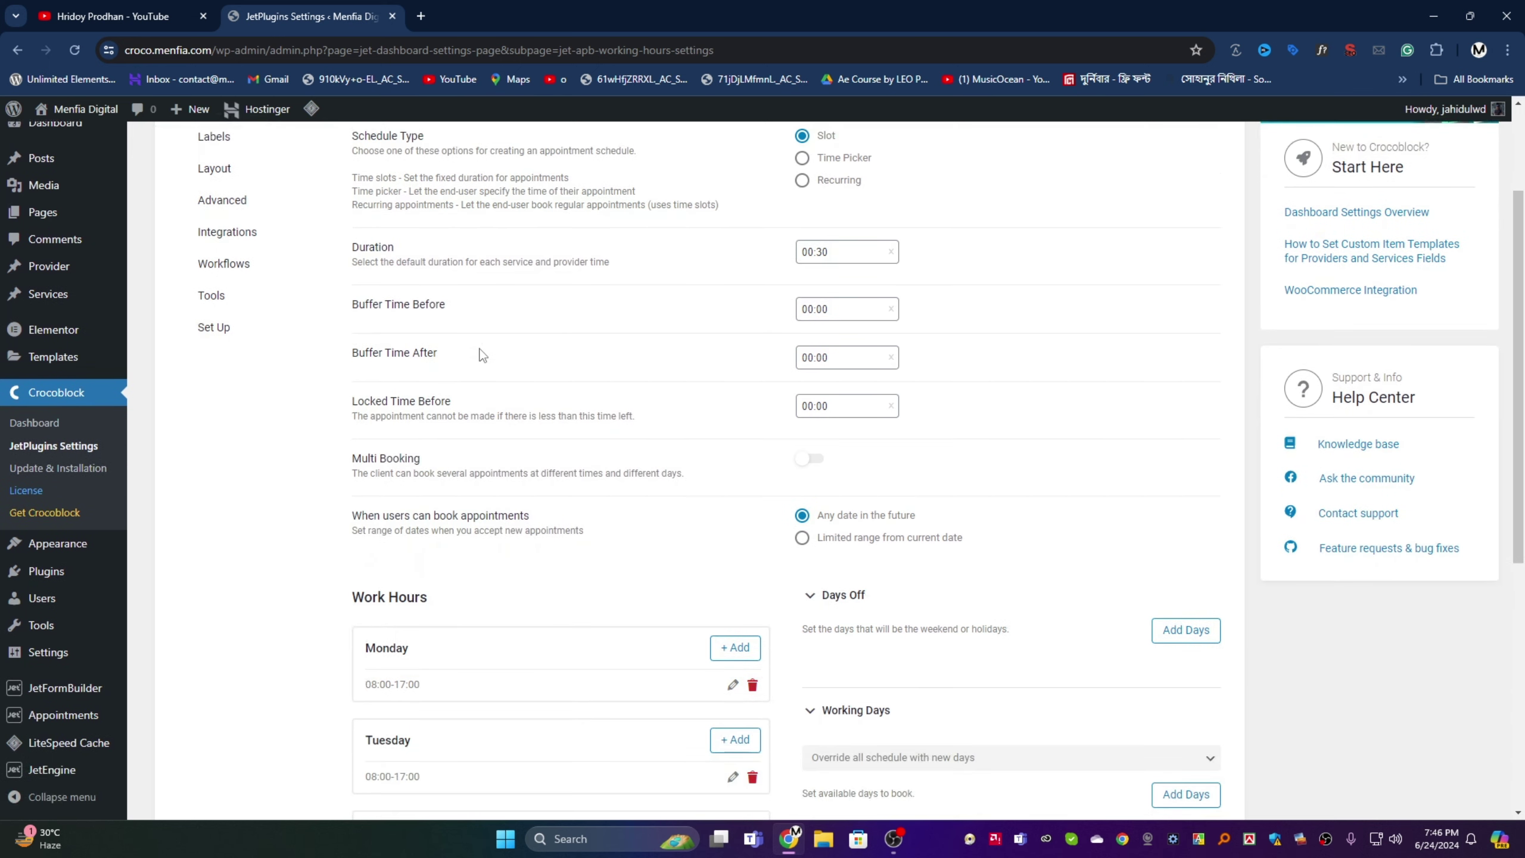
scroll(528, 419, down, 2)
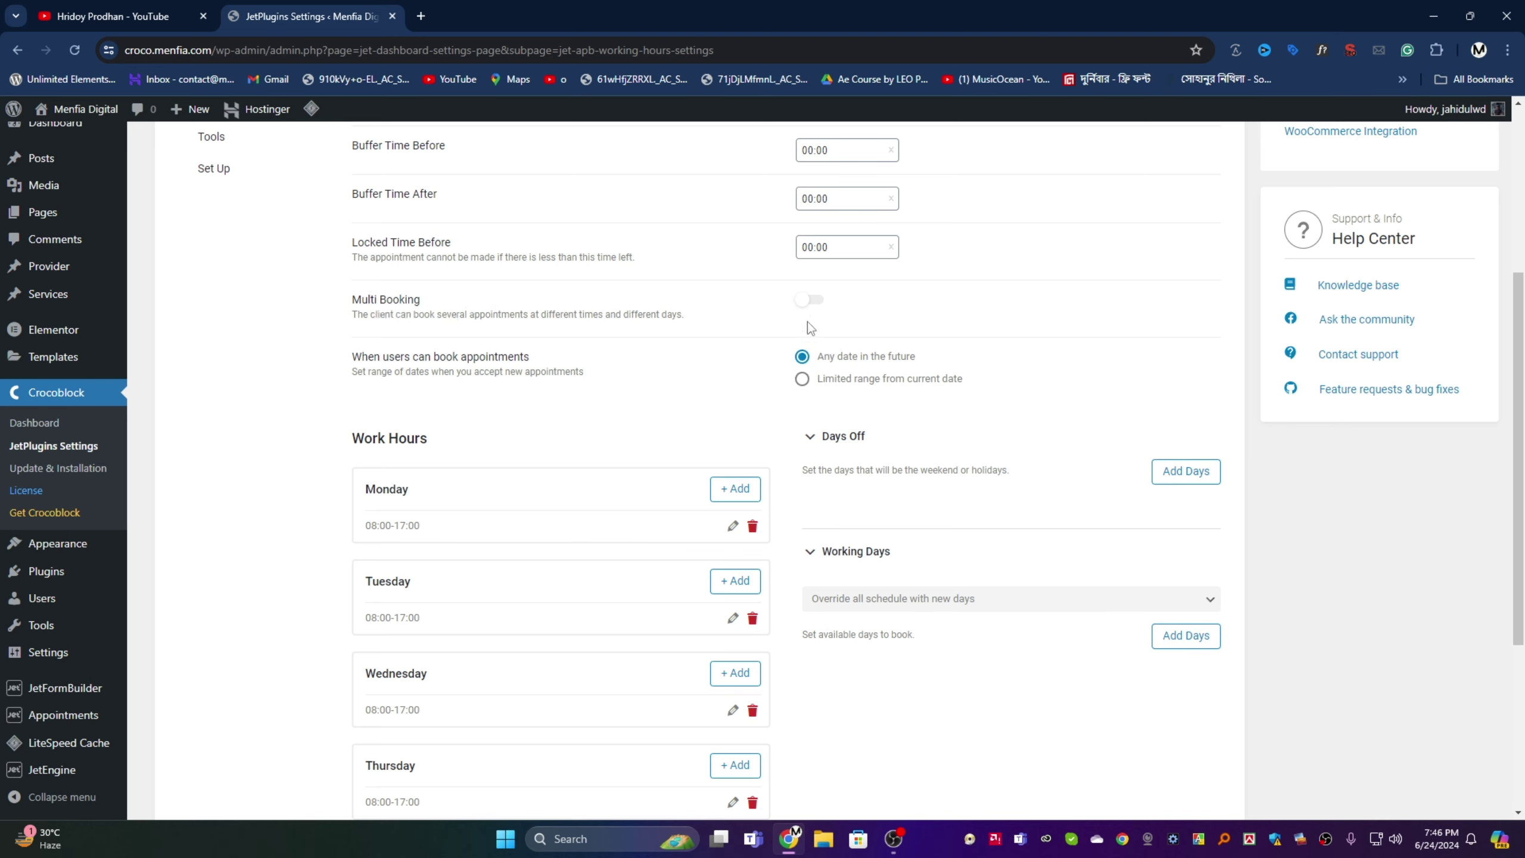
click(805, 302)
click(805, 302)
scroll(388, 389, up, 1)
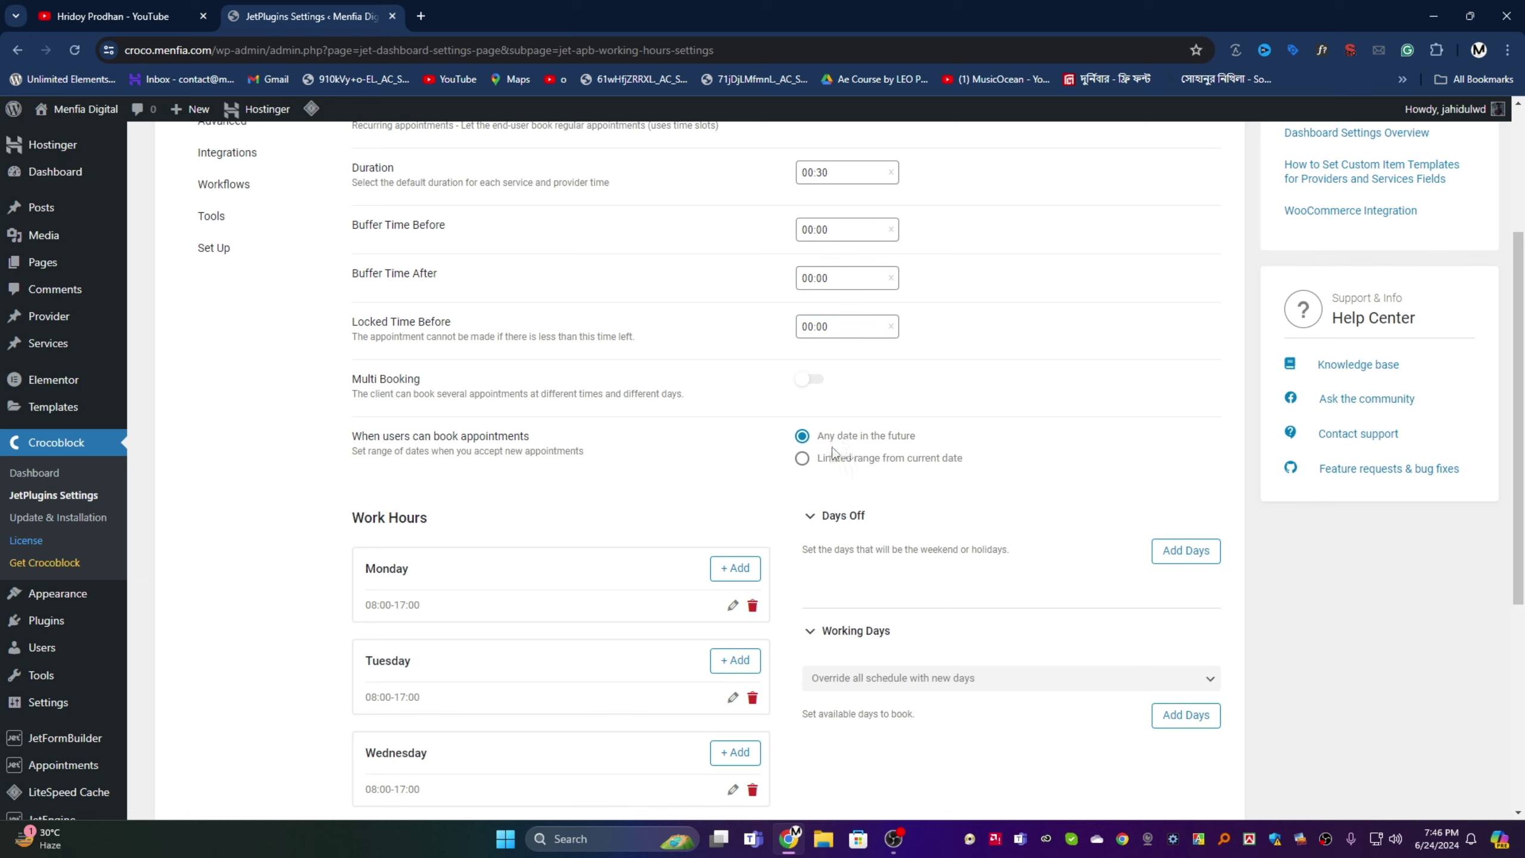
- Restrict when users can book appointments to a limited range of 10 days from the current date
click(802, 458)
click(828, 492)
drag(828, 495, 788, 504)
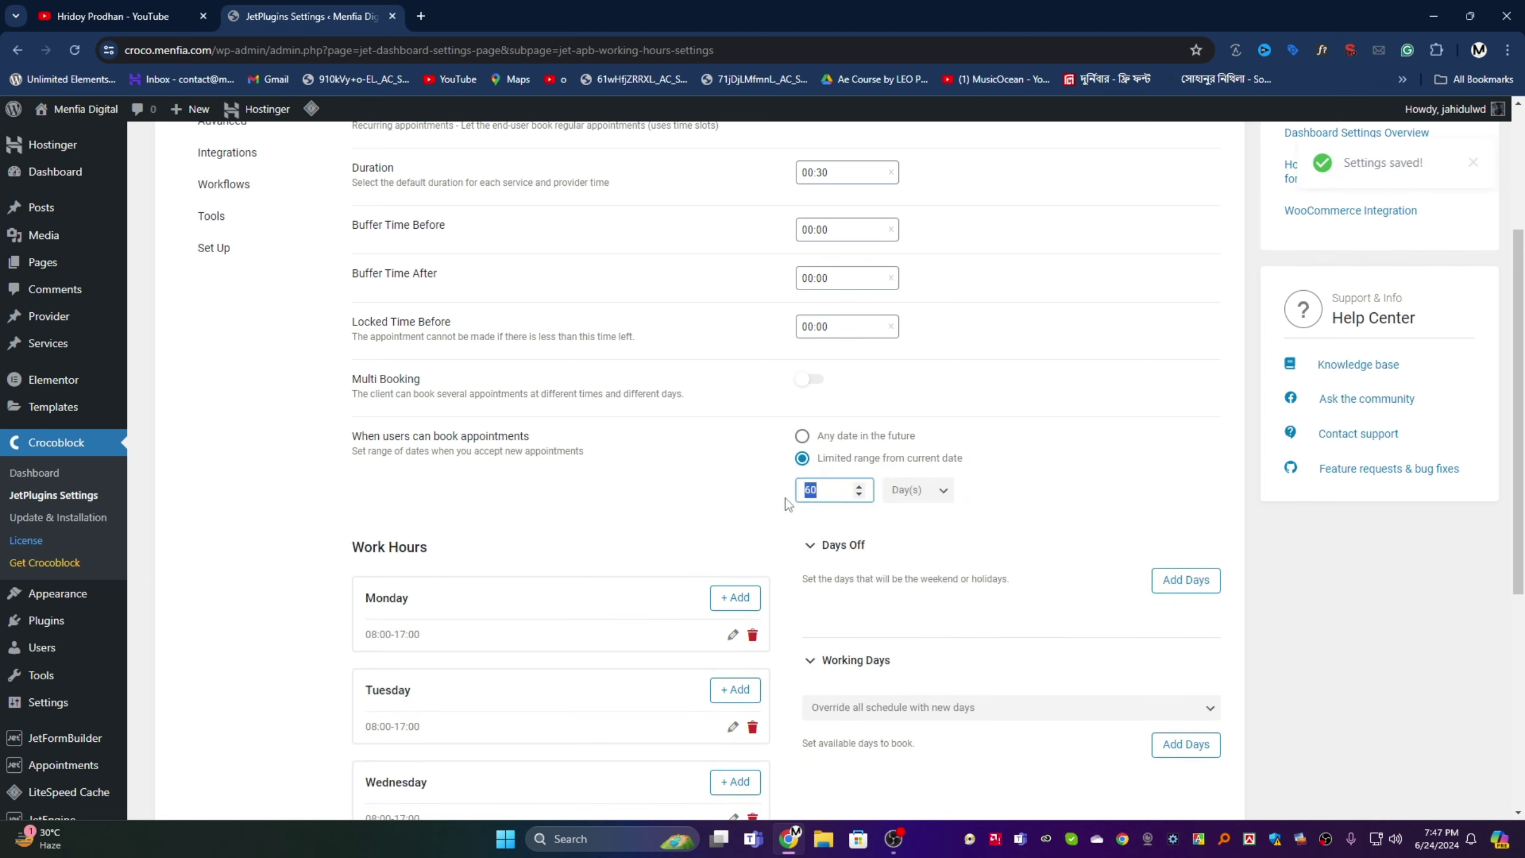
text(10)
click(556, 499)
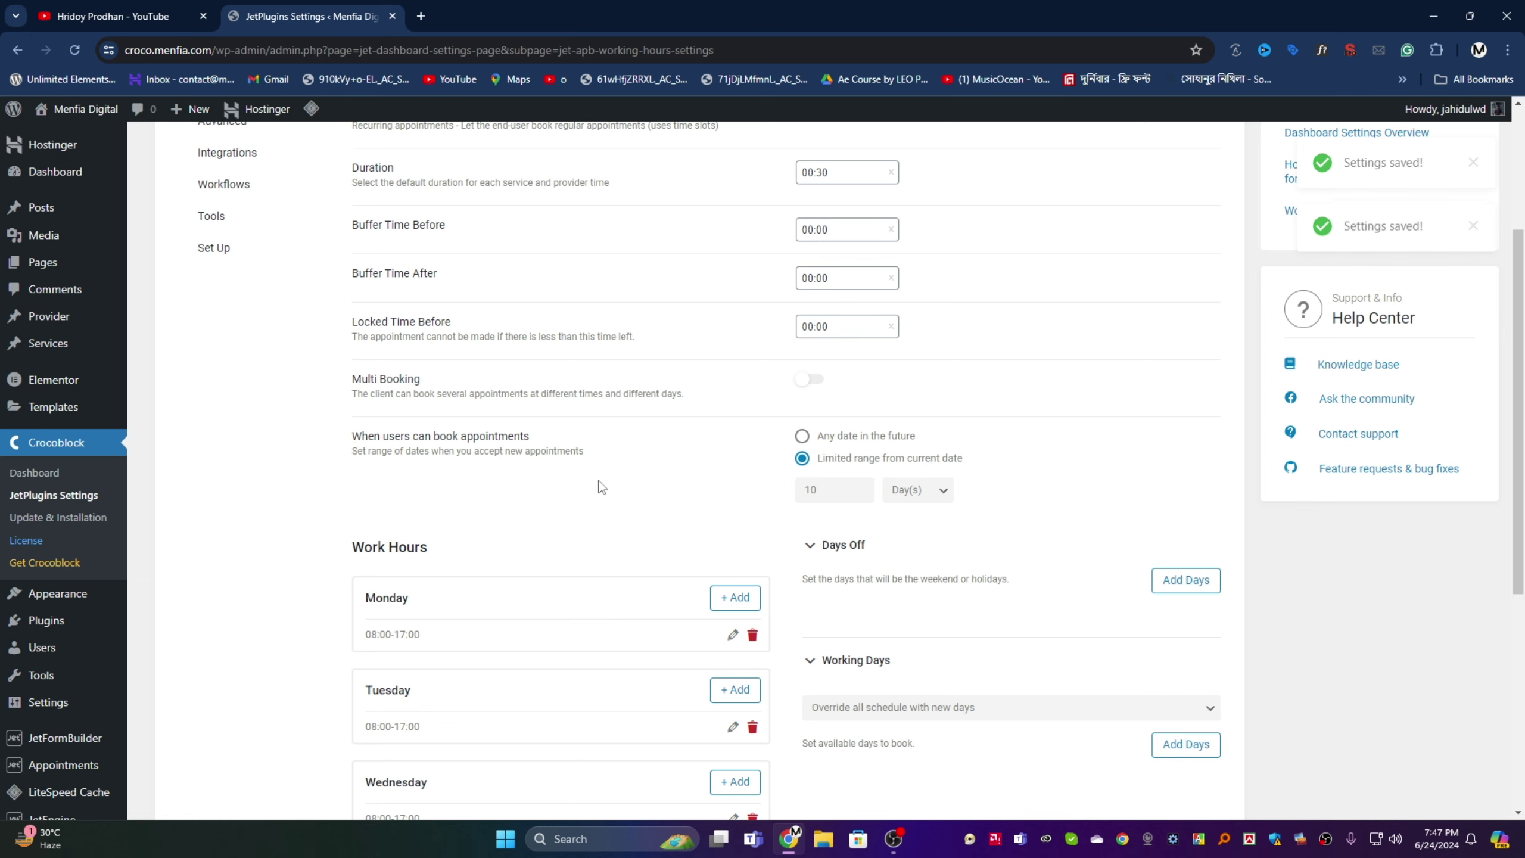
drag(829, 489, 790, 497)
click(716, 487)
scroll(716, 487, down, 3)
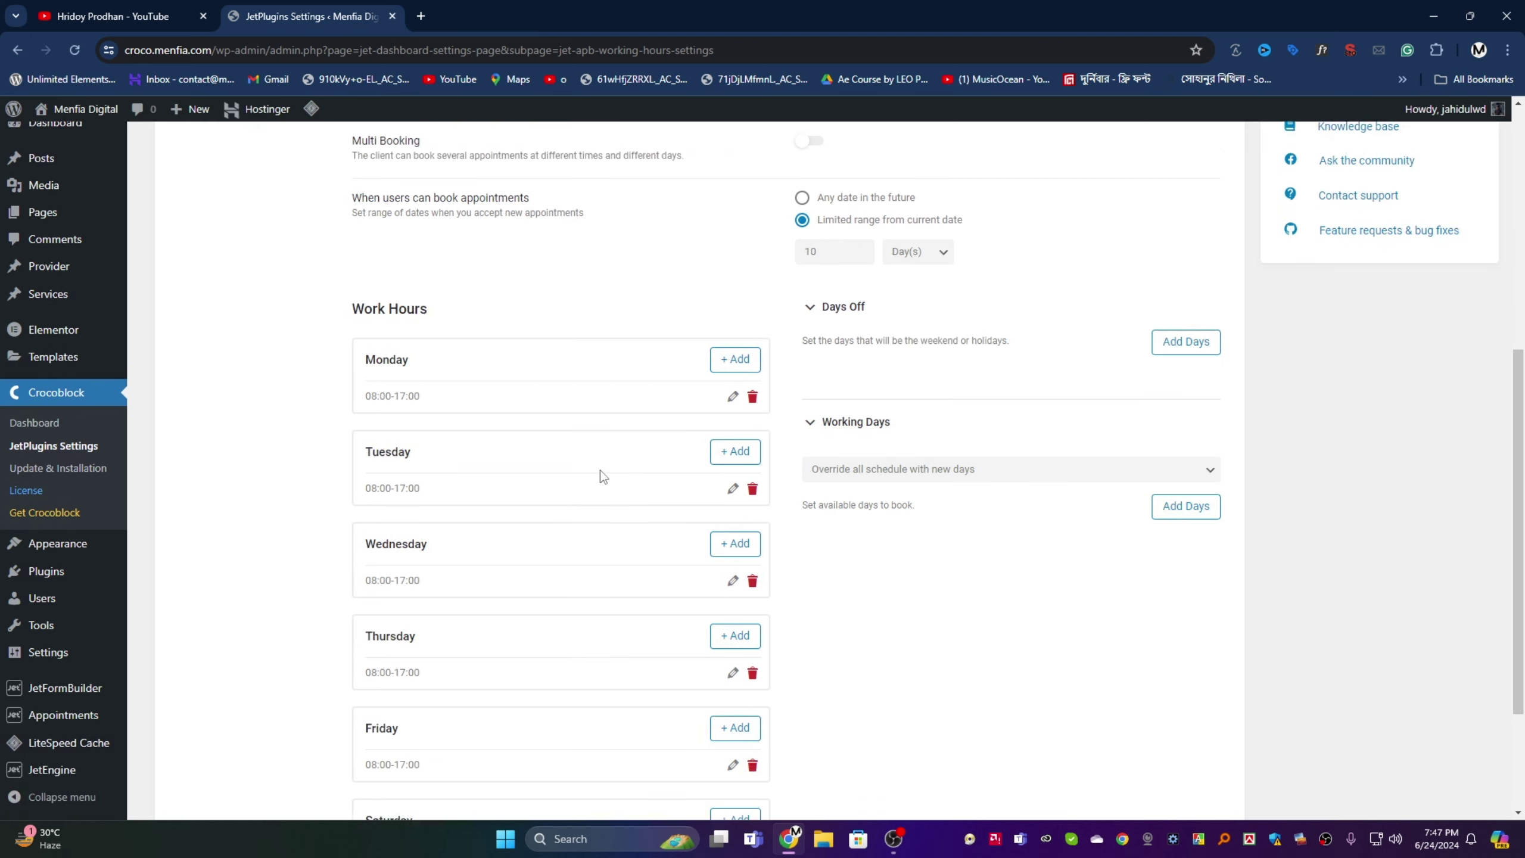
click(734, 359)
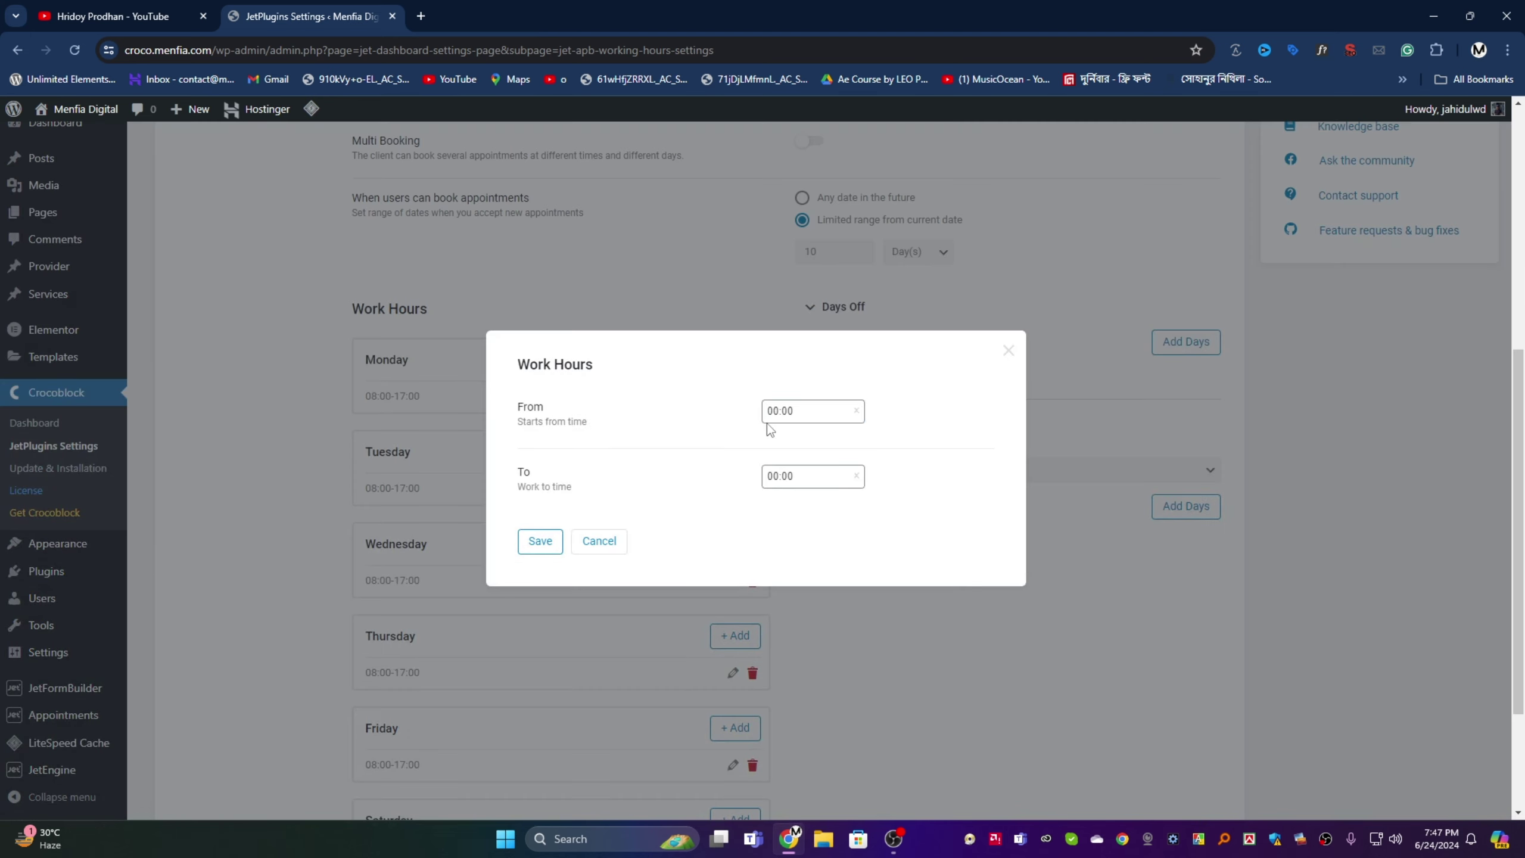
click(599, 541)
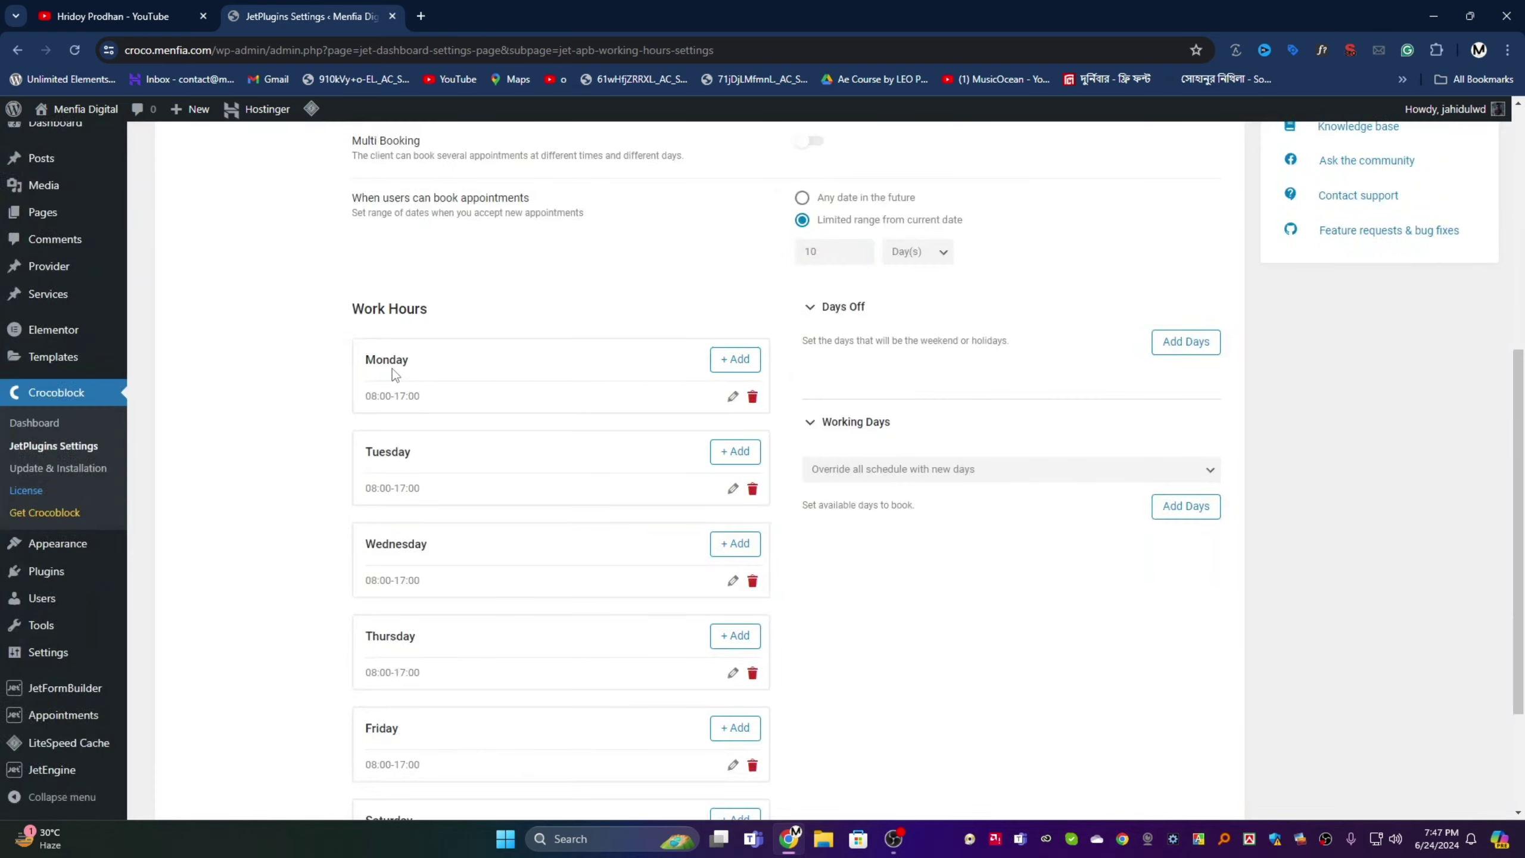
- Open Monday's existing work hours for editing and set the start time to 07:00
click(733, 397)
click(782, 416)
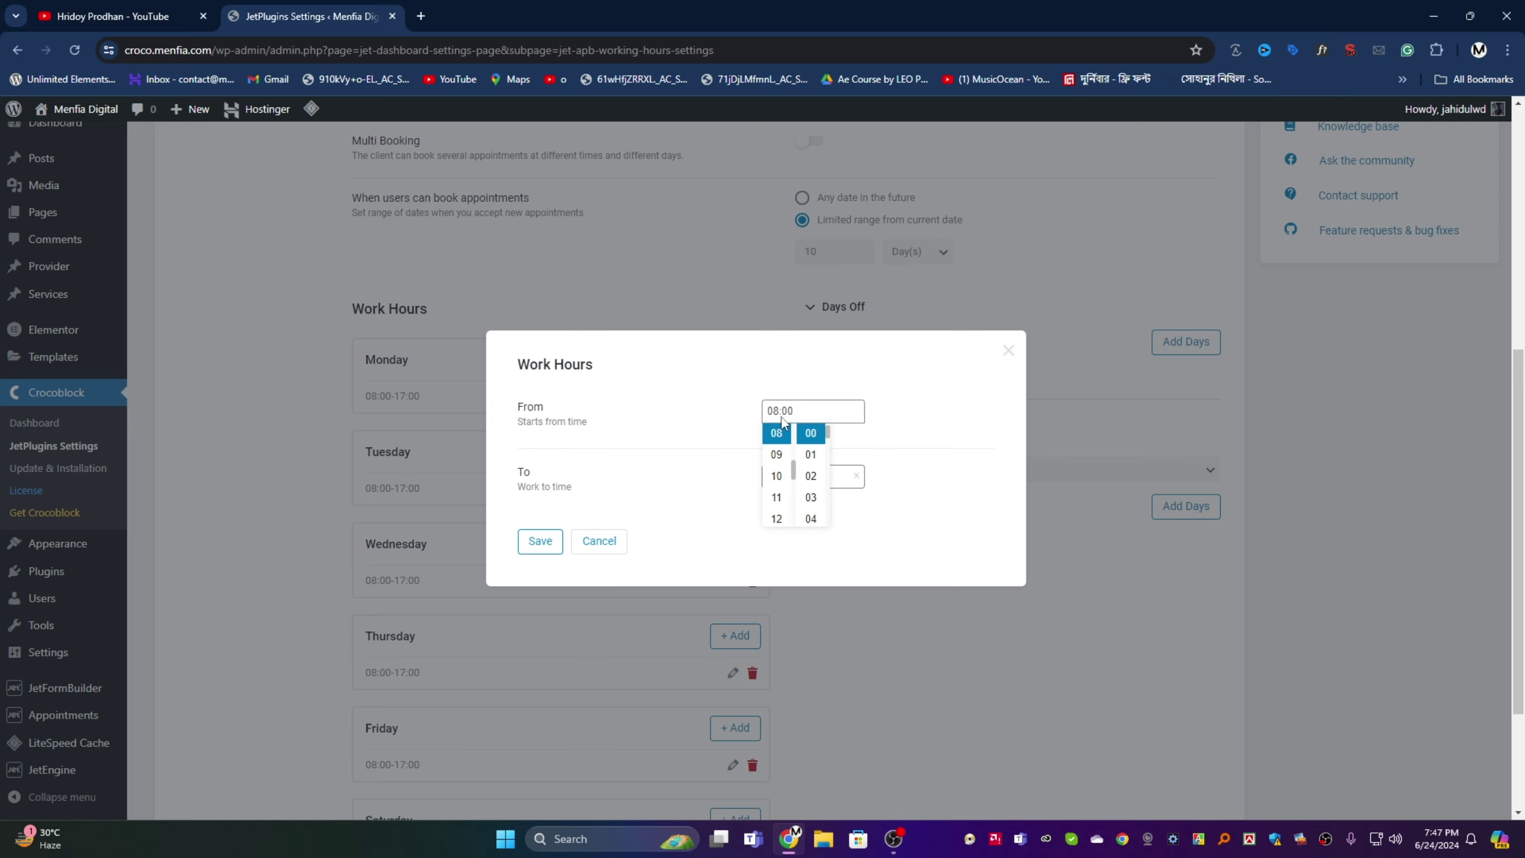
scroll(783, 480, up, 3)
click(777, 491)
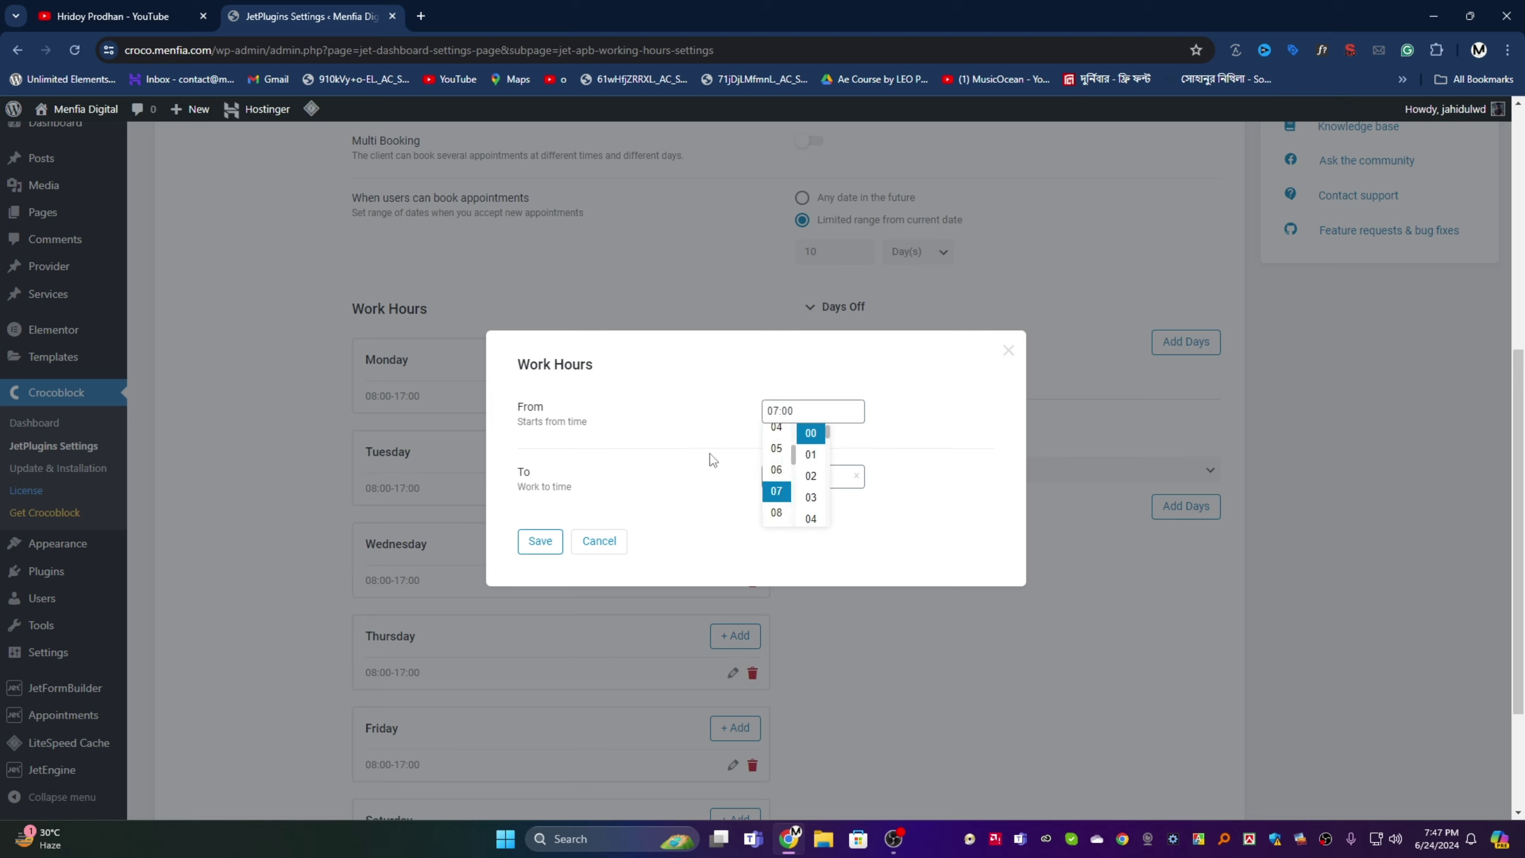
click(712, 460)
- Set Monday's work end time to 20:00 and save the work hours
click(780, 476)
scroll(781, 541, up, 2)
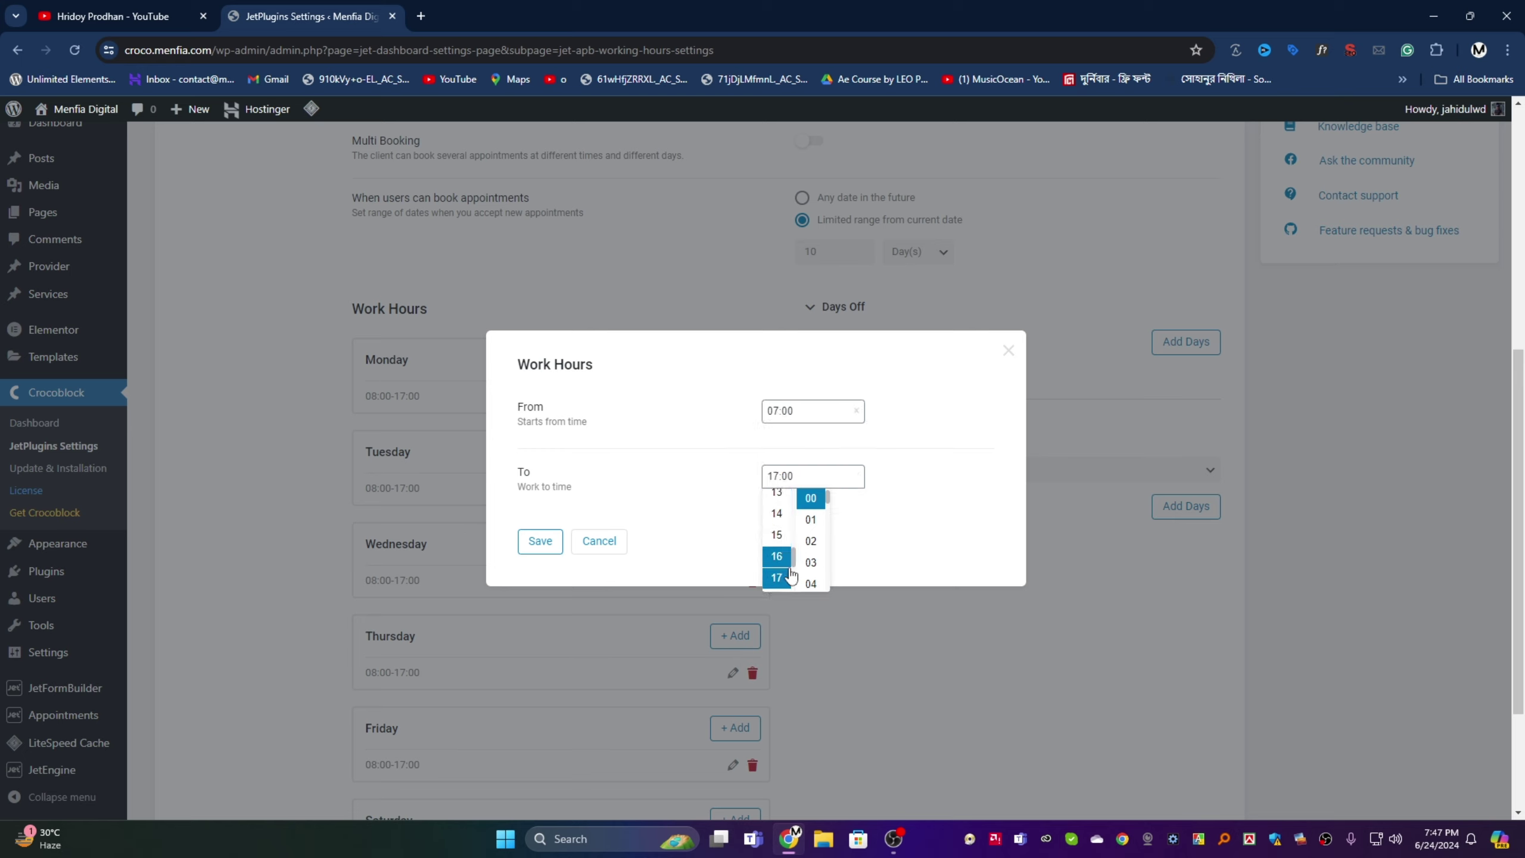
scroll(790, 565, up, 3)
scroll(788, 554, down, 5)
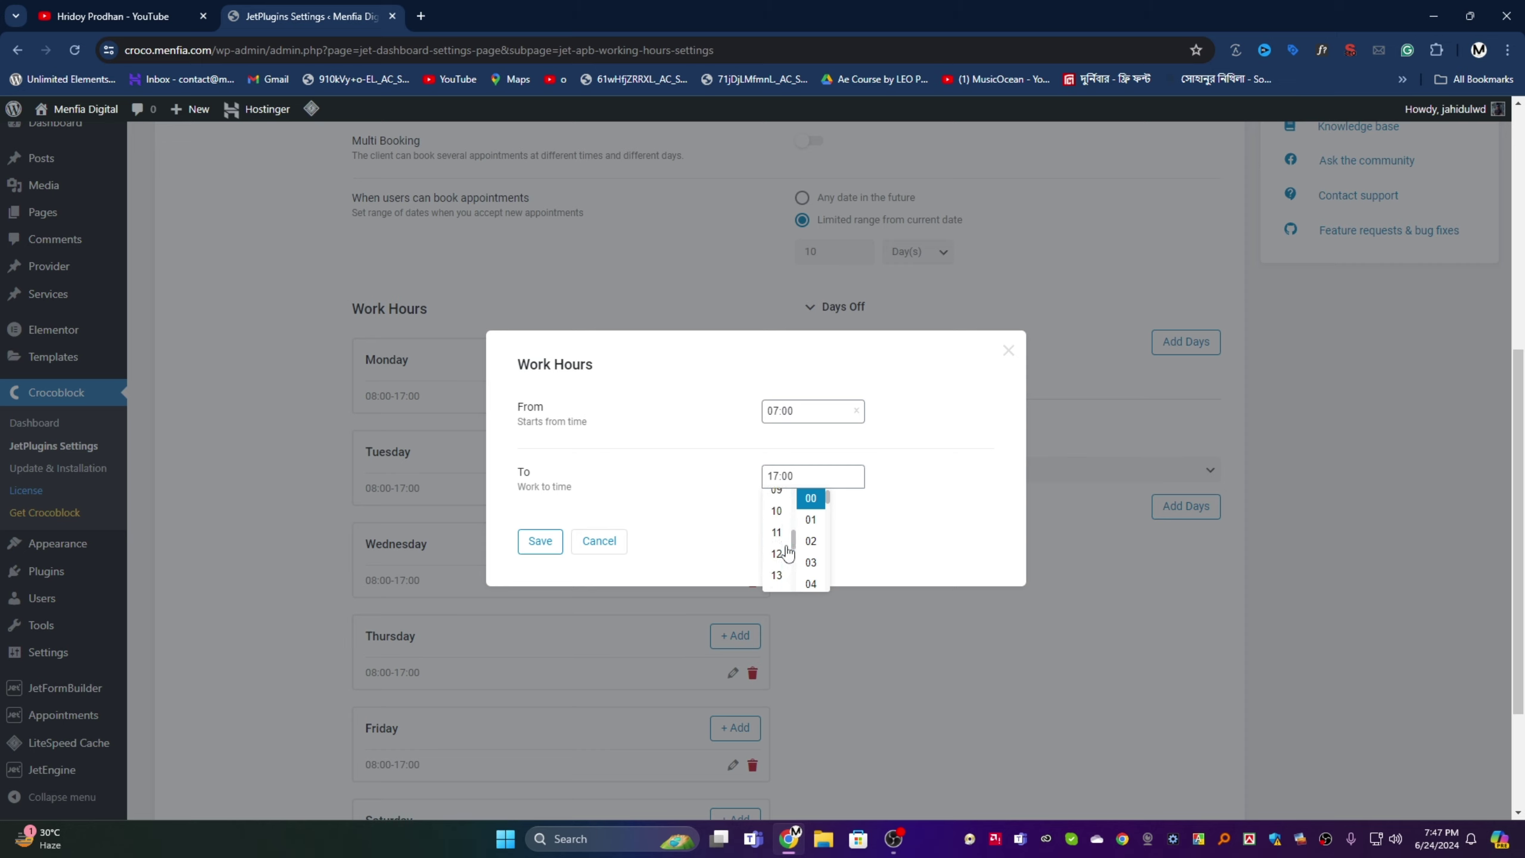
click(776, 563)
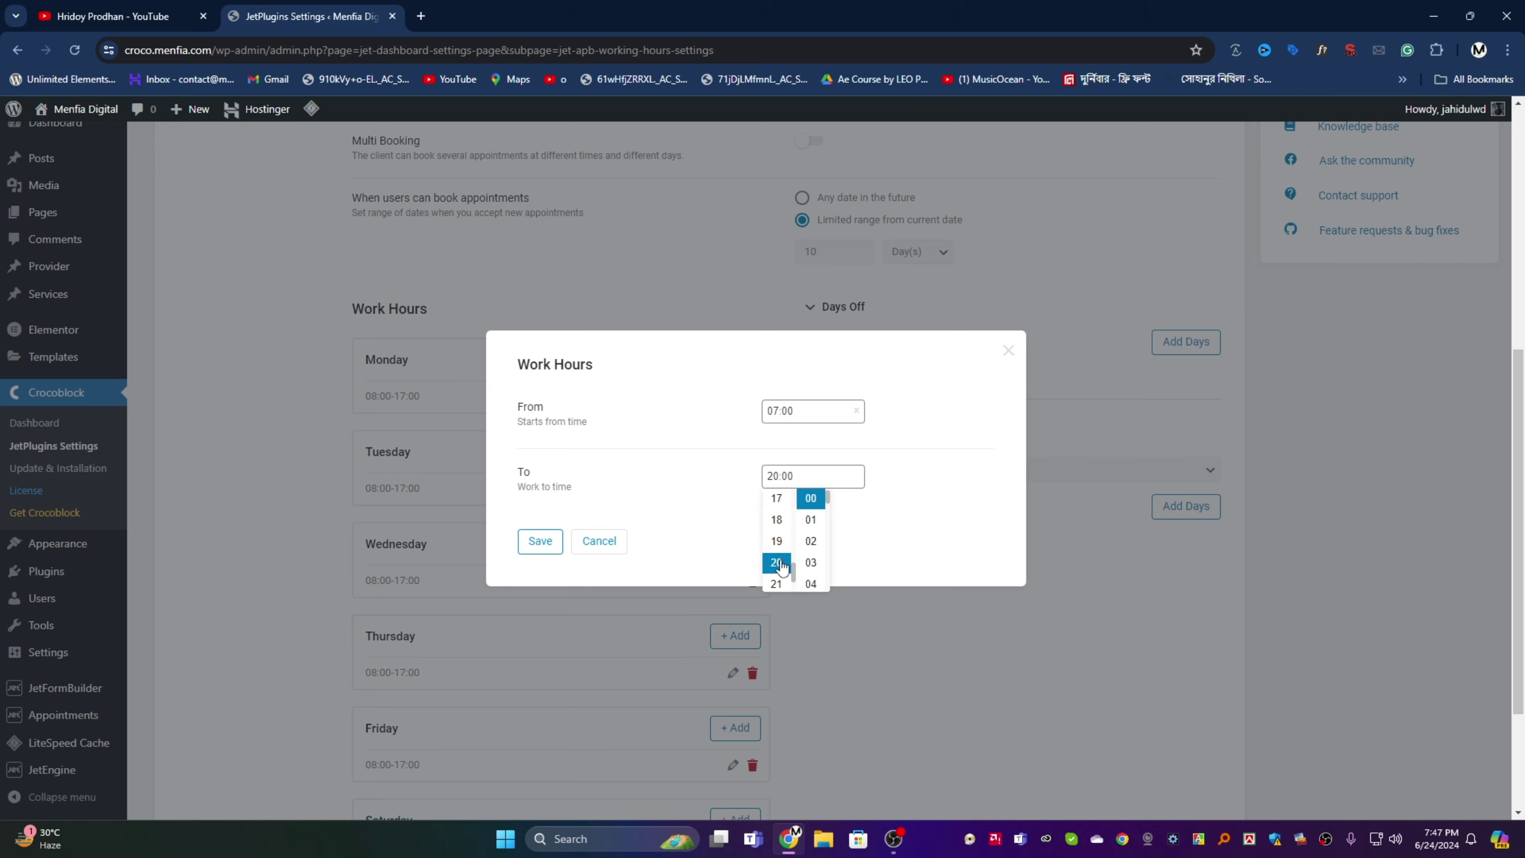
click(628, 505)
click(539, 541)
- Open the live site in a new browser tab and go to its TEST page
scroll(615, 502, up, 3)
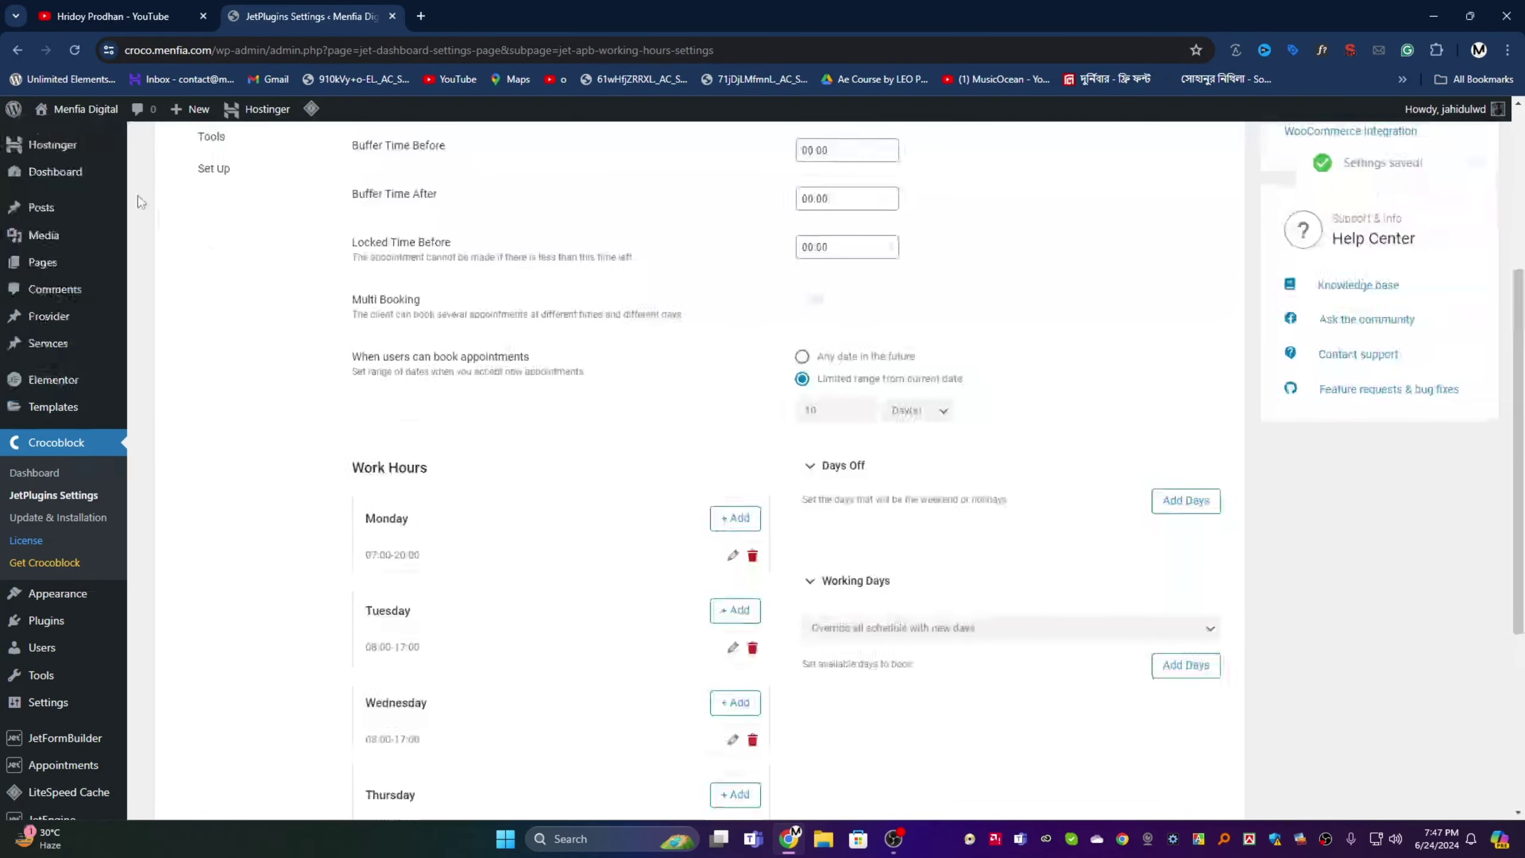
right_click(73, 137)
click(144, 146)
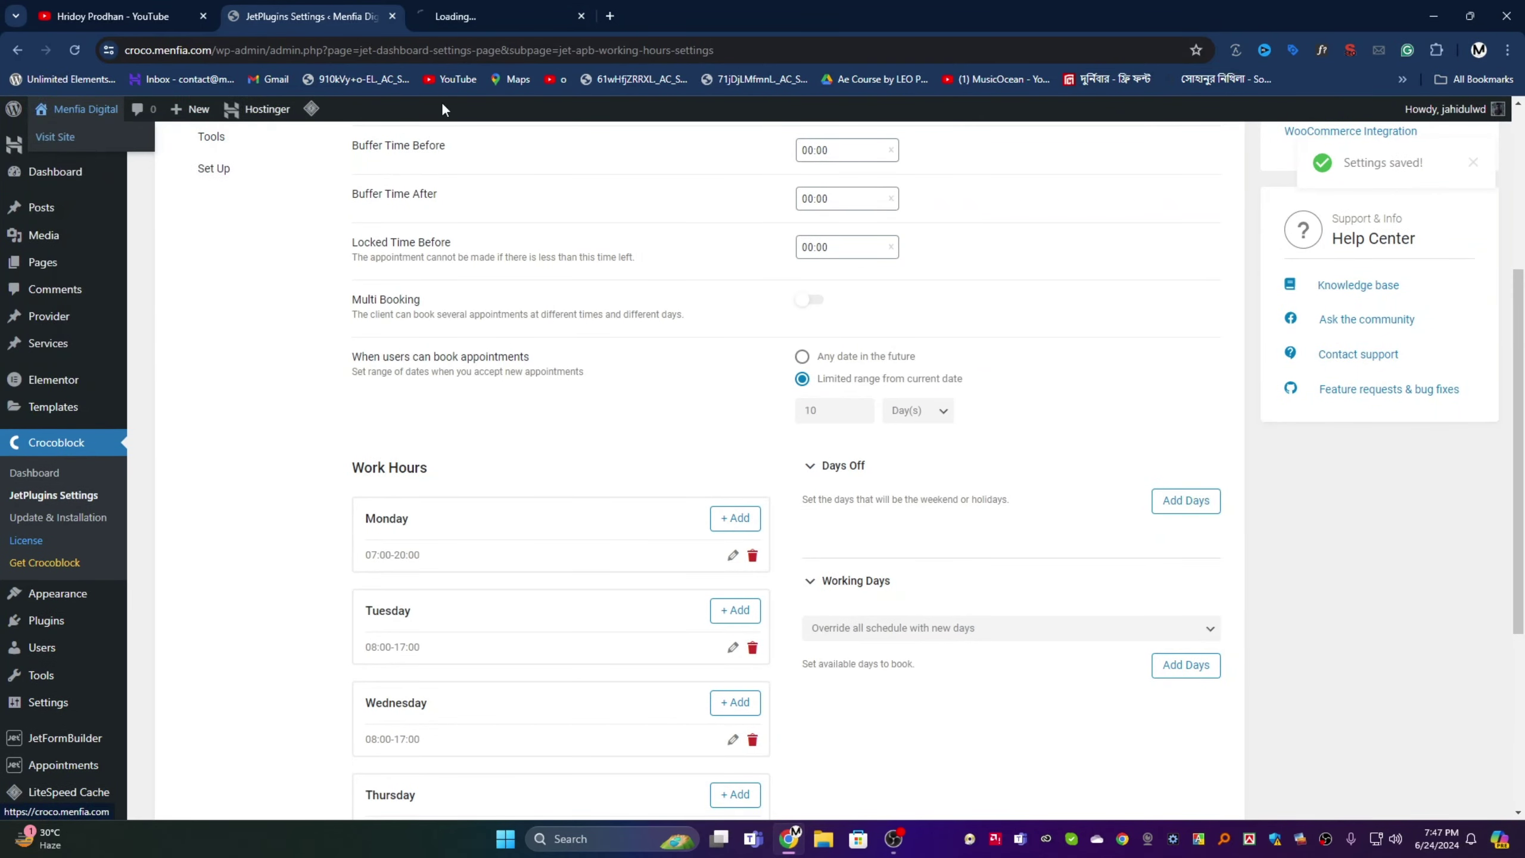
click(477, 16)
click(1244, 151)
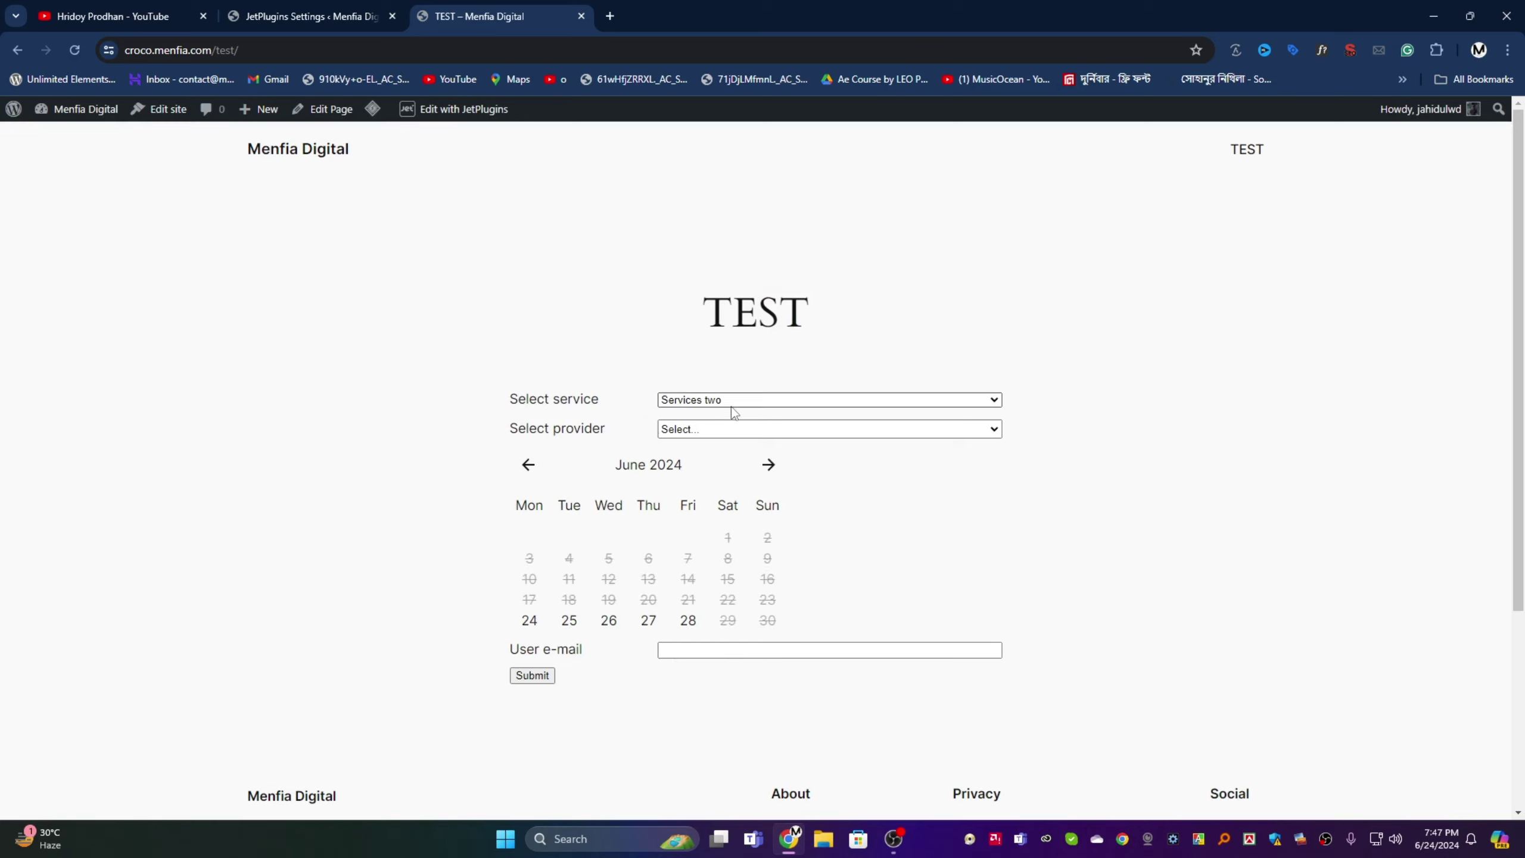
- Choose Services One and Provider in the booking form and check the time slots offered for Monday, 24 June 2024
click(730, 400)
click(720, 426)
click(711, 429)
click(709, 460)
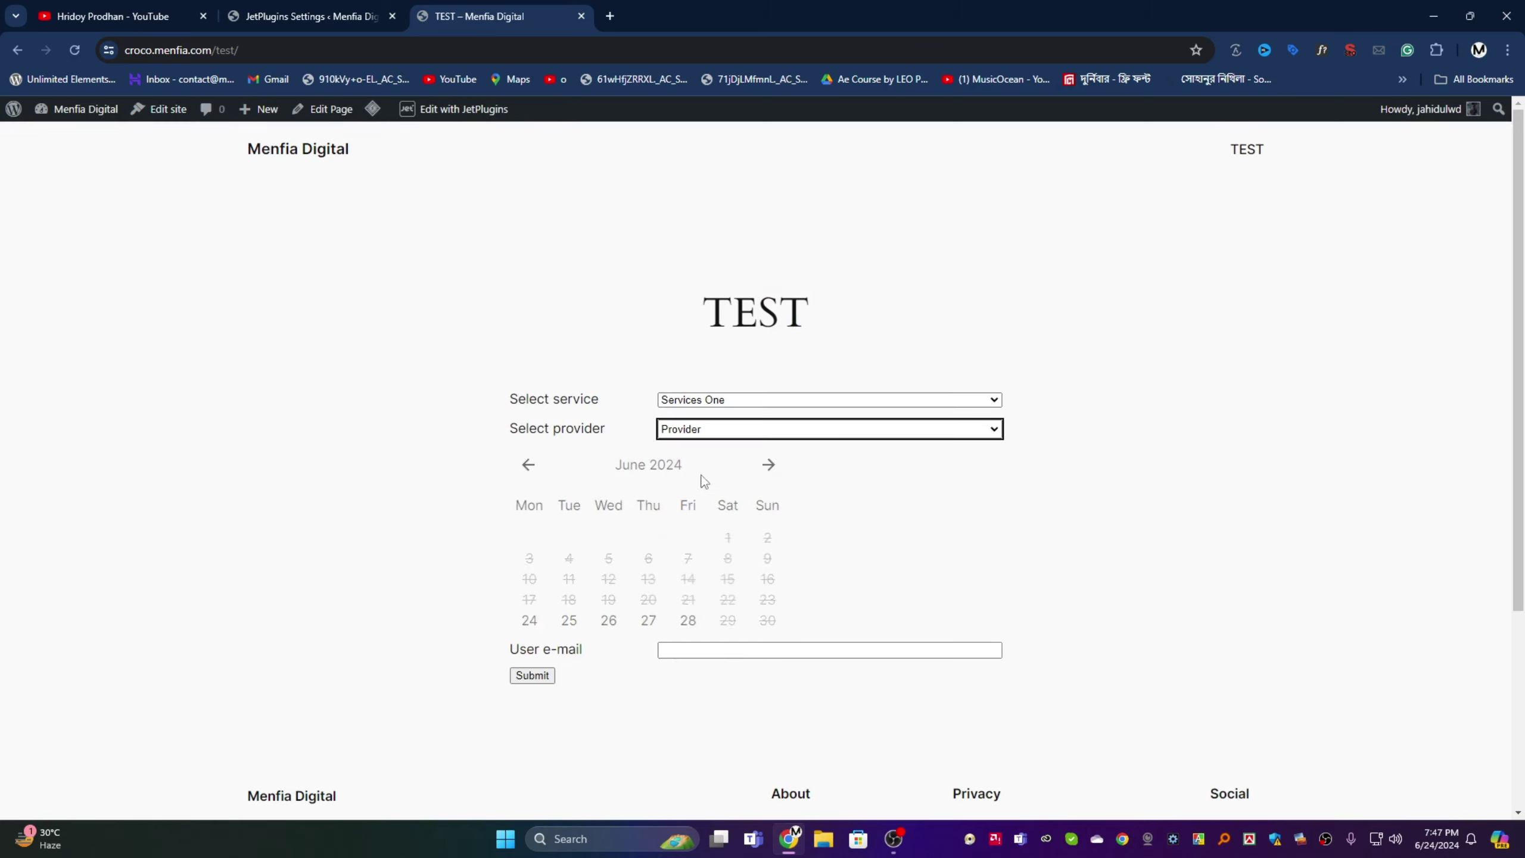
click(540, 623)
scroll(541, 627, down, 3)
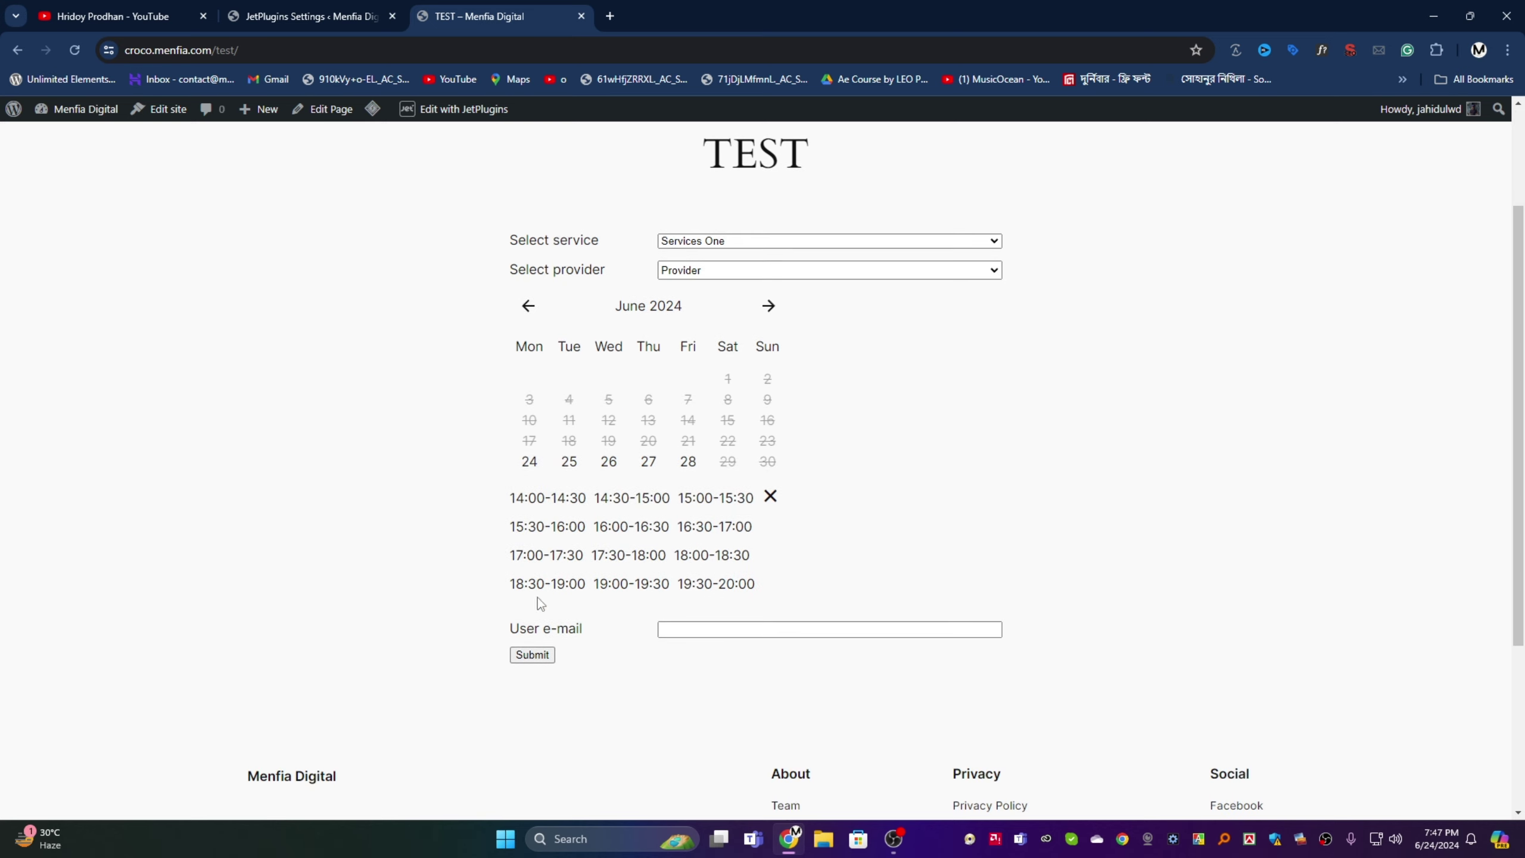
- Pick the 14:00-14:30 slot in the booking form, check its appointment details, and close the slot list
click(547, 507)
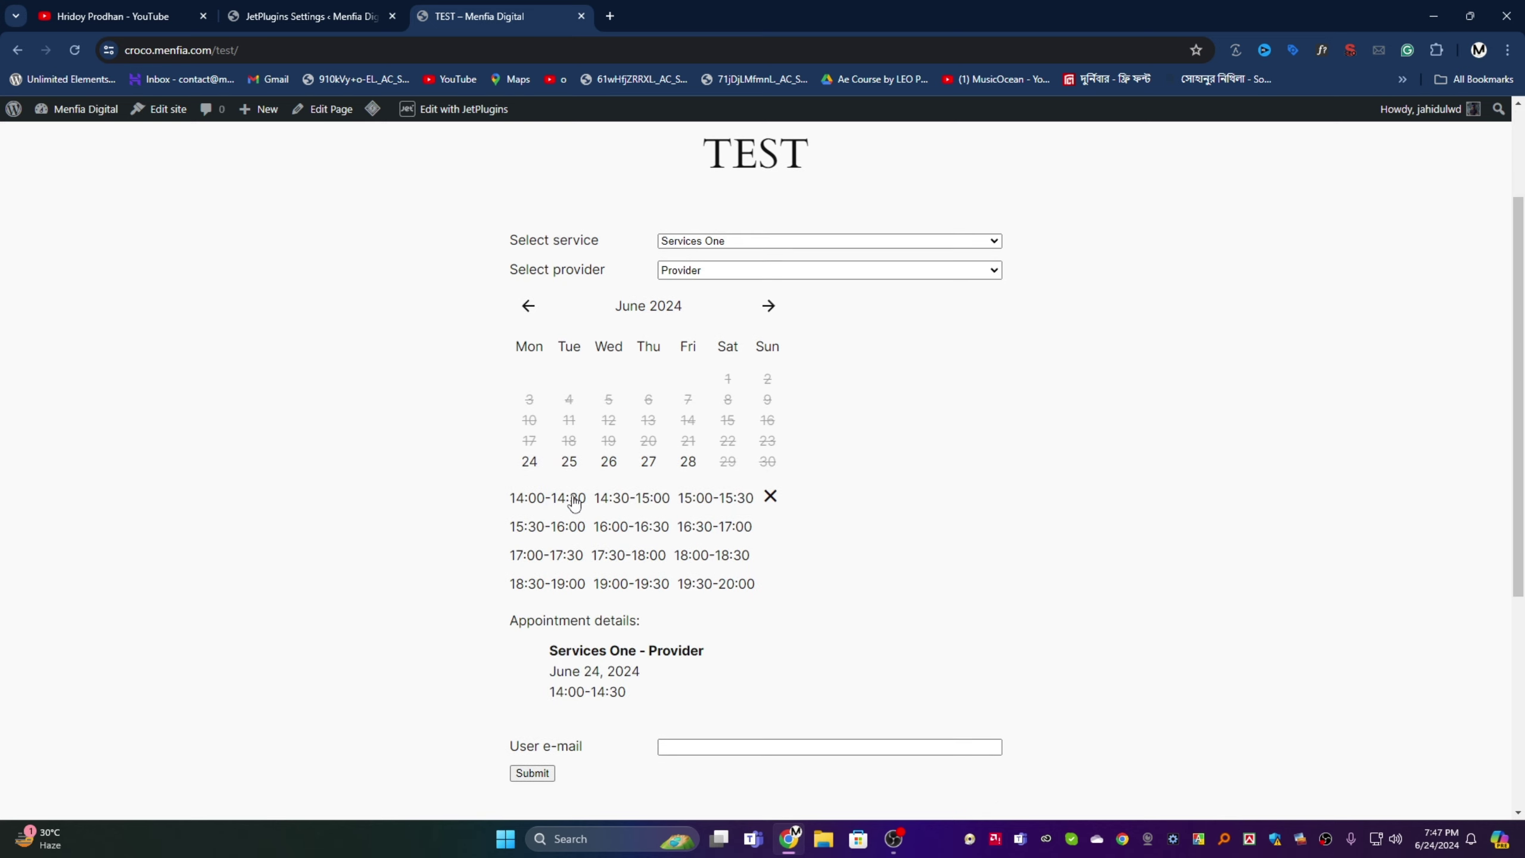
click(767, 498)
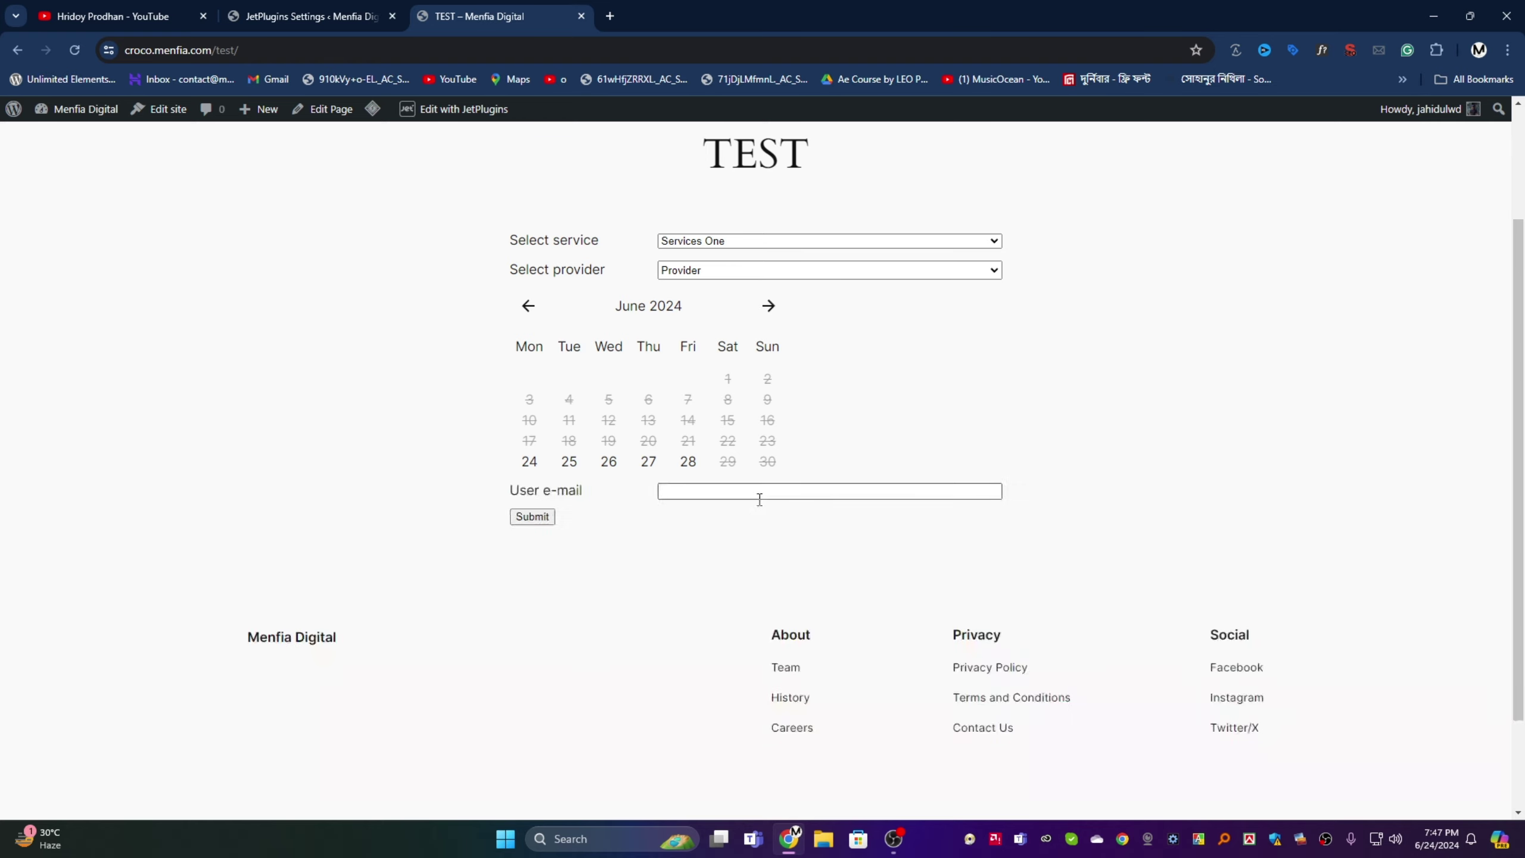
- Return to the JetAppointments working hours settings and set the time format to 1:00 pm - 2:00 pm
click(306, 16)
scroll(772, 268, up, 5)
click(861, 243)
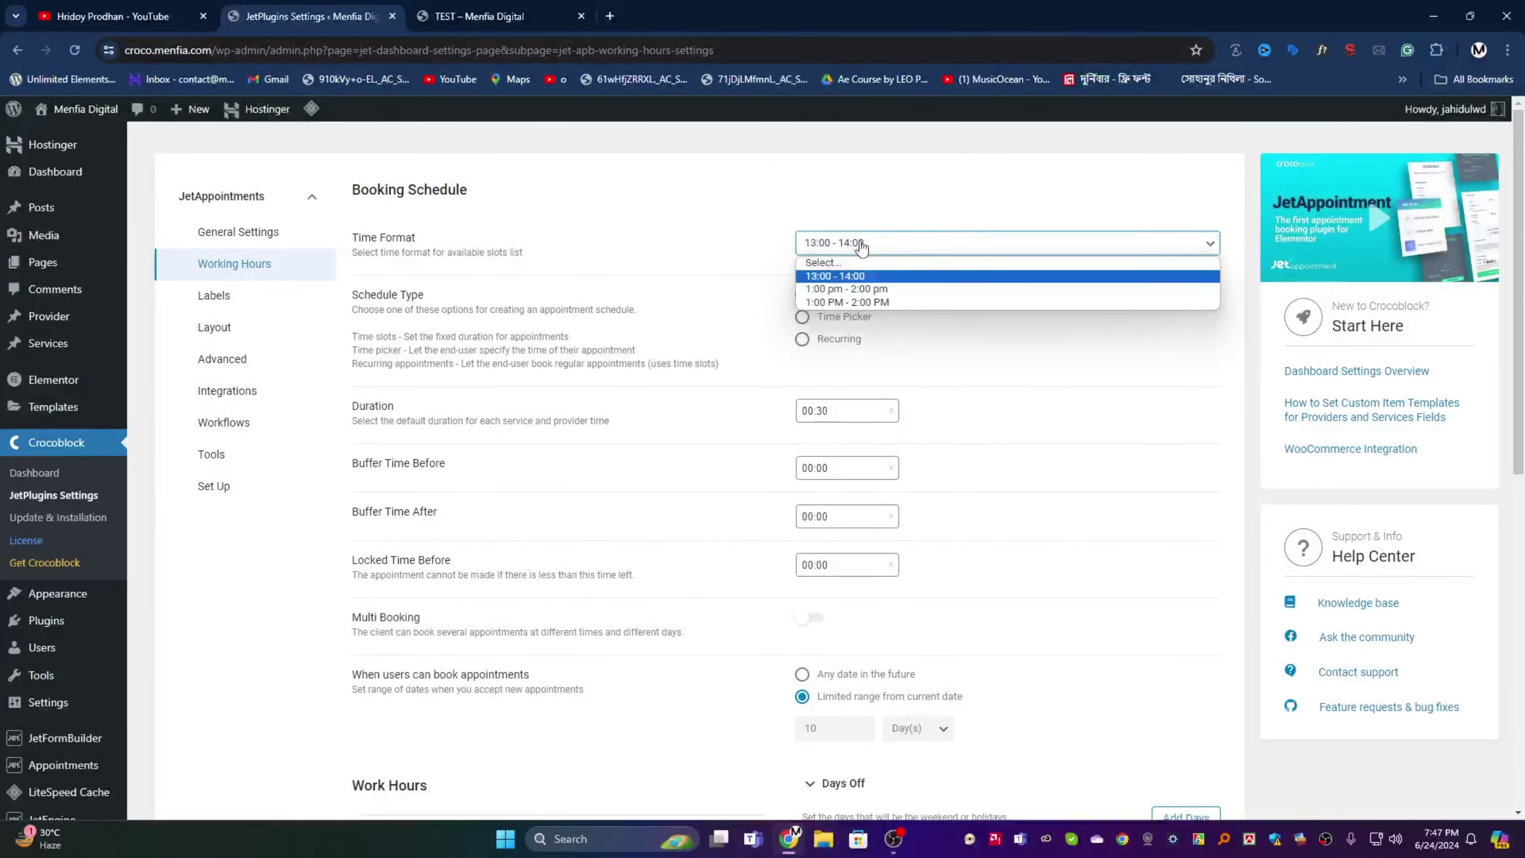
click(846, 289)
- Reload the TEST page, choose Services two with Provider two, and try the 2:00 pm-2:30 pm slot on 24 June 2024
key(ctrl+Tab)
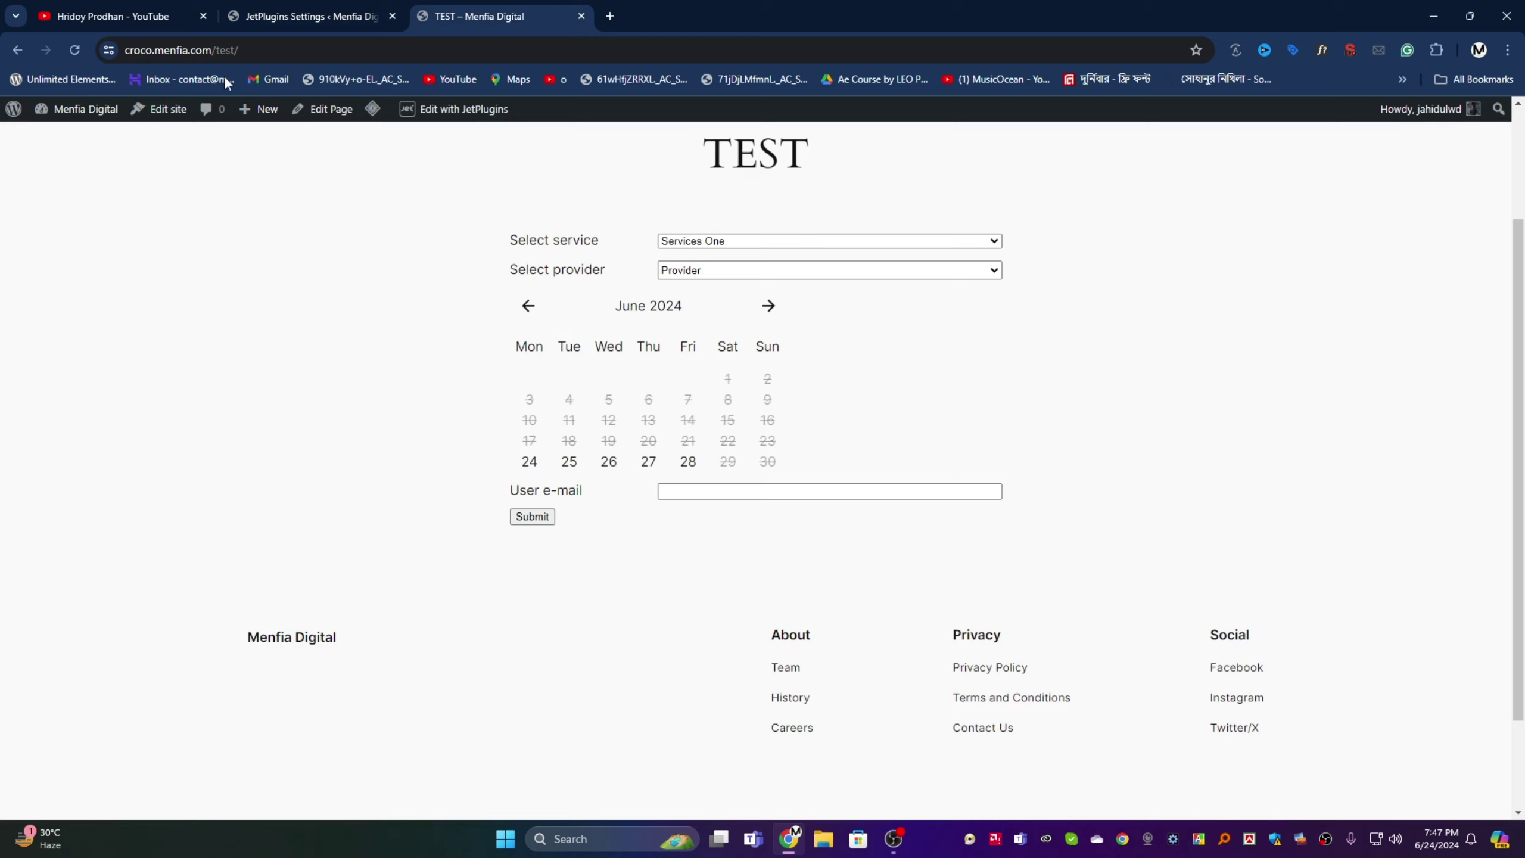
click(74, 52)
click(722, 272)
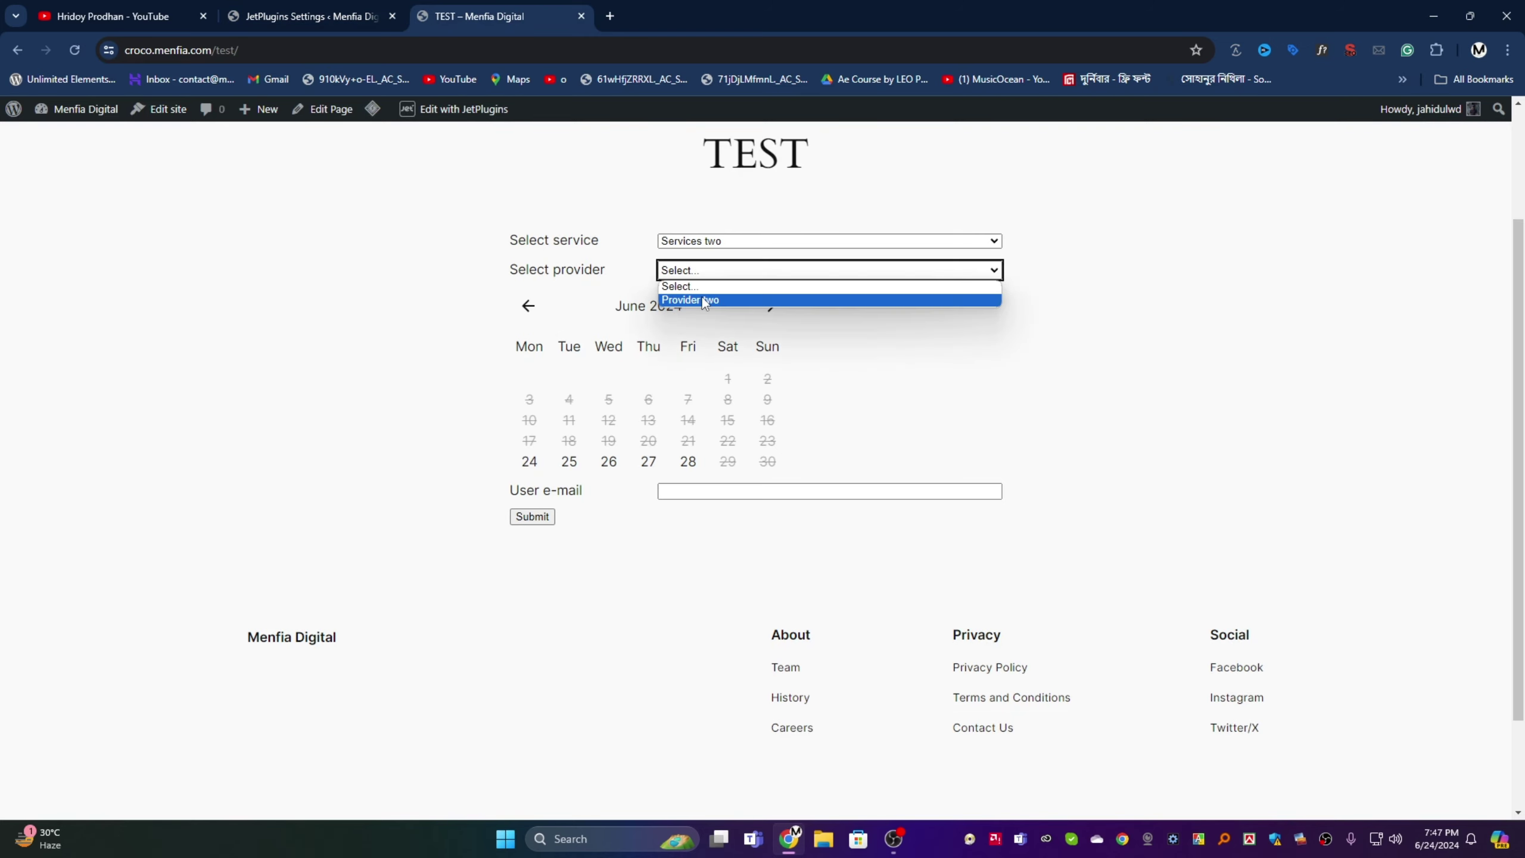
click(685, 299)
click(530, 462)
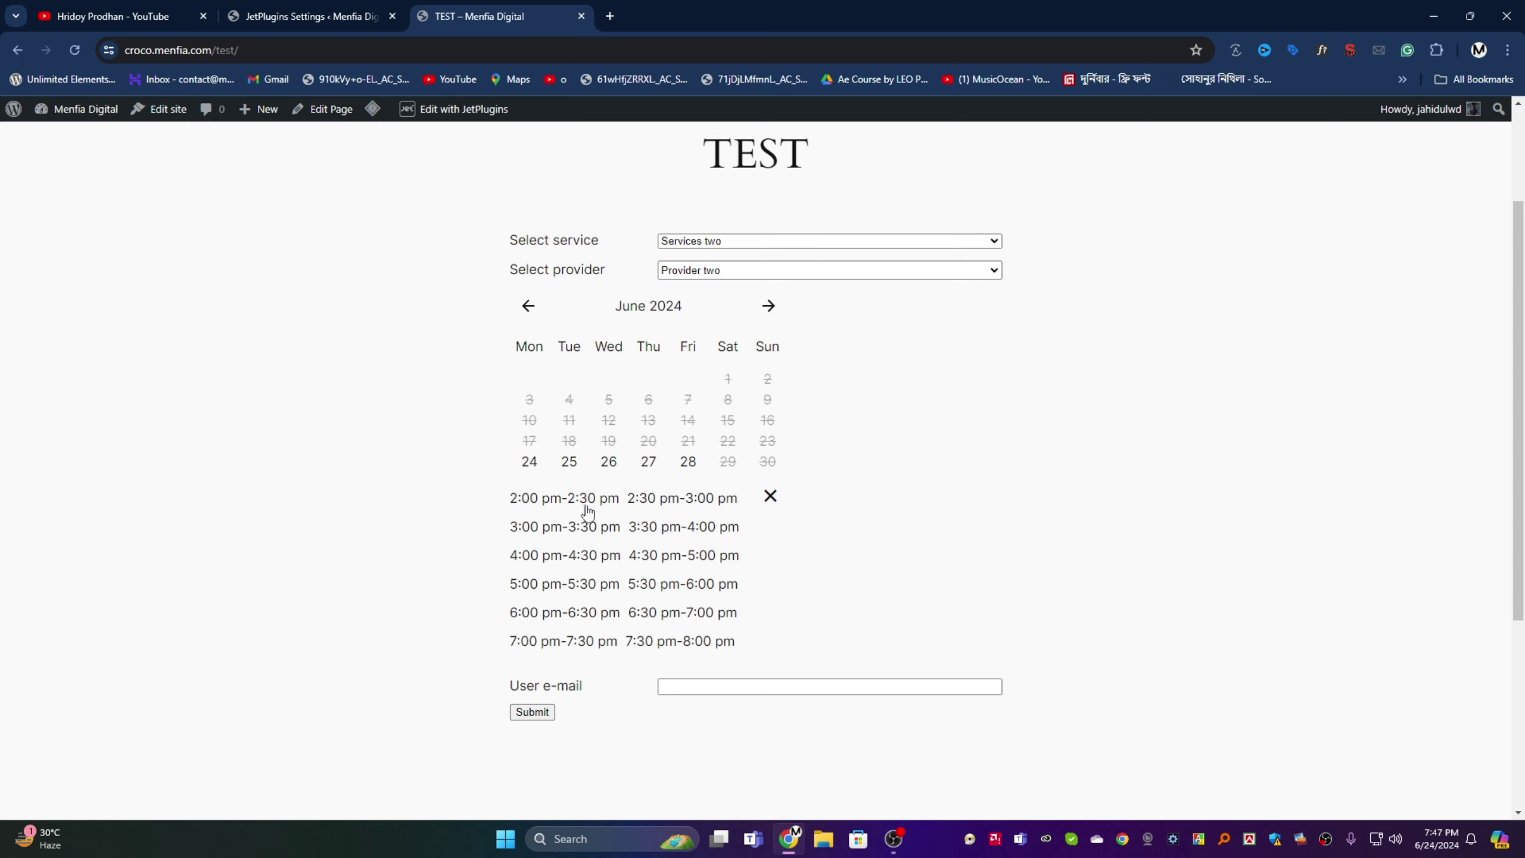
click(552, 504)
- Back in the working hours settings, set Monday's work start time to 01:00 and save the work hours
key(ctrl+shift+Tab)
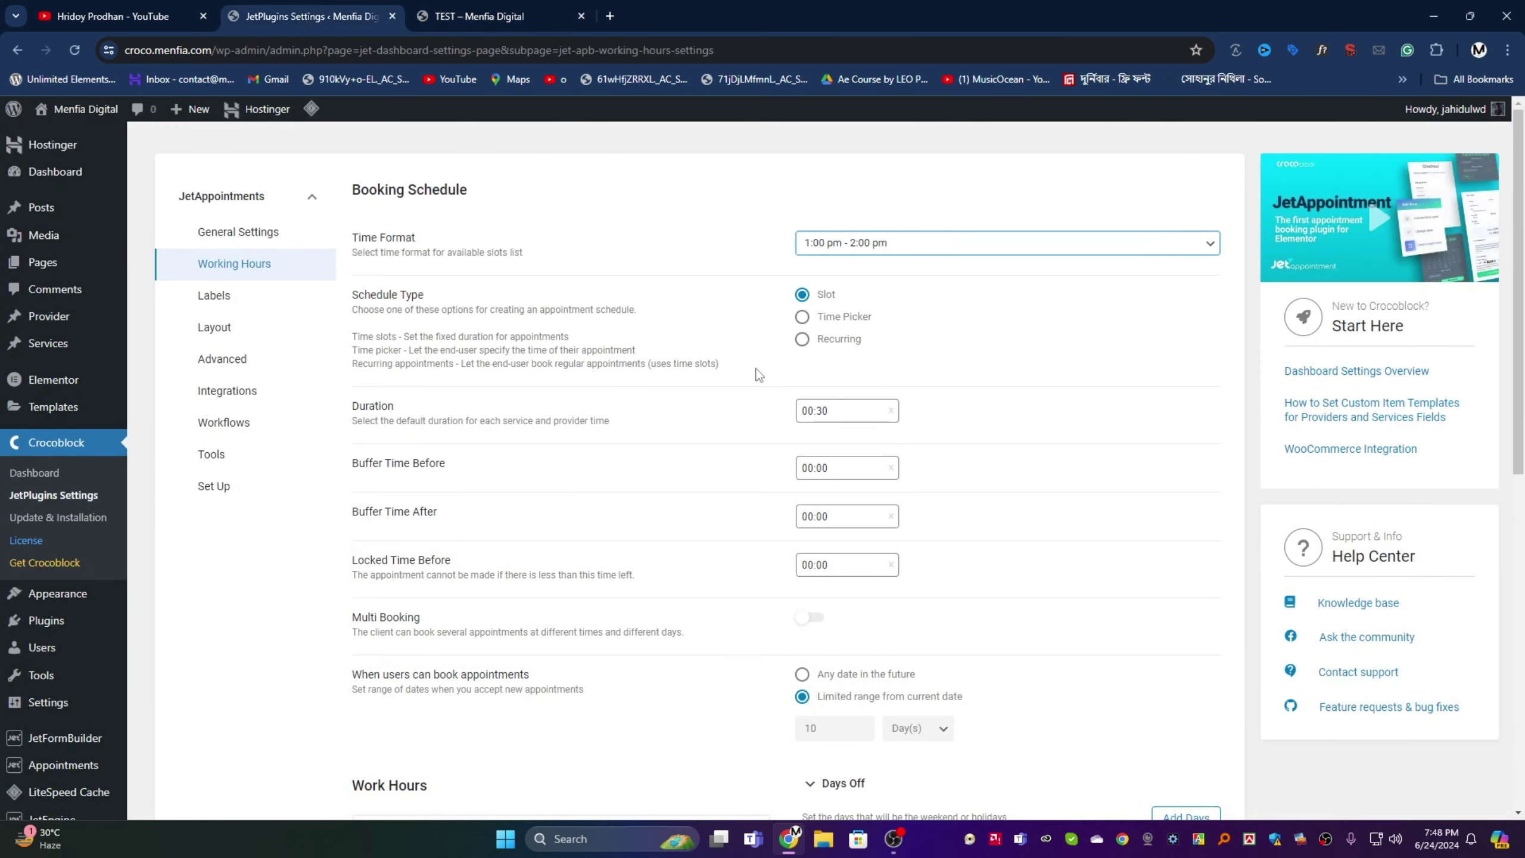
scroll(454, 433, down, 8)
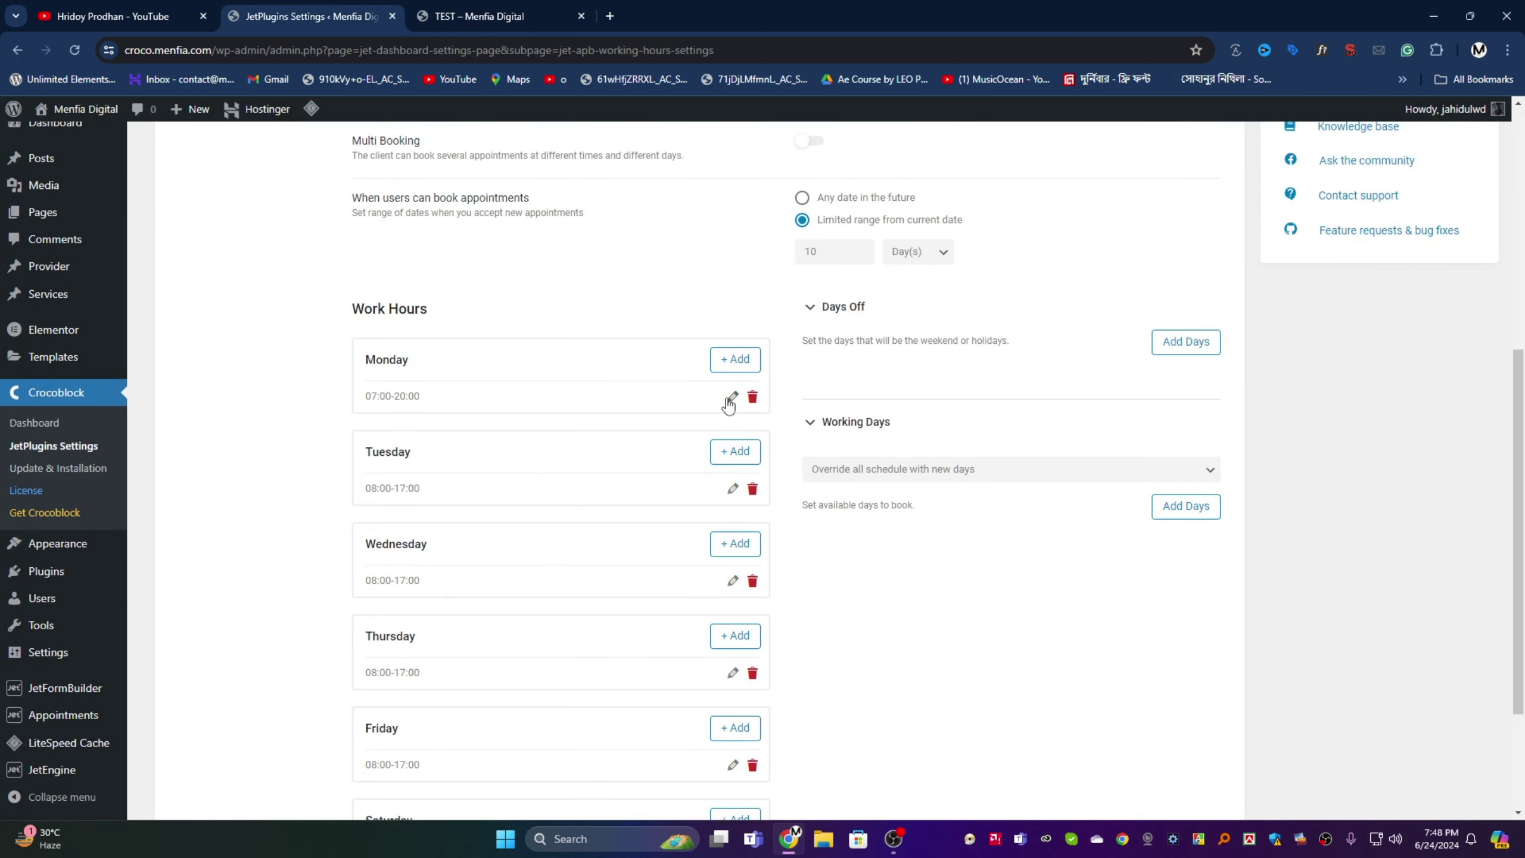
click(732, 398)
click(828, 416)
scroll(775, 475, up, 3)
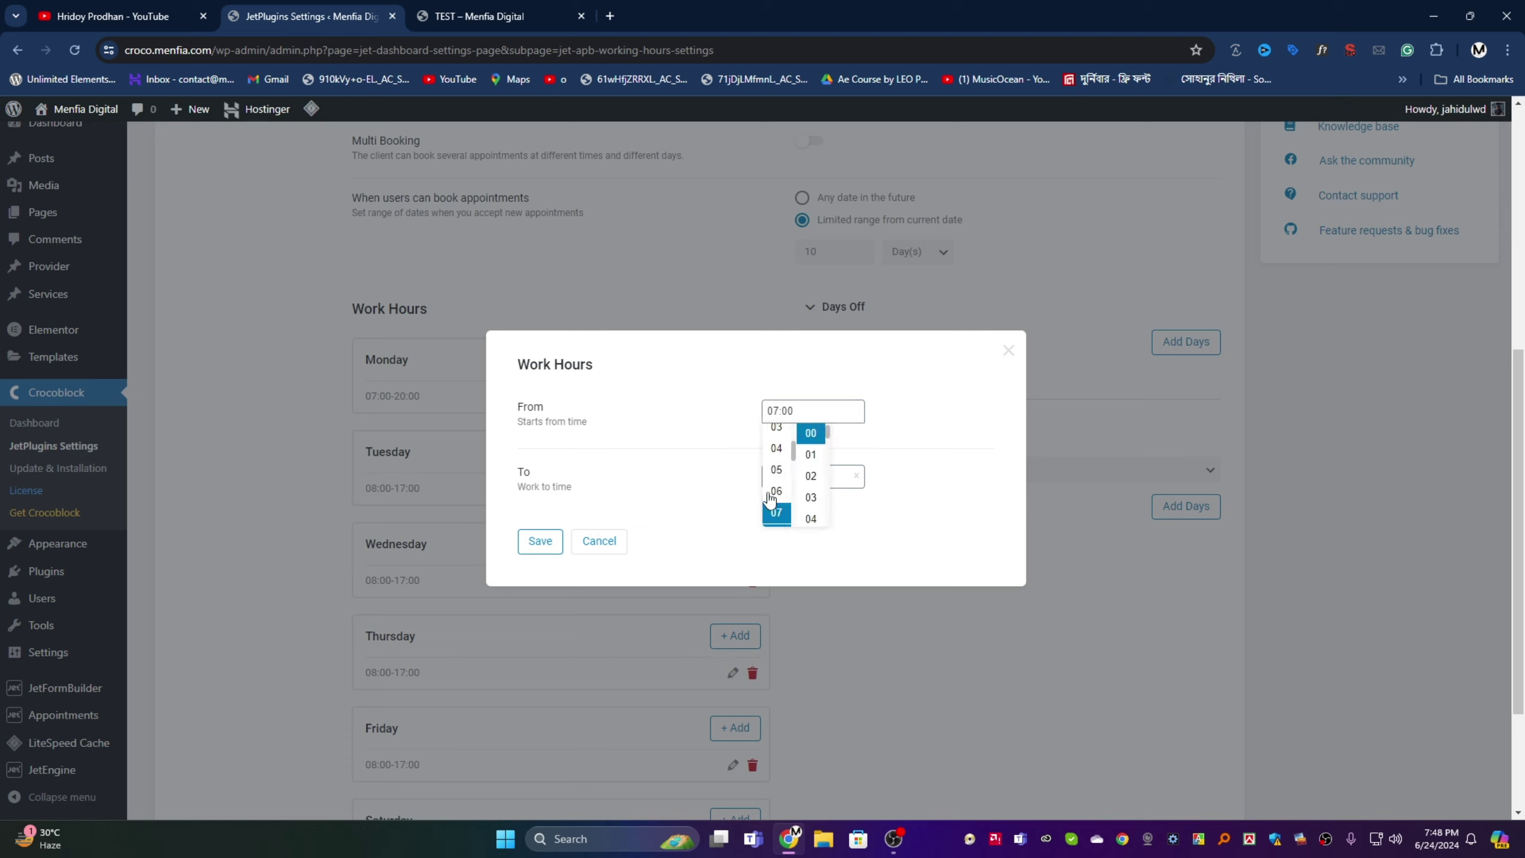
click(776, 463)
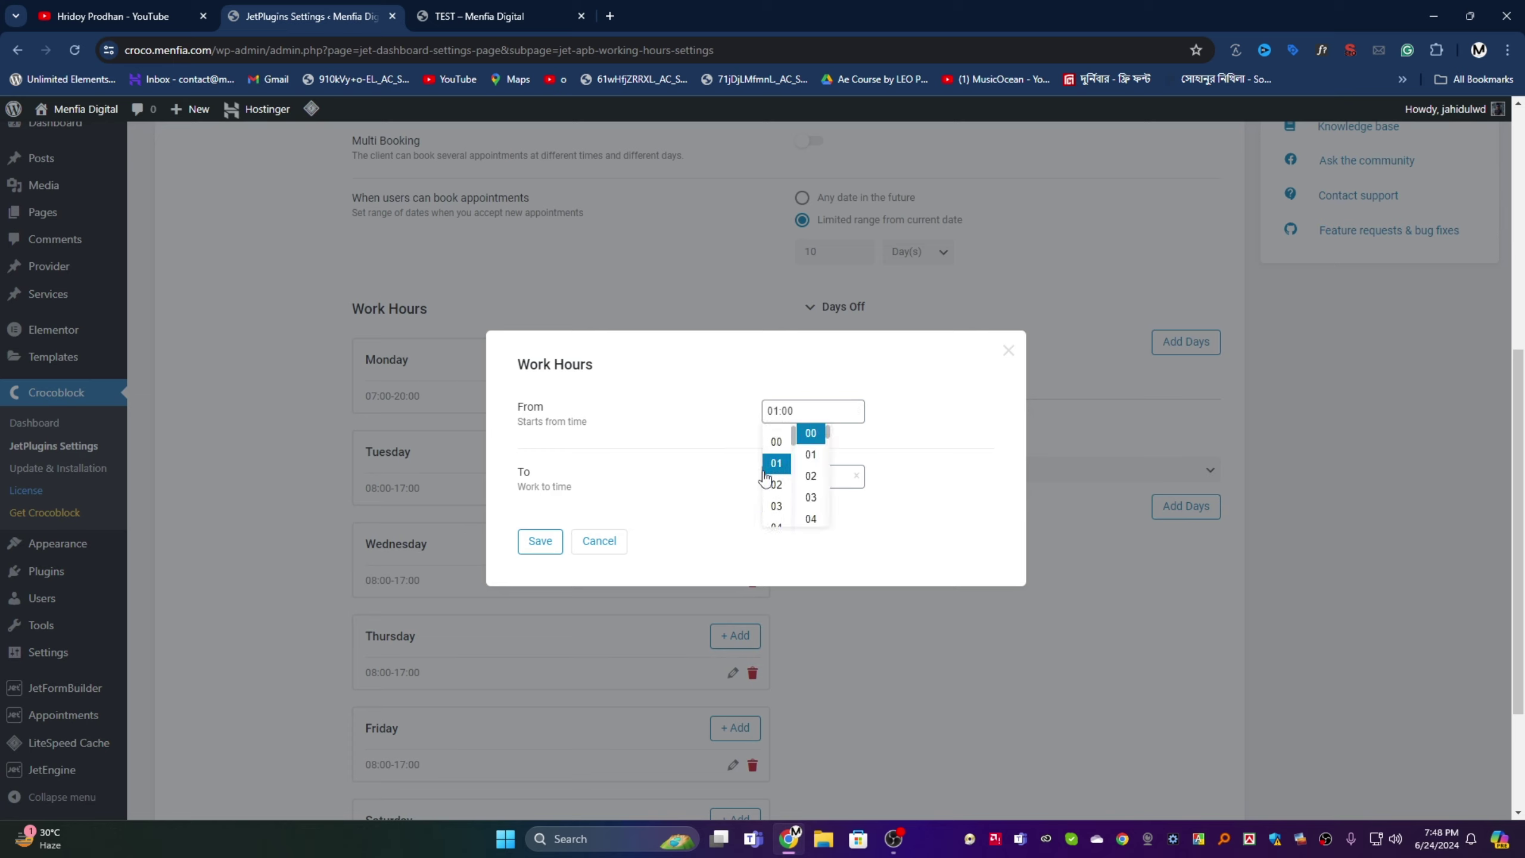
click(718, 441)
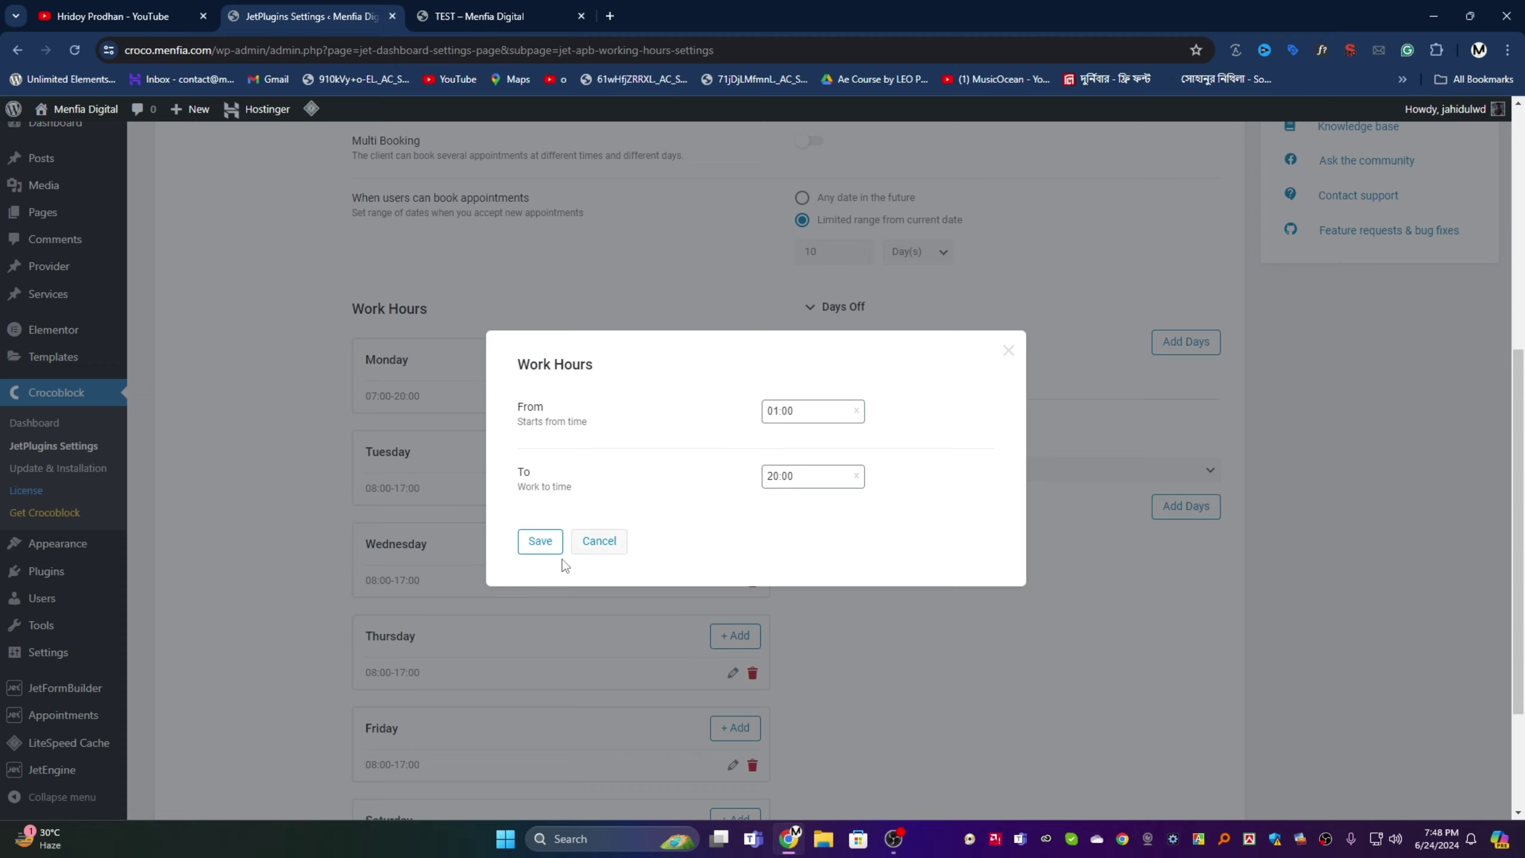
click(540, 542)
- Reload the TEST page, choose Provider two, try the 8:00 am-8:30 am slot on 27 June 2024, and check the slots for 24 June
click(492, 16)
click(74, 50)
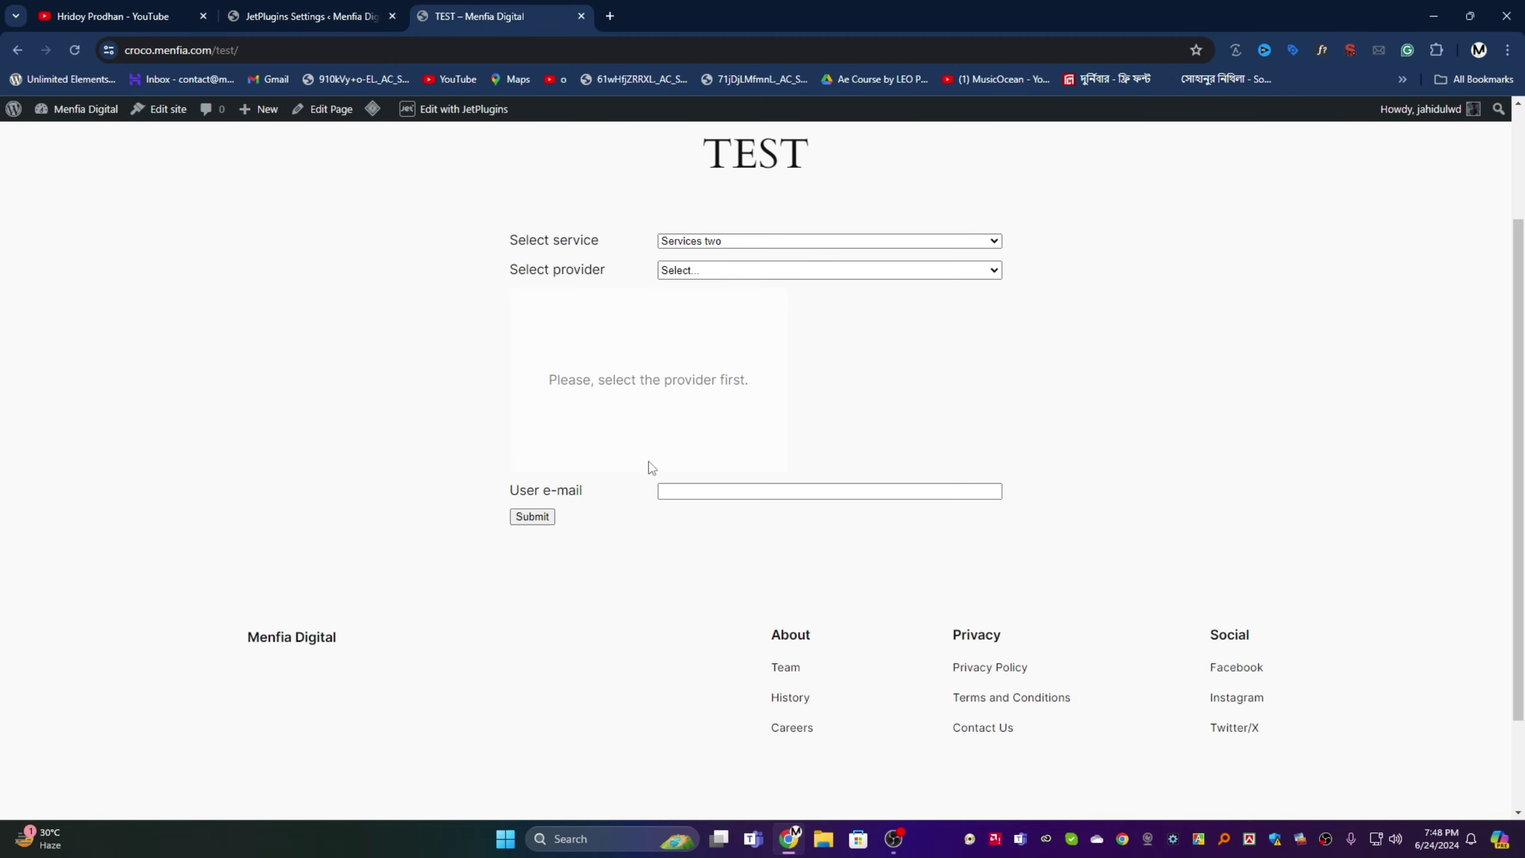
click(696, 270)
click(696, 298)
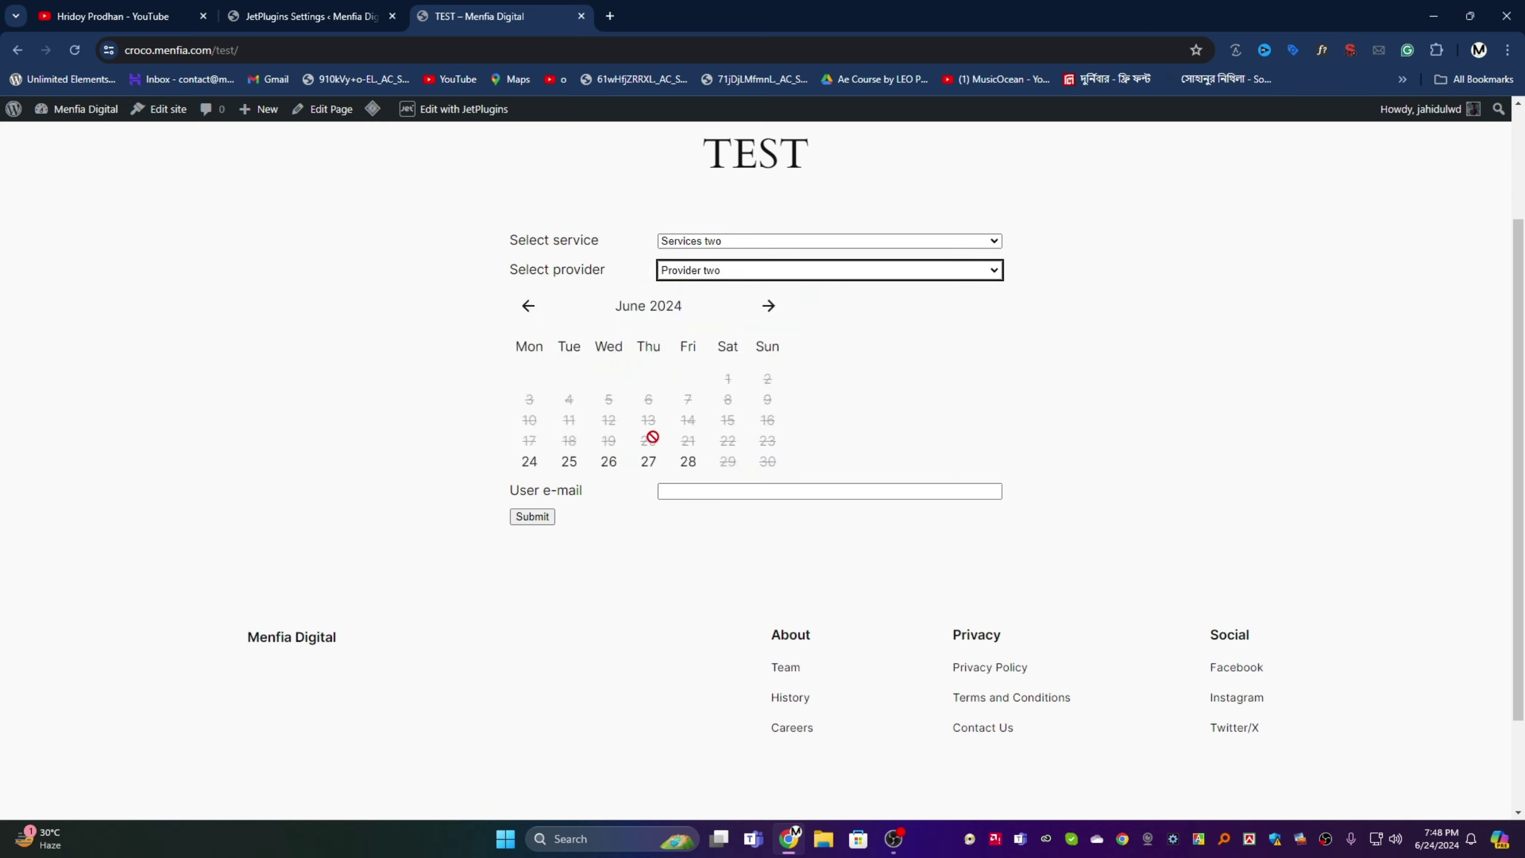
click(649, 462)
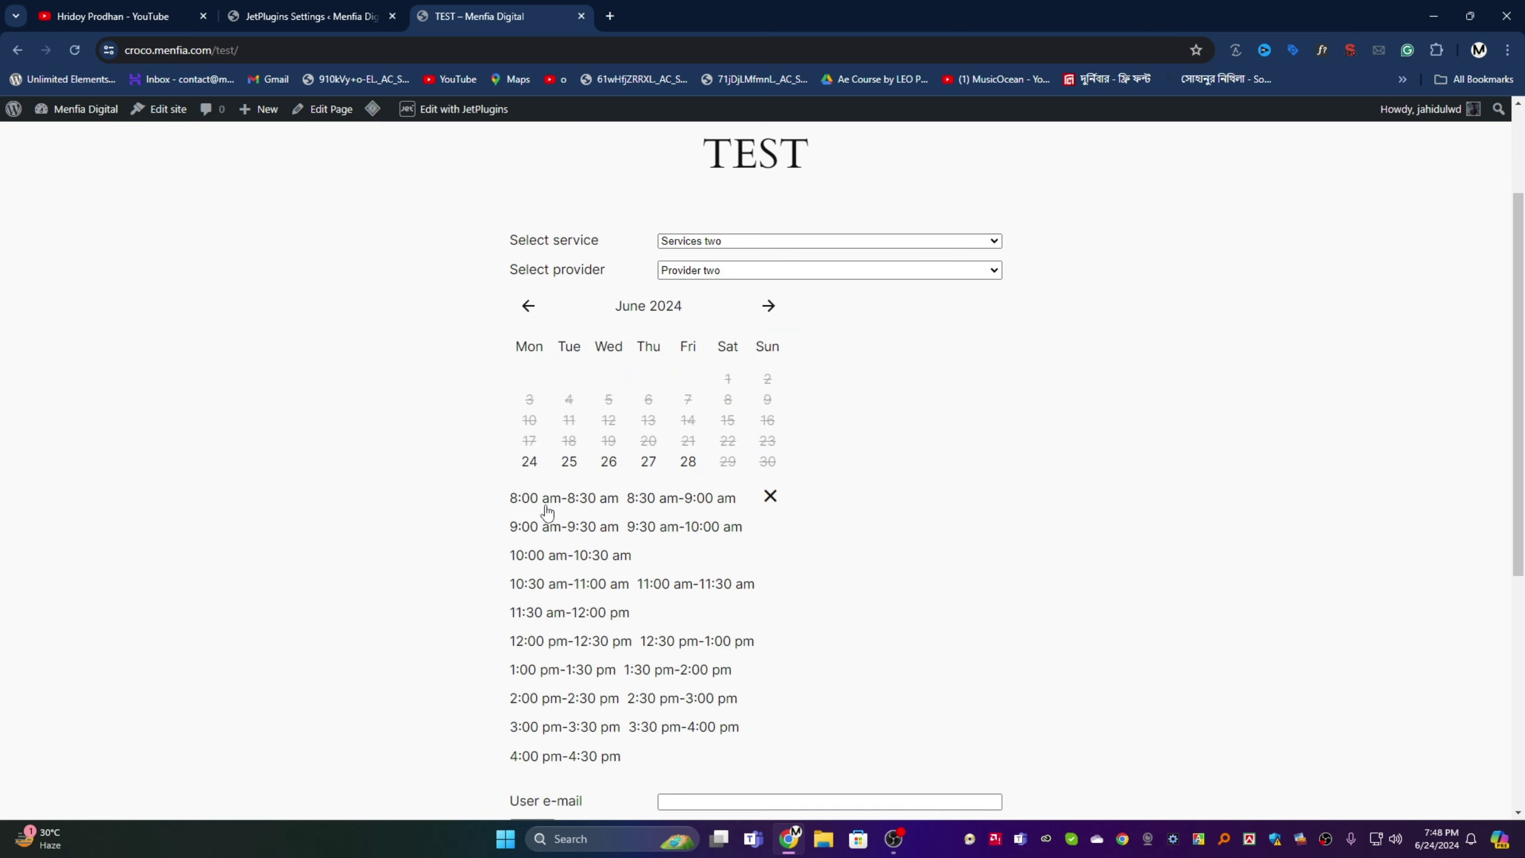
click(546, 510)
scroll(528, 432, down, 1)
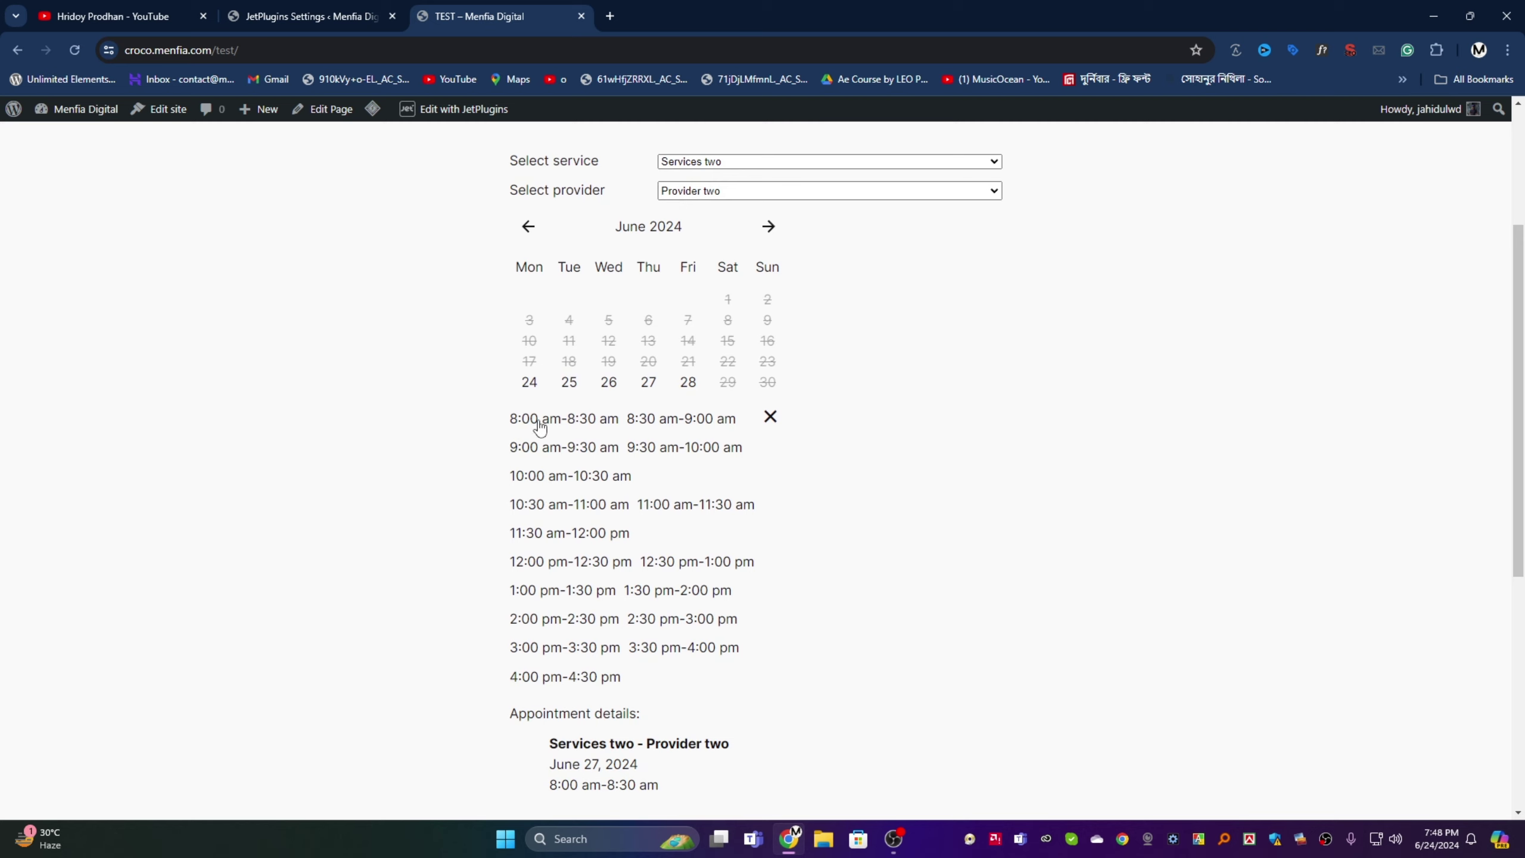
scroll(540, 428, down, 1)
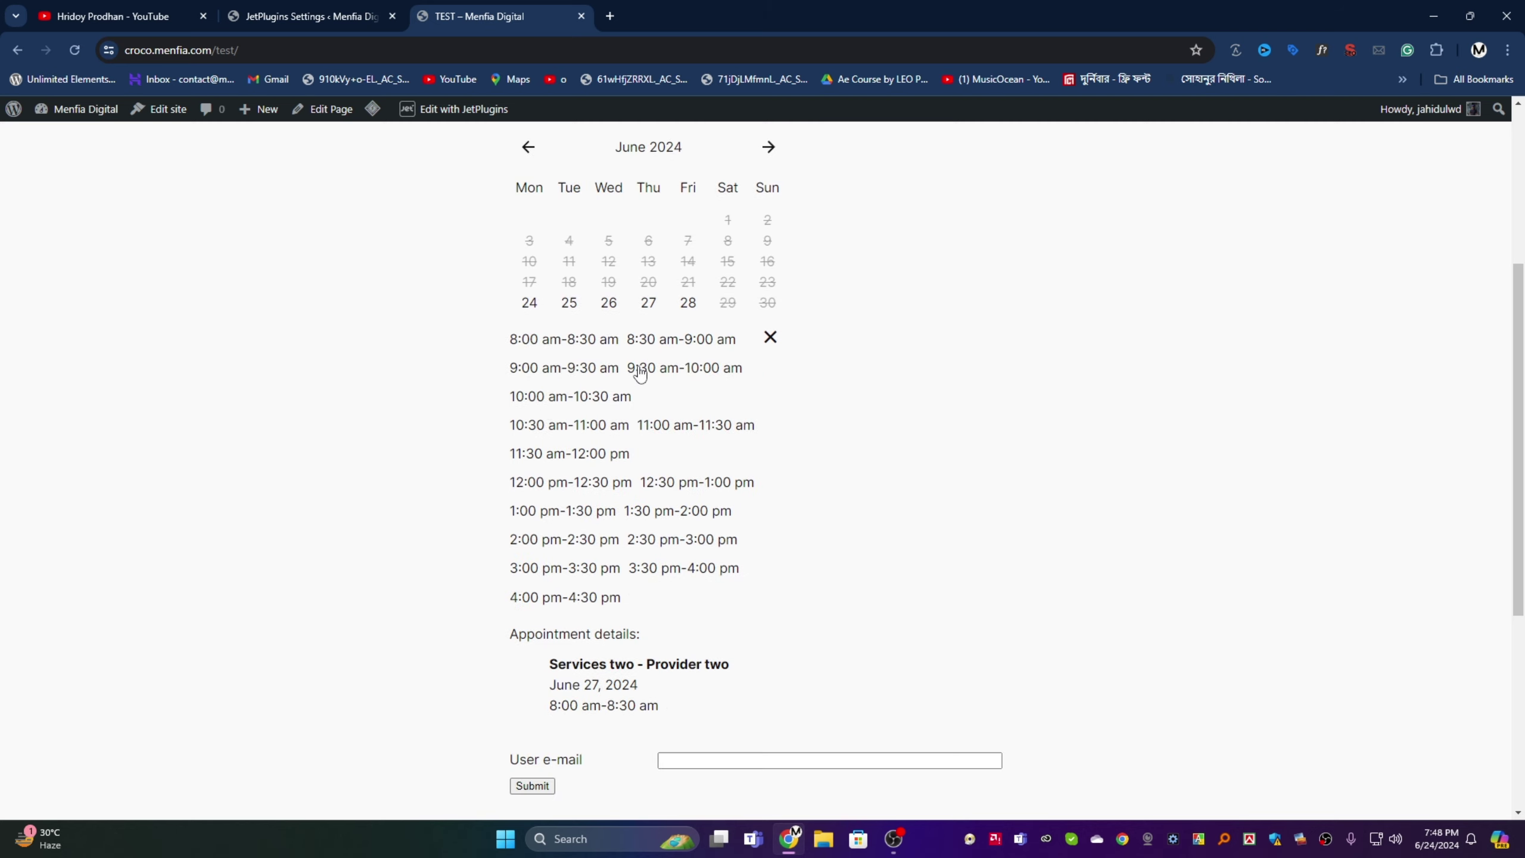
click(536, 305)
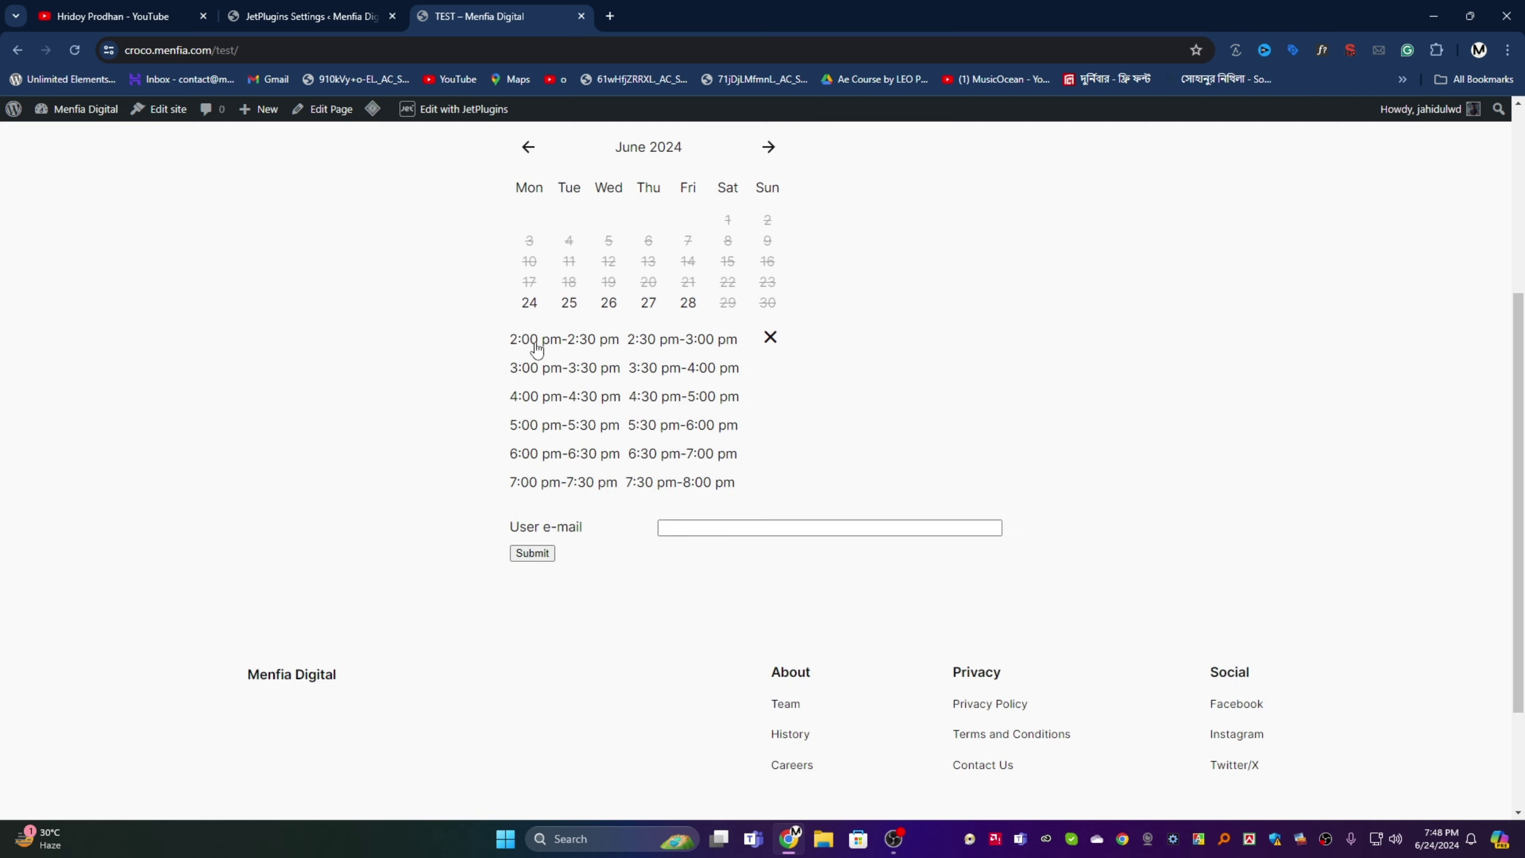
- In the working hours settings, add a day off with 21-06-2024 as both start and end date, and save it
click(303, 16)
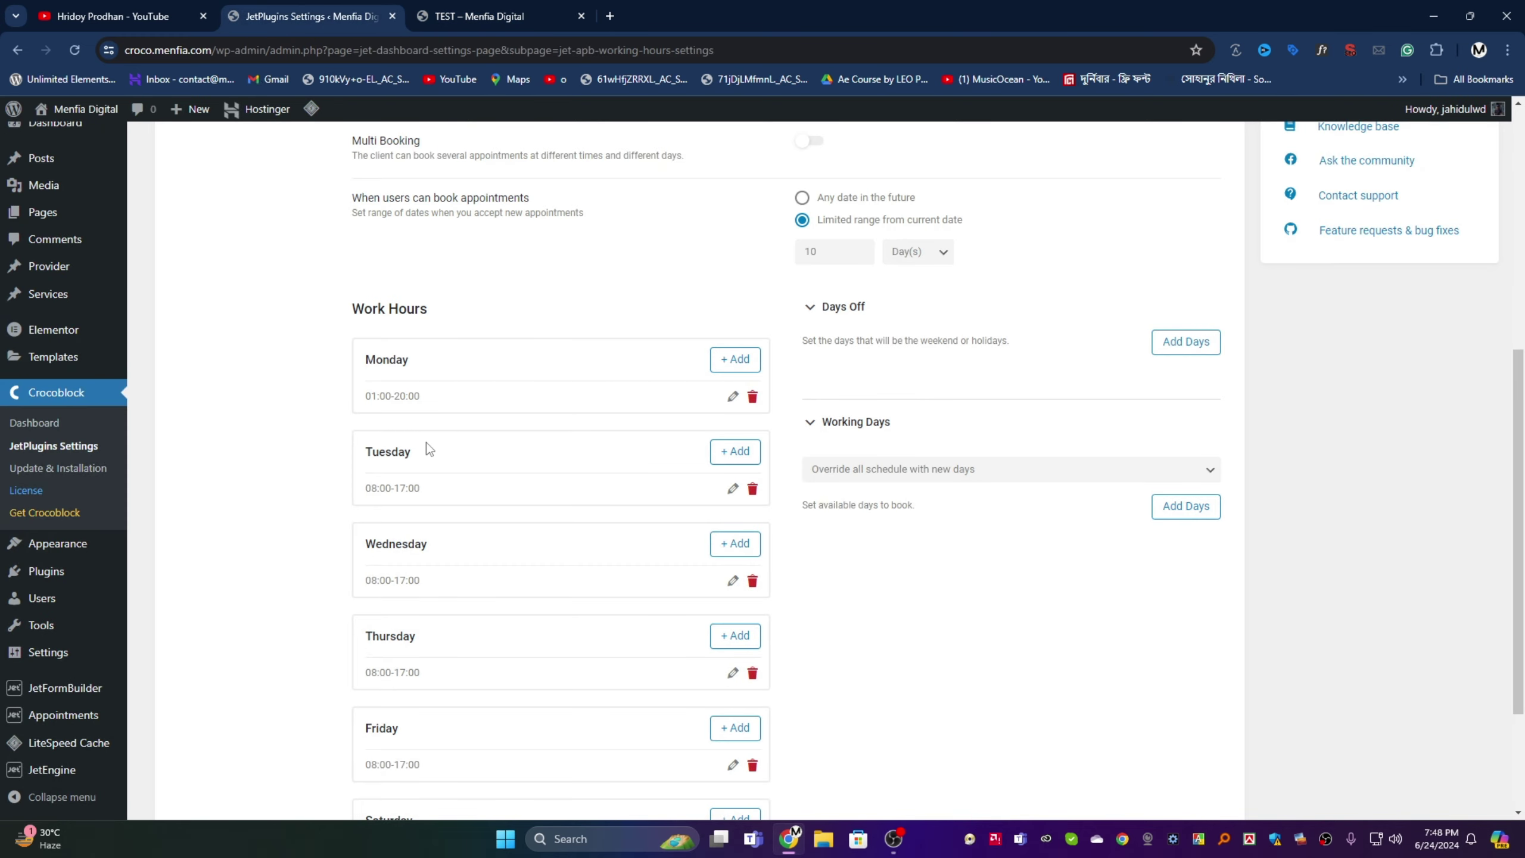
scroll(420, 390, down, 3)
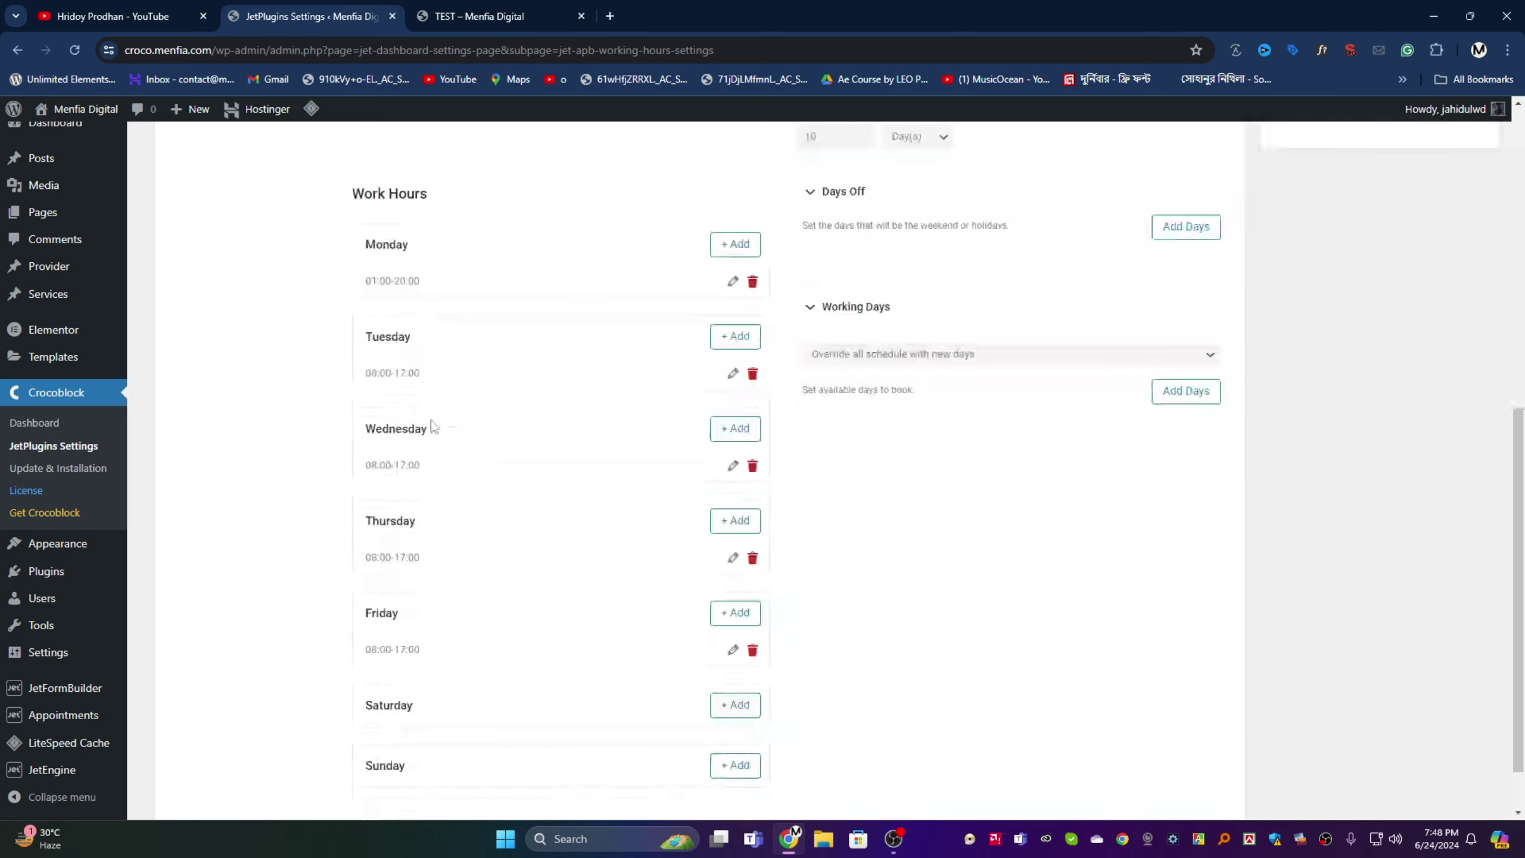
scroll(453, 535, up, 6)
scroll(888, 544, down, 1)
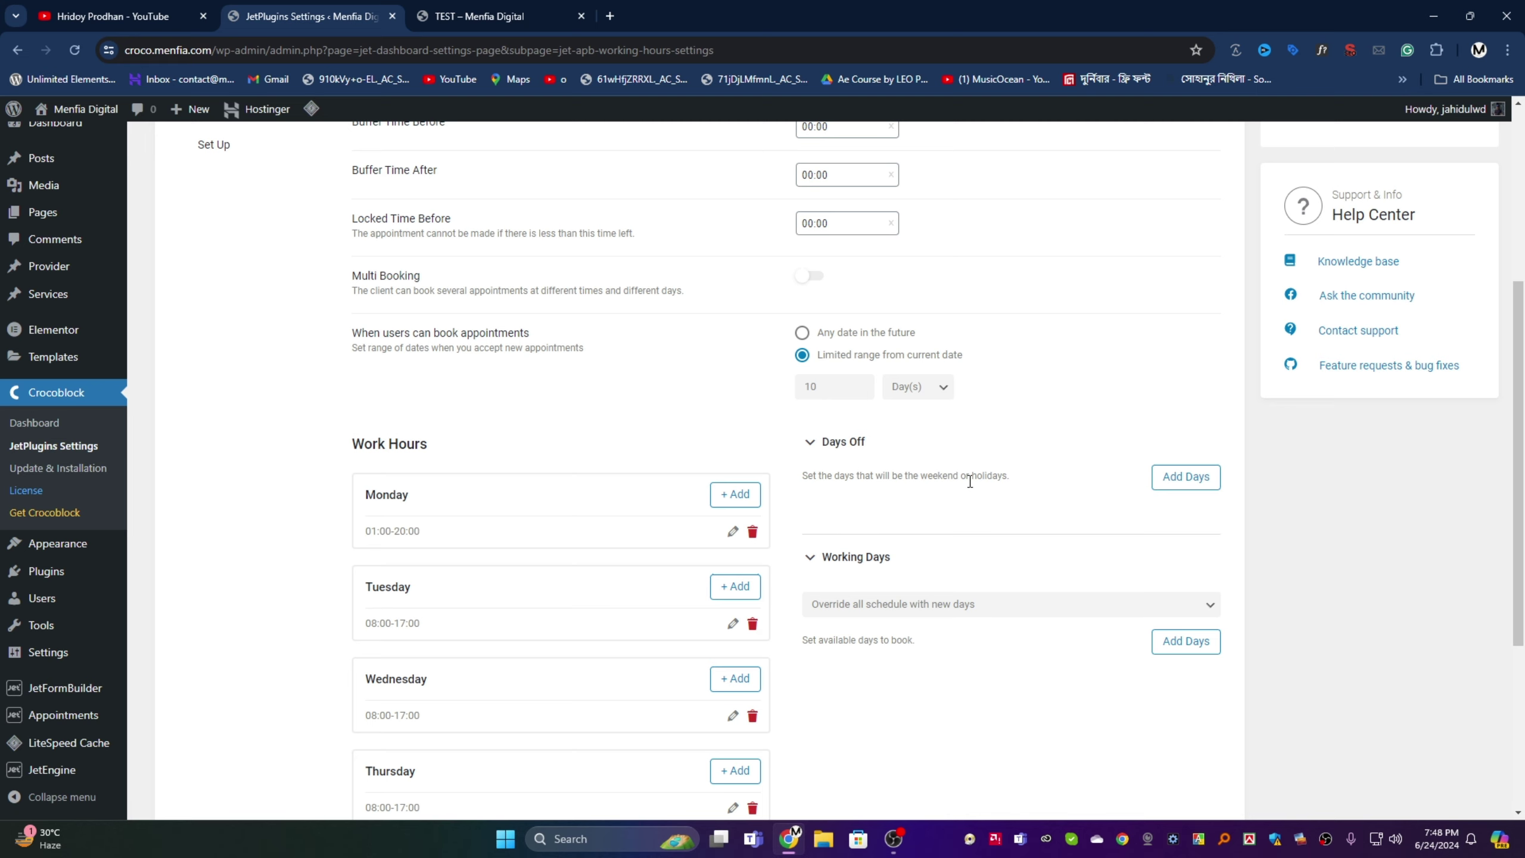
click(1165, 483)
click(783, 382)
click(804, 445)
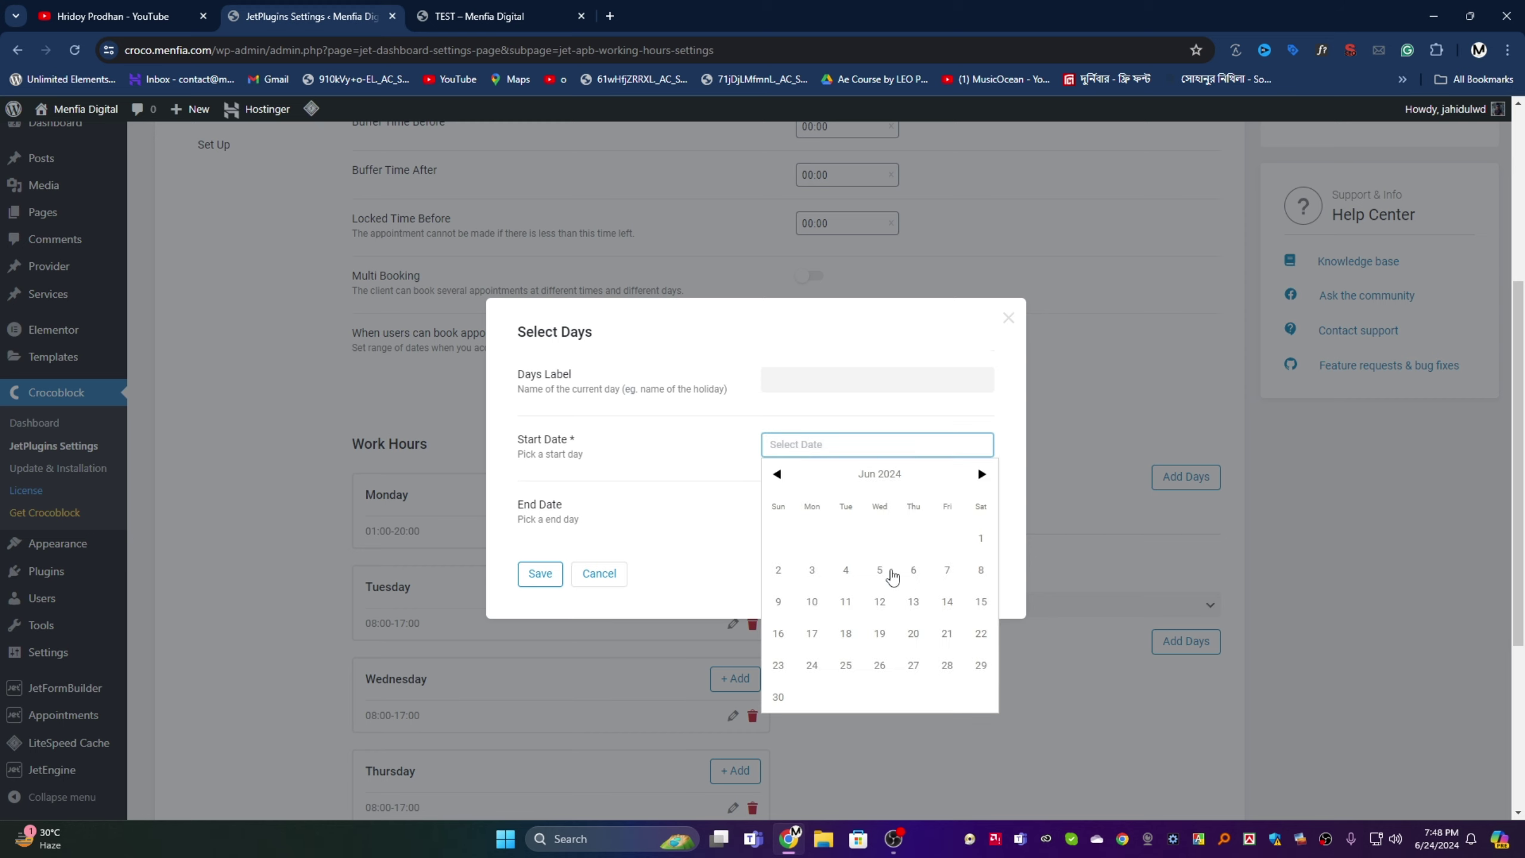
click(945, 631)
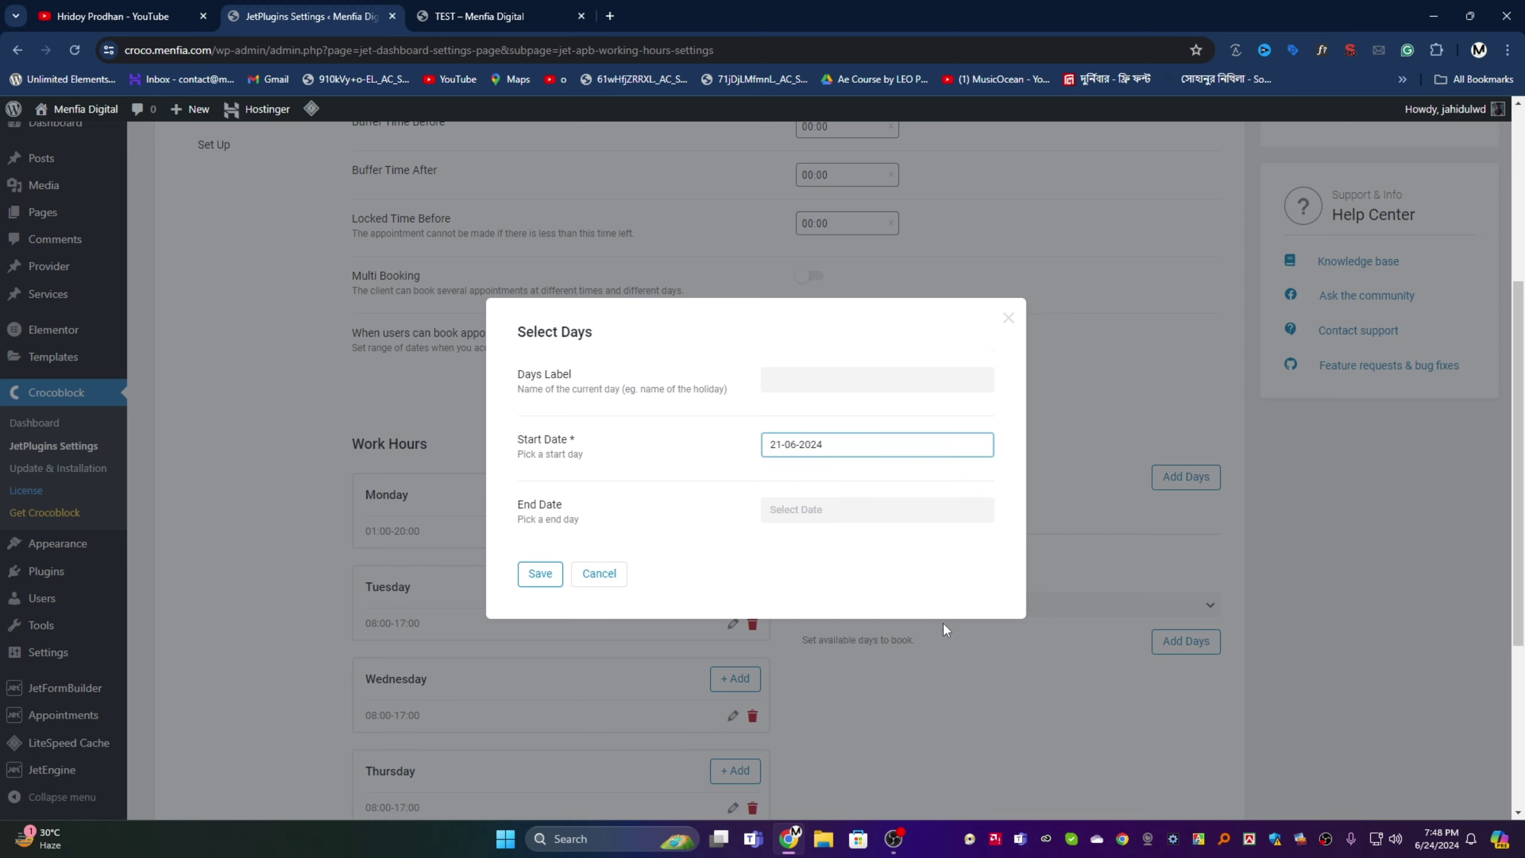
click(836, 509)
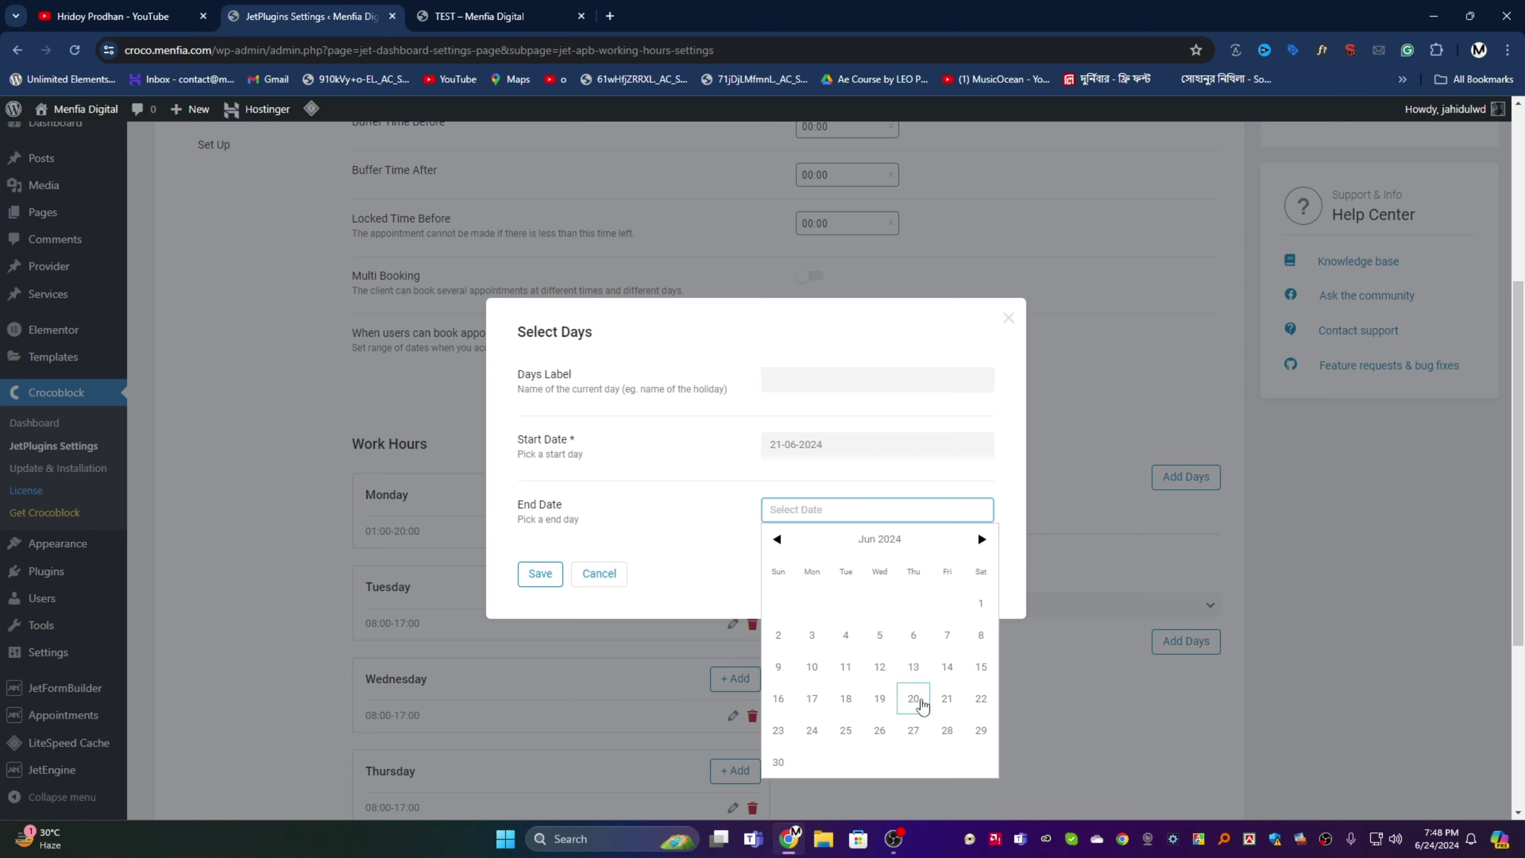
click(948, 698)
click(552, 574)
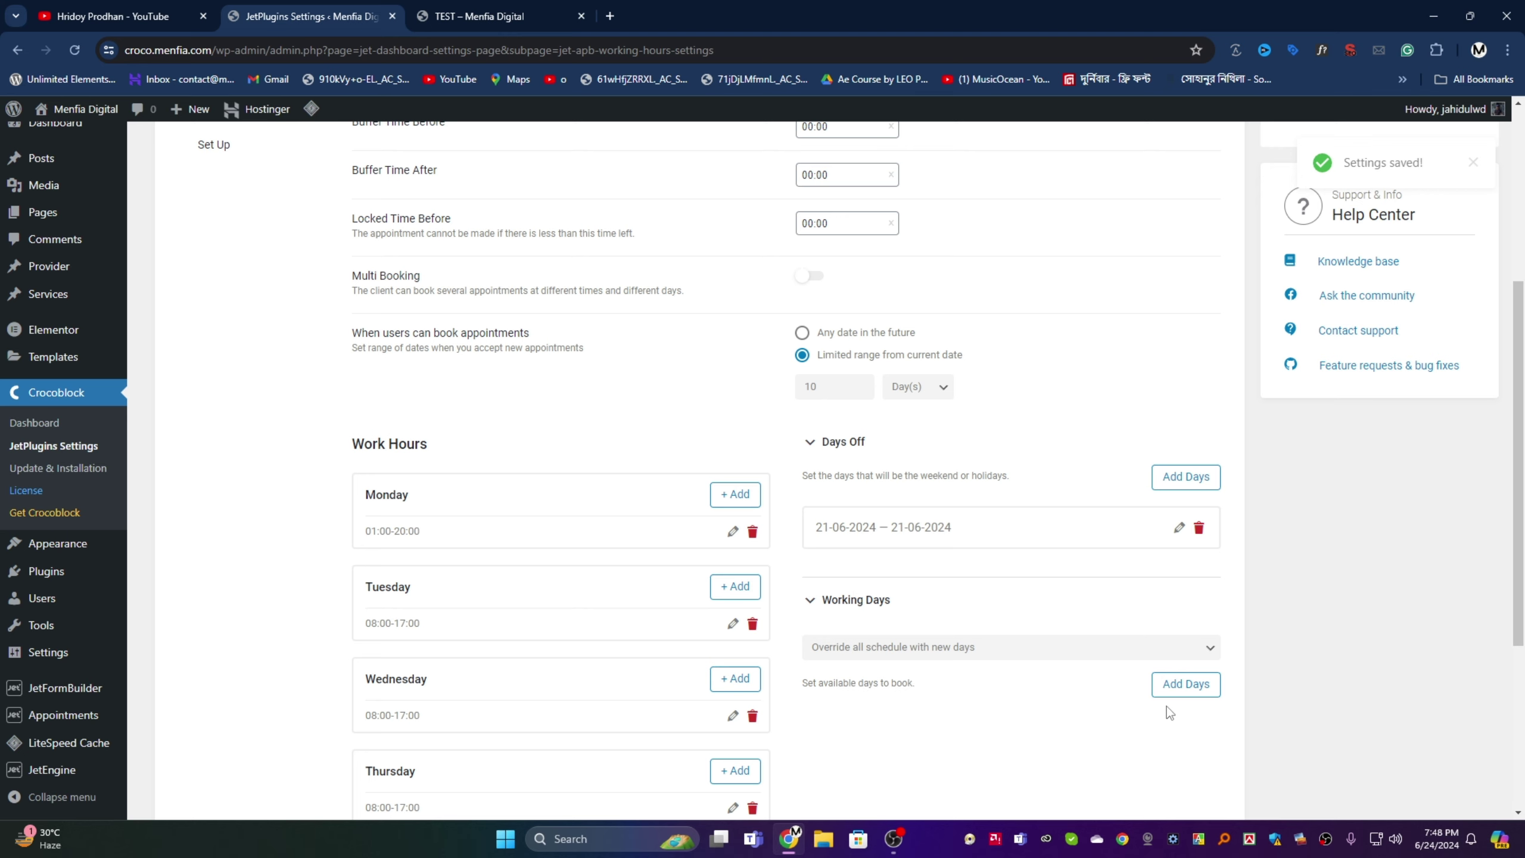
click(1188, 686)
scroll(889, 474, down, 3)
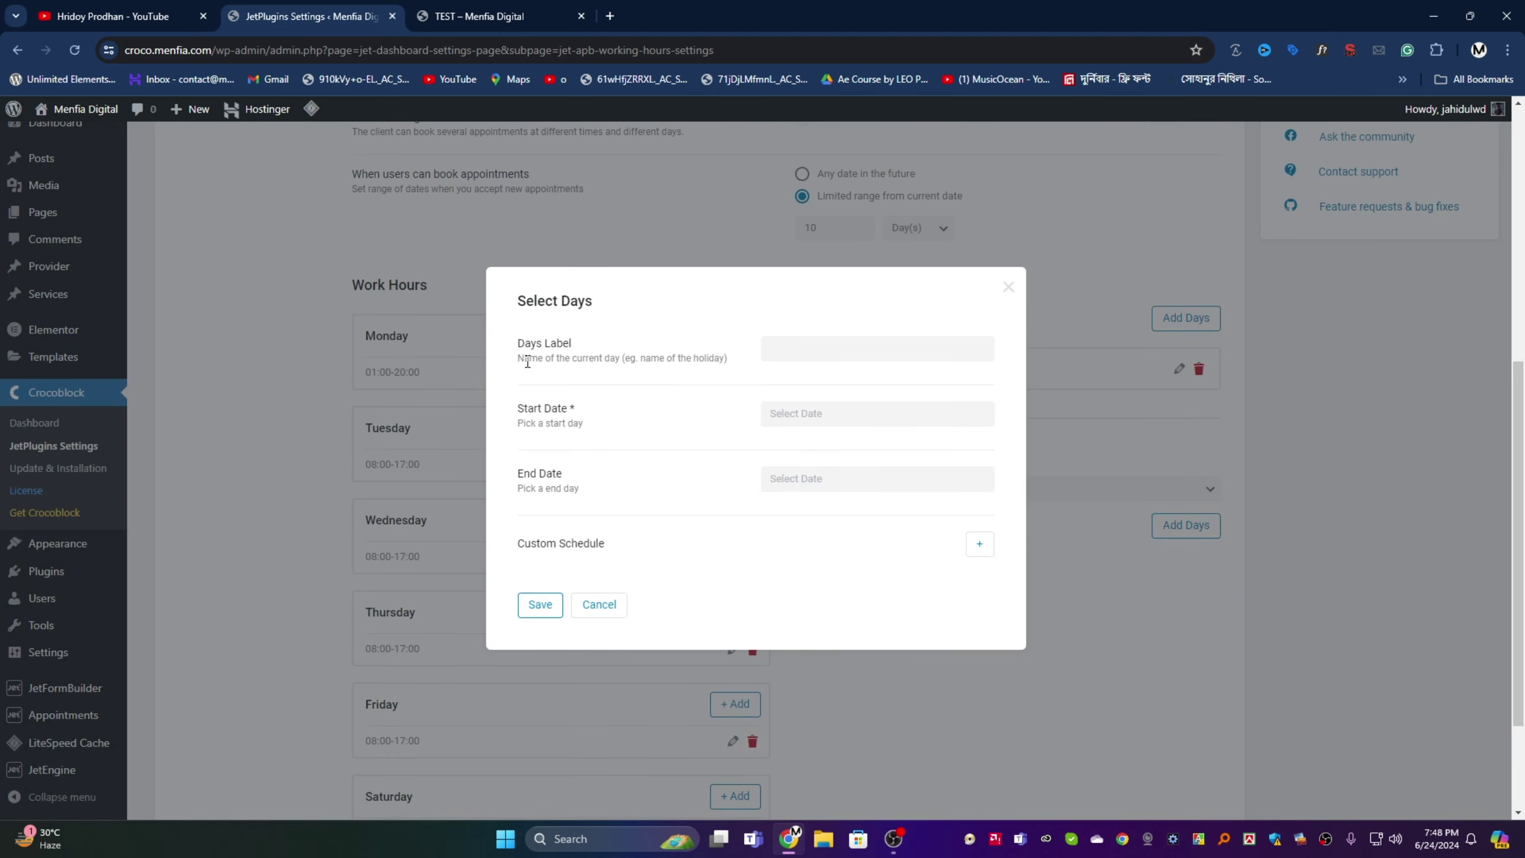
click(841, 413)
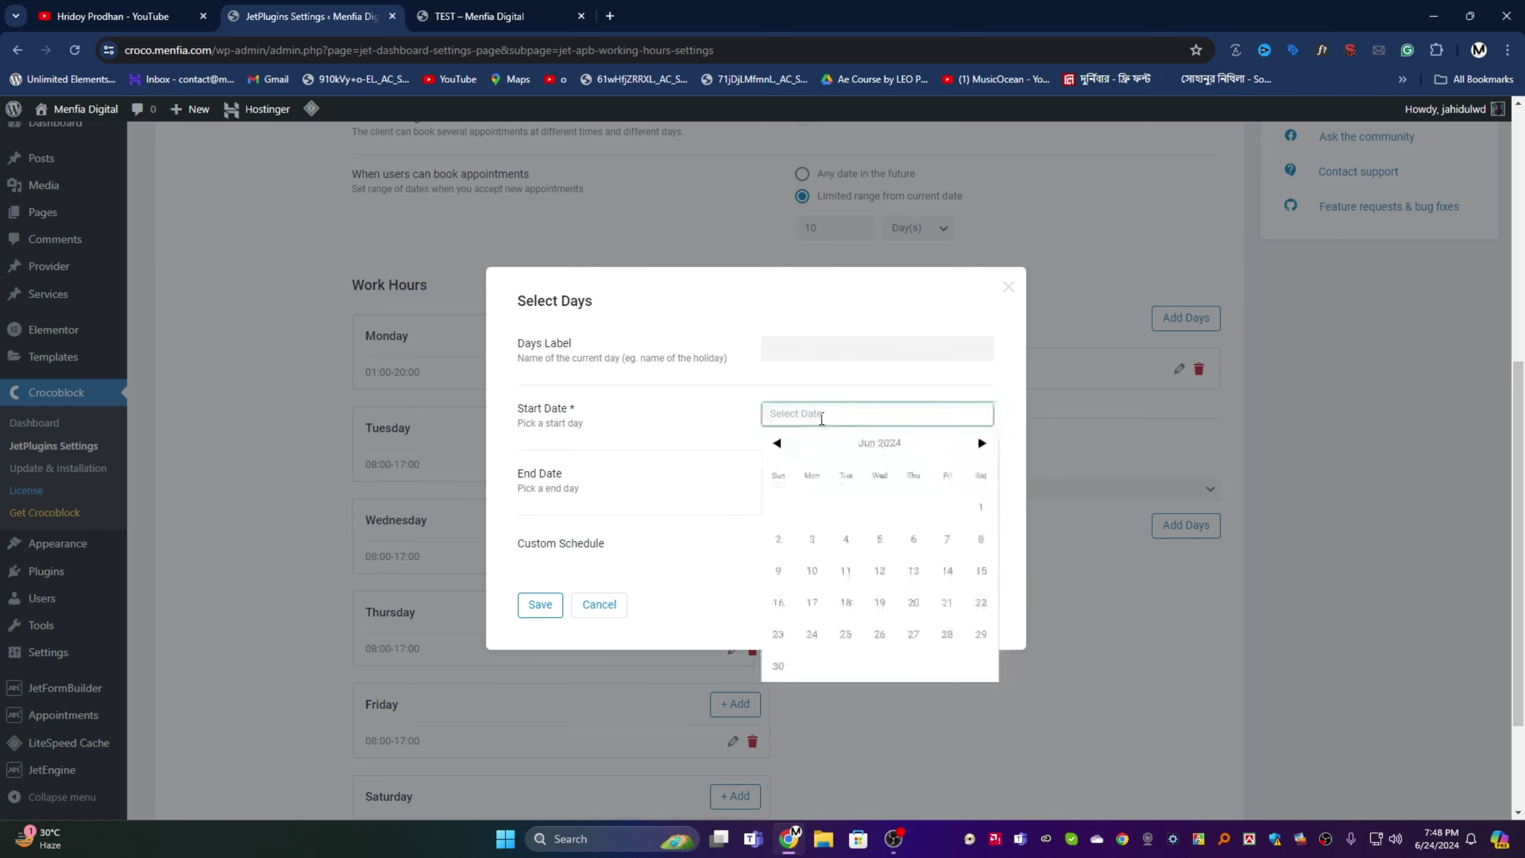
scroll(876, 601, down, 3)
click(615, 610)
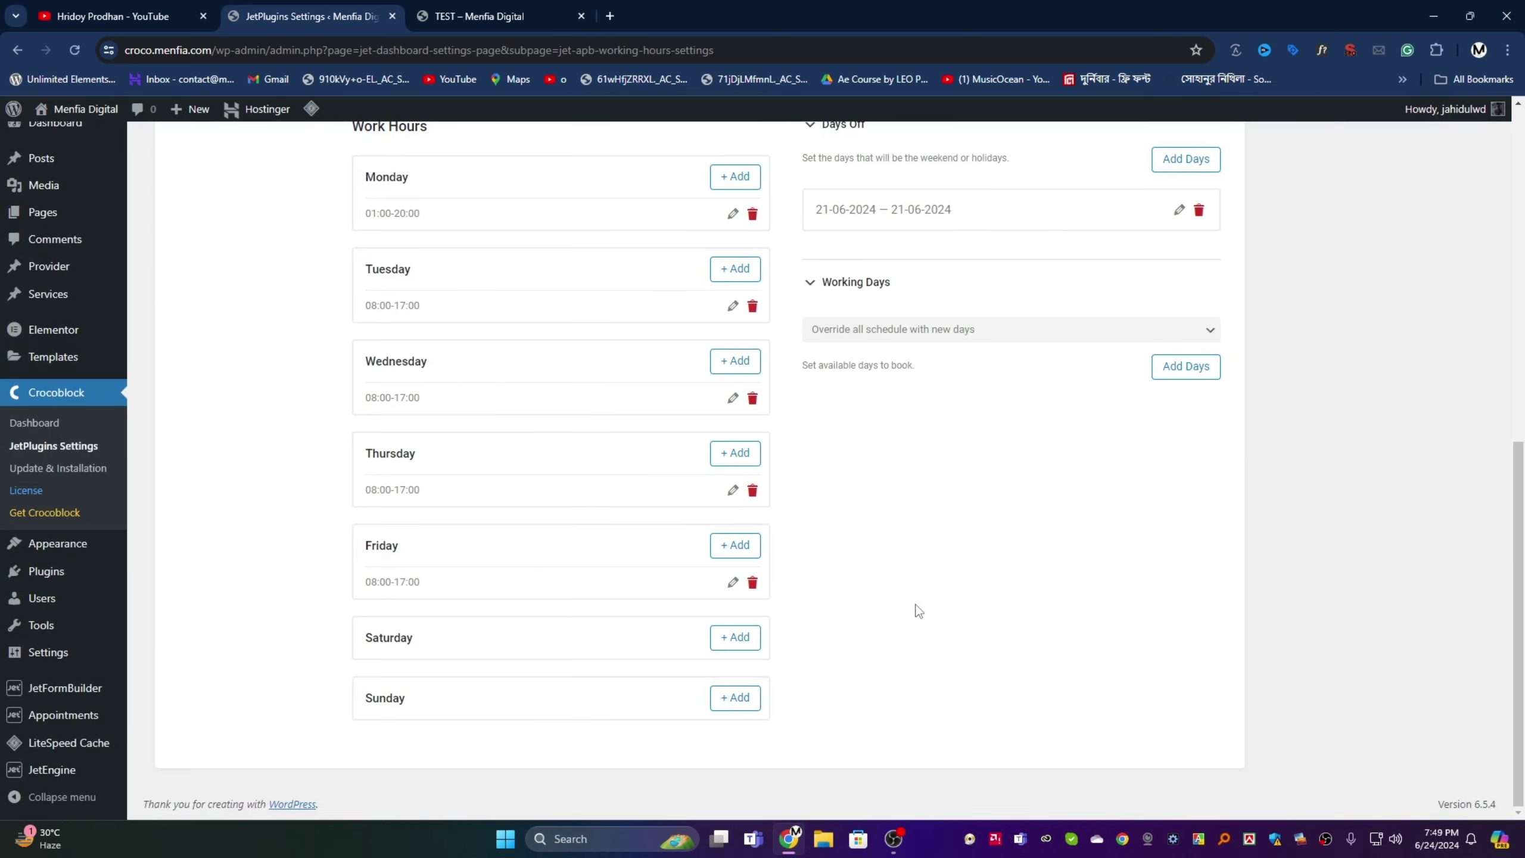
- Review the JetAppointments General Settings, Labels, Layout and Advanced settings pages
scroll(915, 606, up, 5)
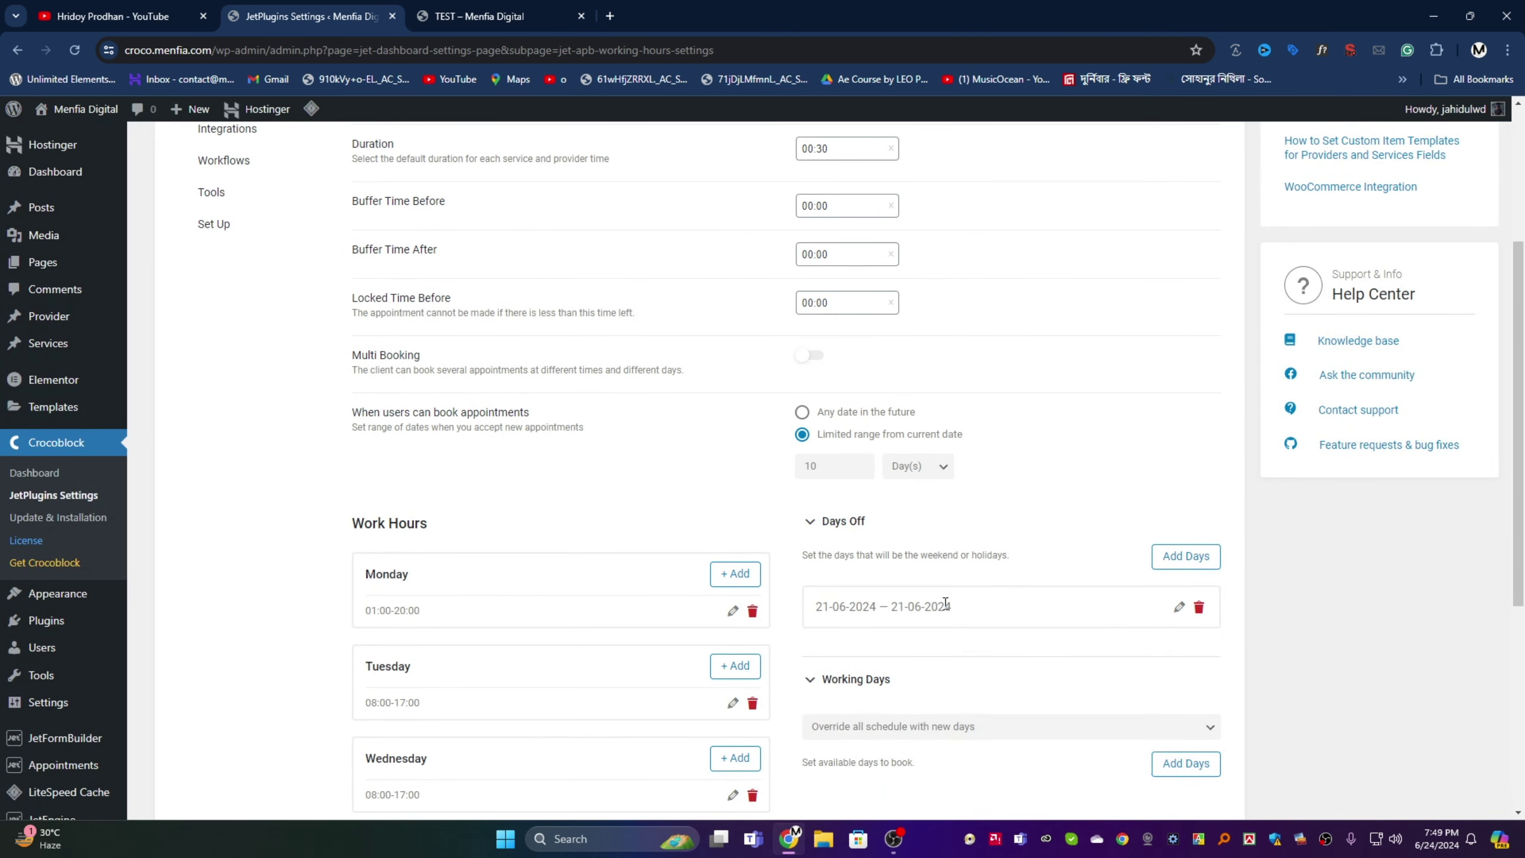
scroll(940, 602, up, 3)
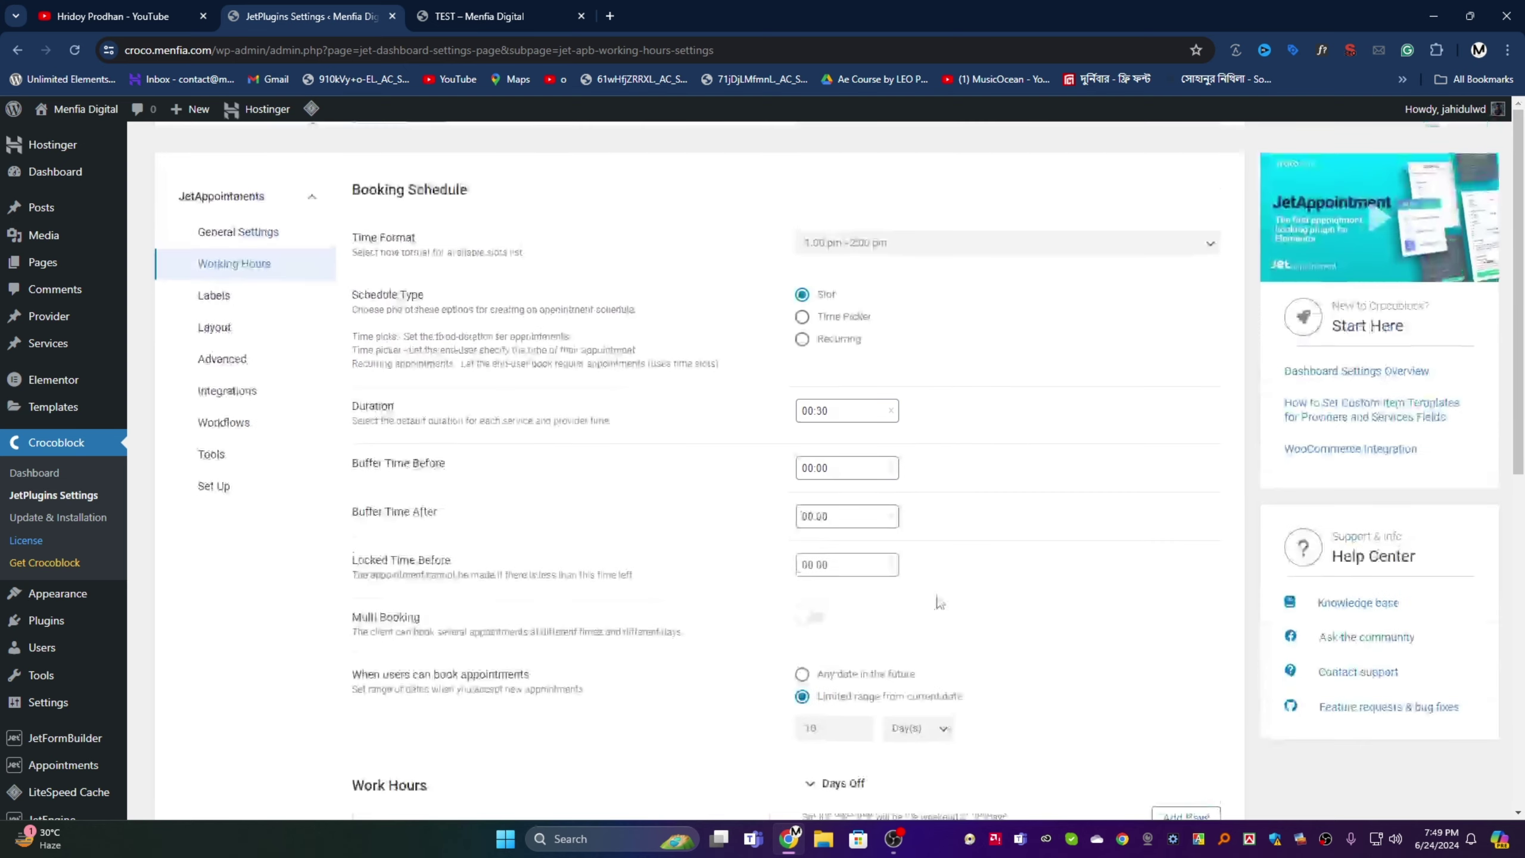
click(266, 246)
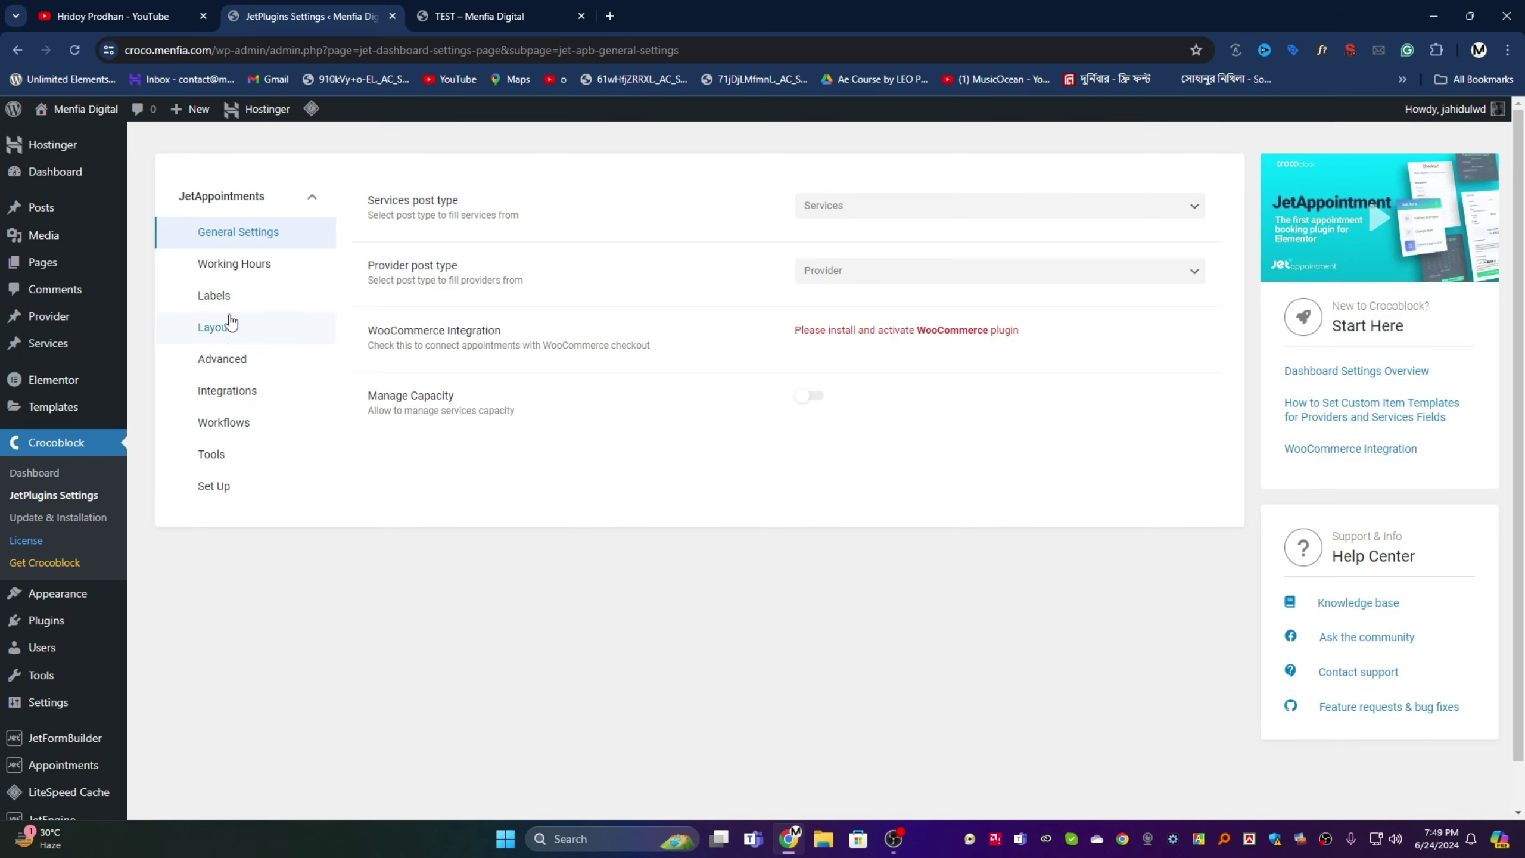
click(231, 295)
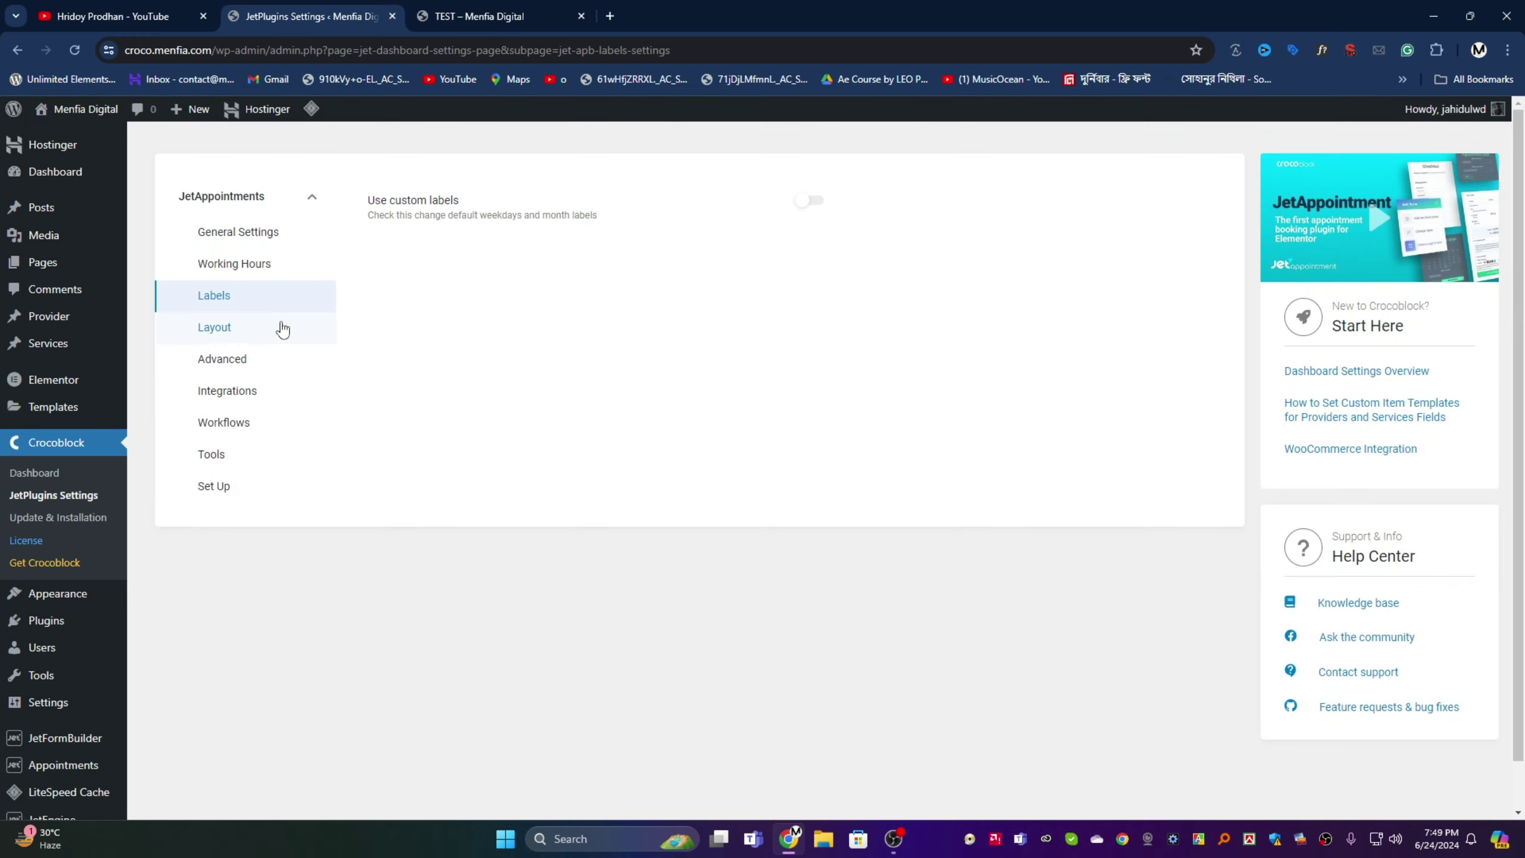
click(221, 331)
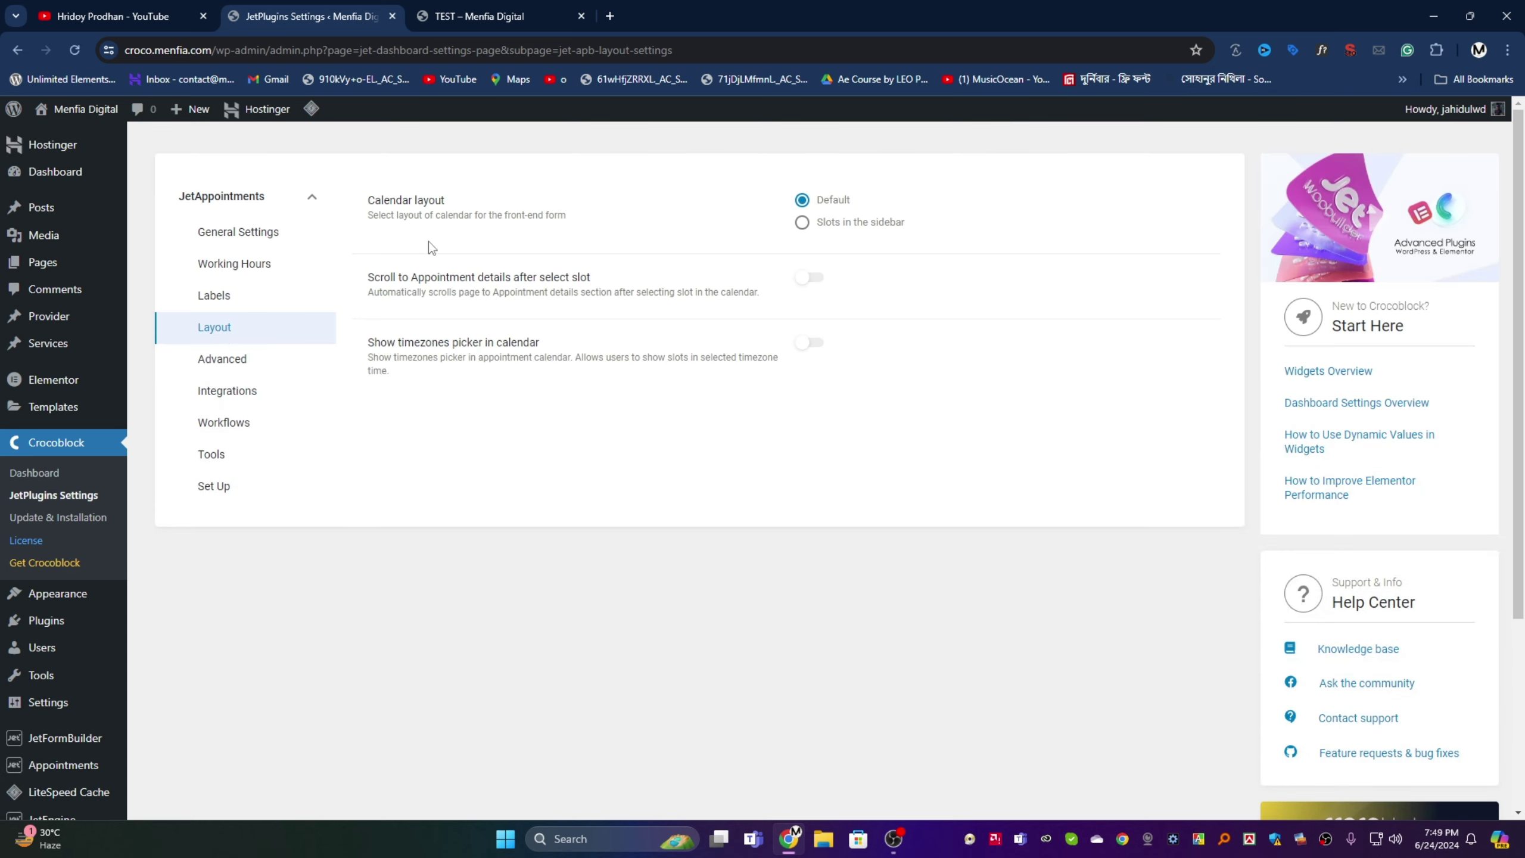
click(243, 362)
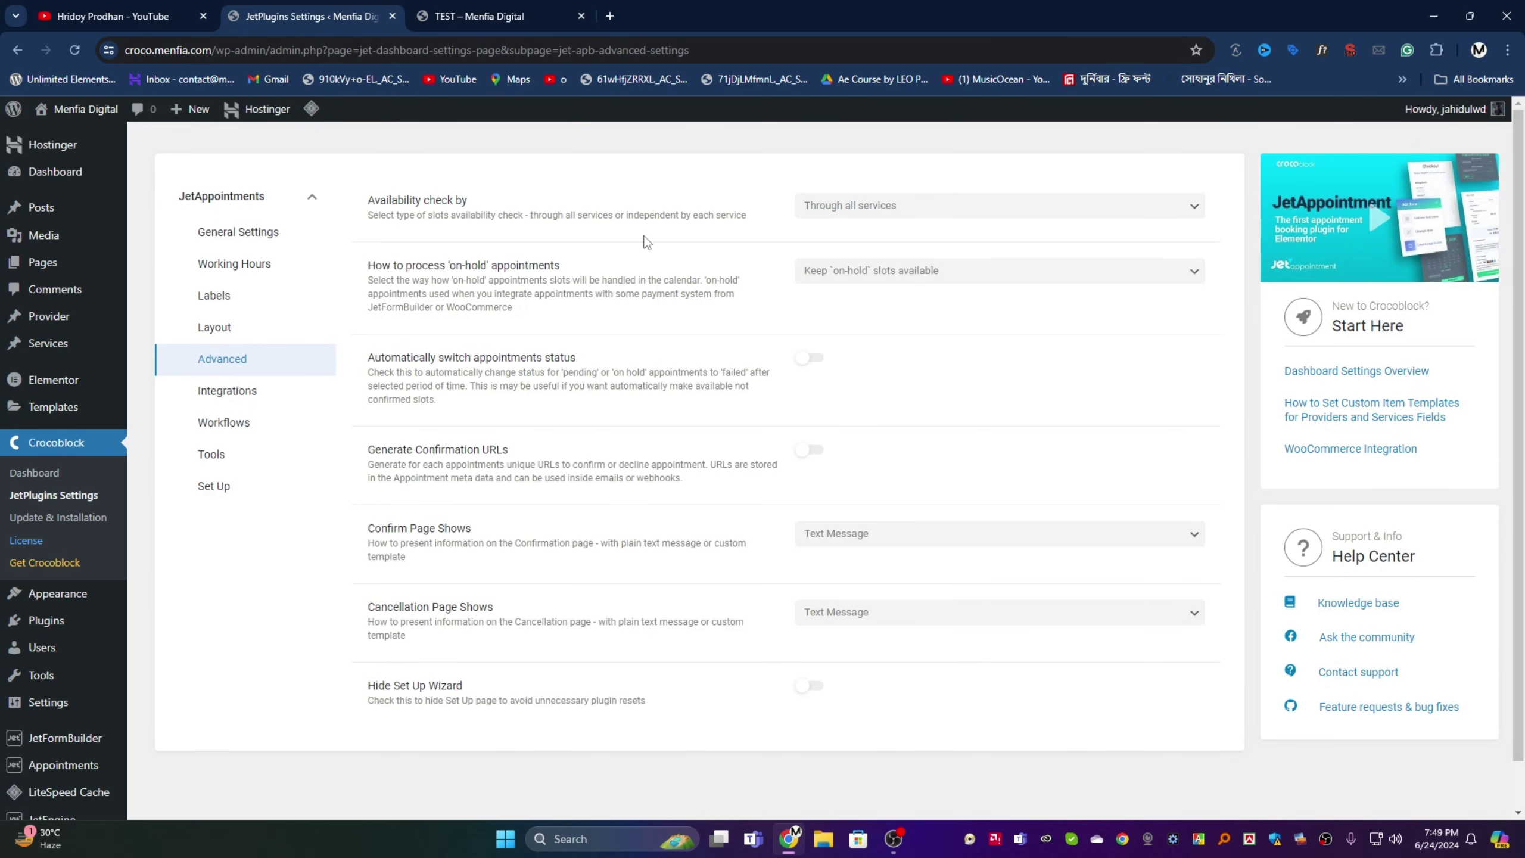
- Examine the choices for how slot availability is checked and pick Through all services
click(871, 209)
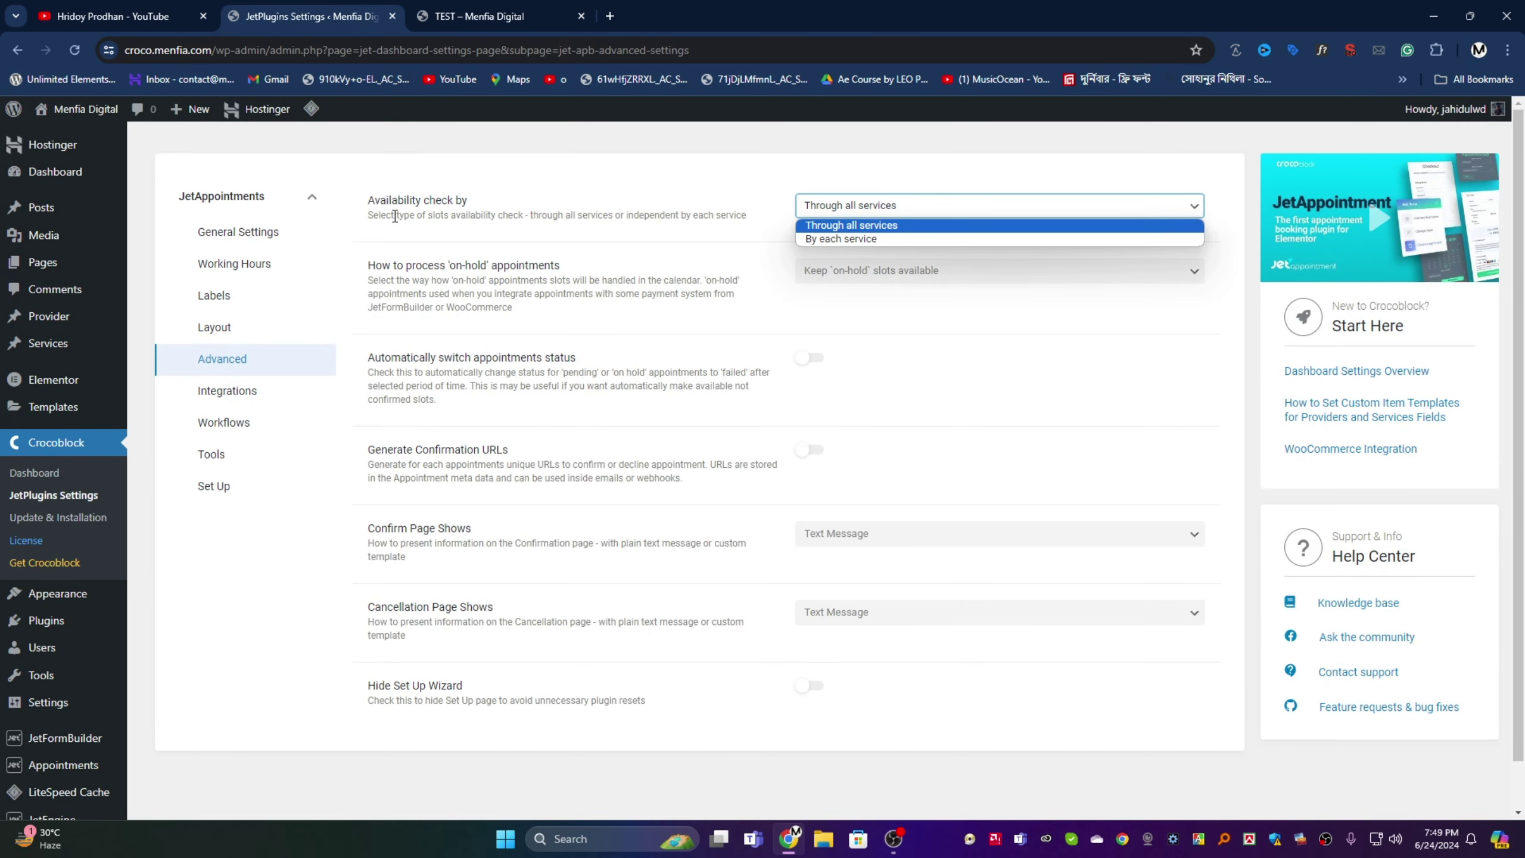
click(546, 219)
click(873, 214)
click(874, 223)
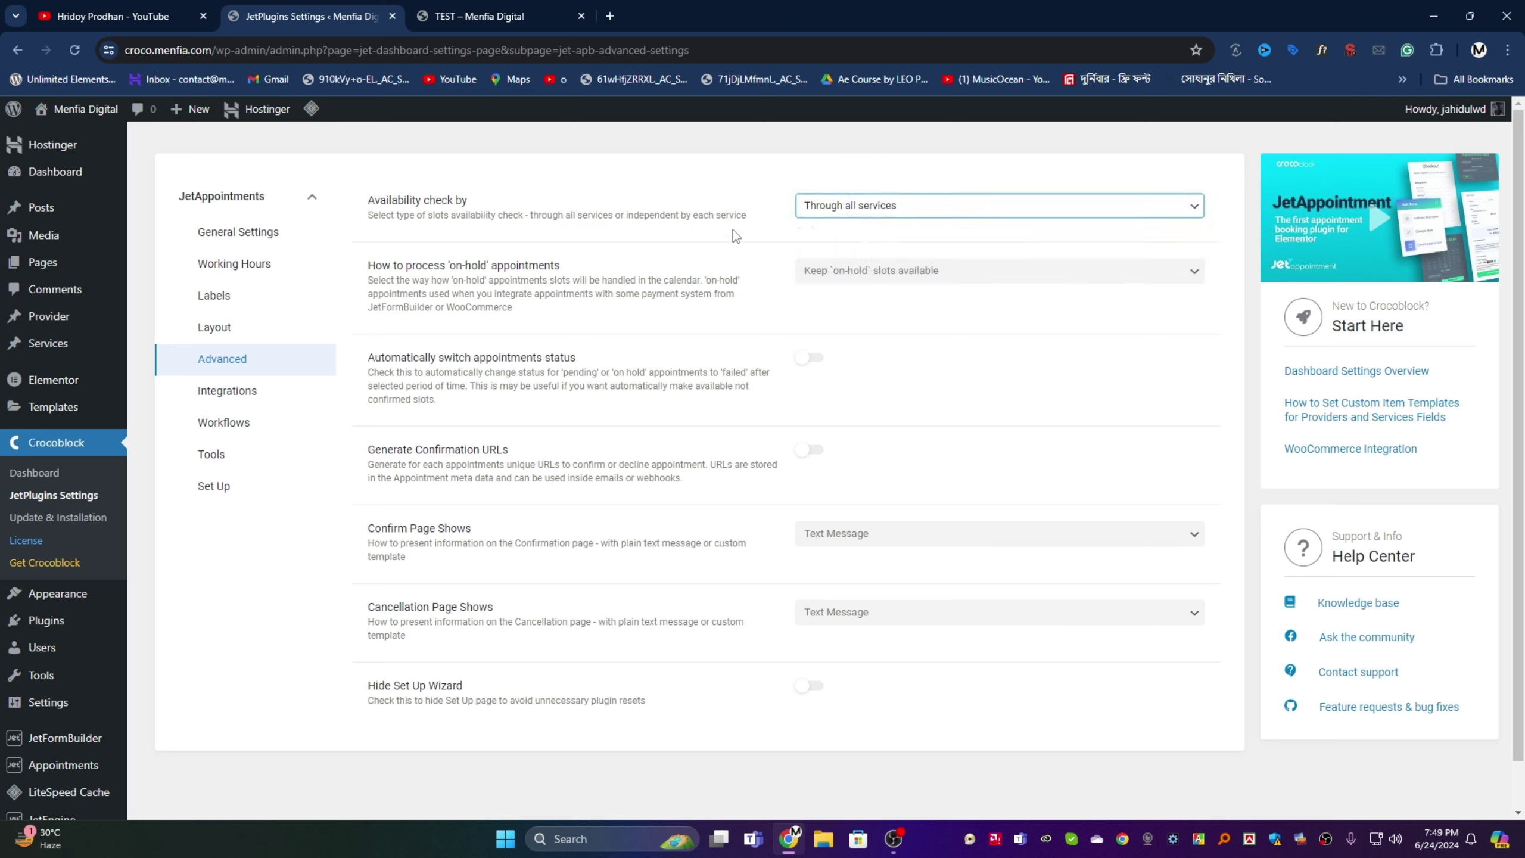
- Try By each service for the availability check, and restore Through all services
click(877, 206)
click(876, 205)
click(876, 207)
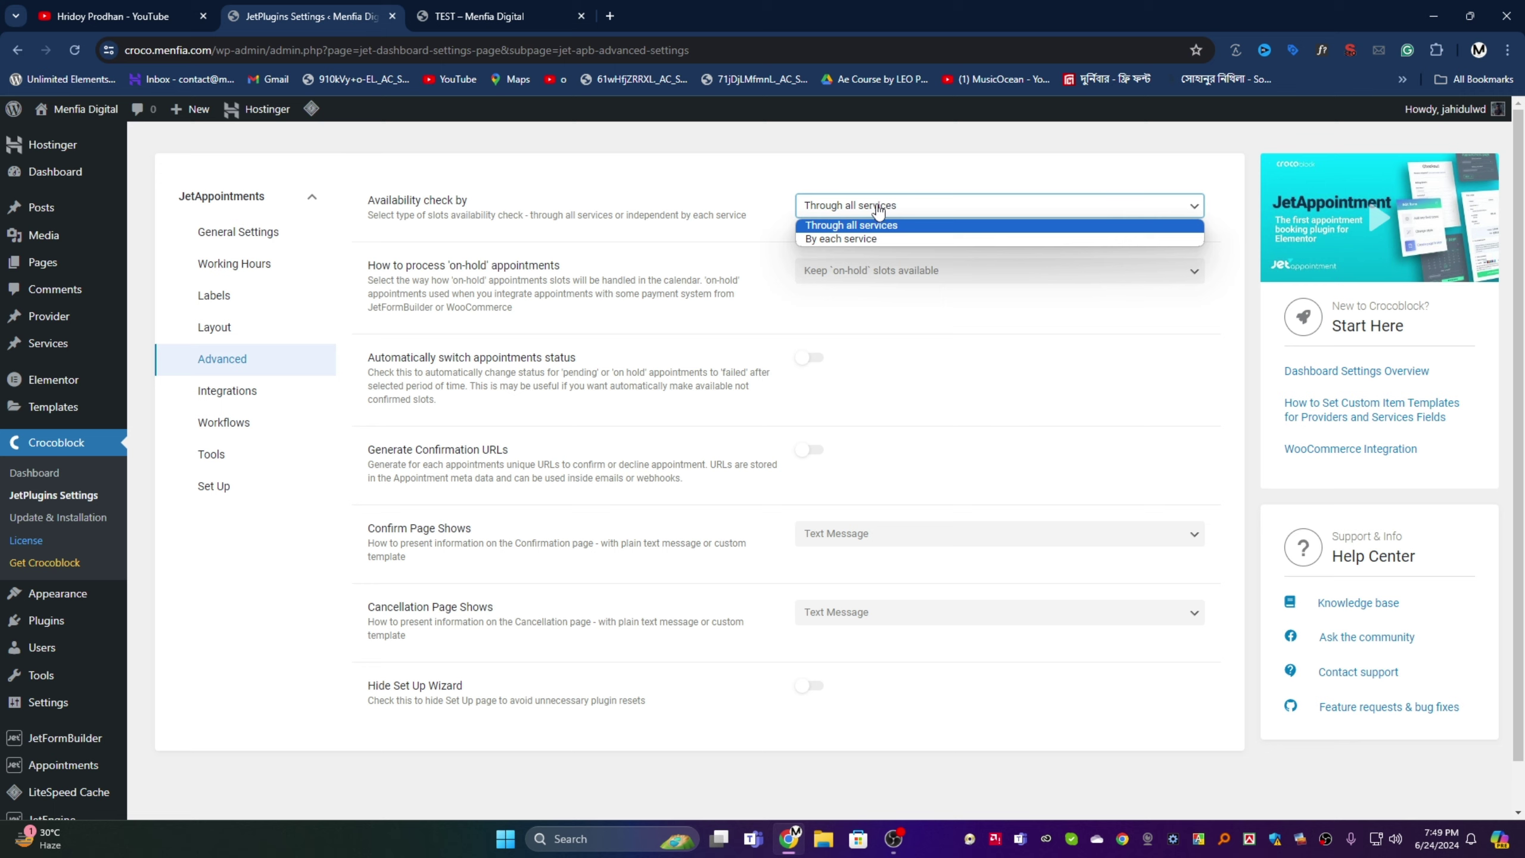
click(821, 239)
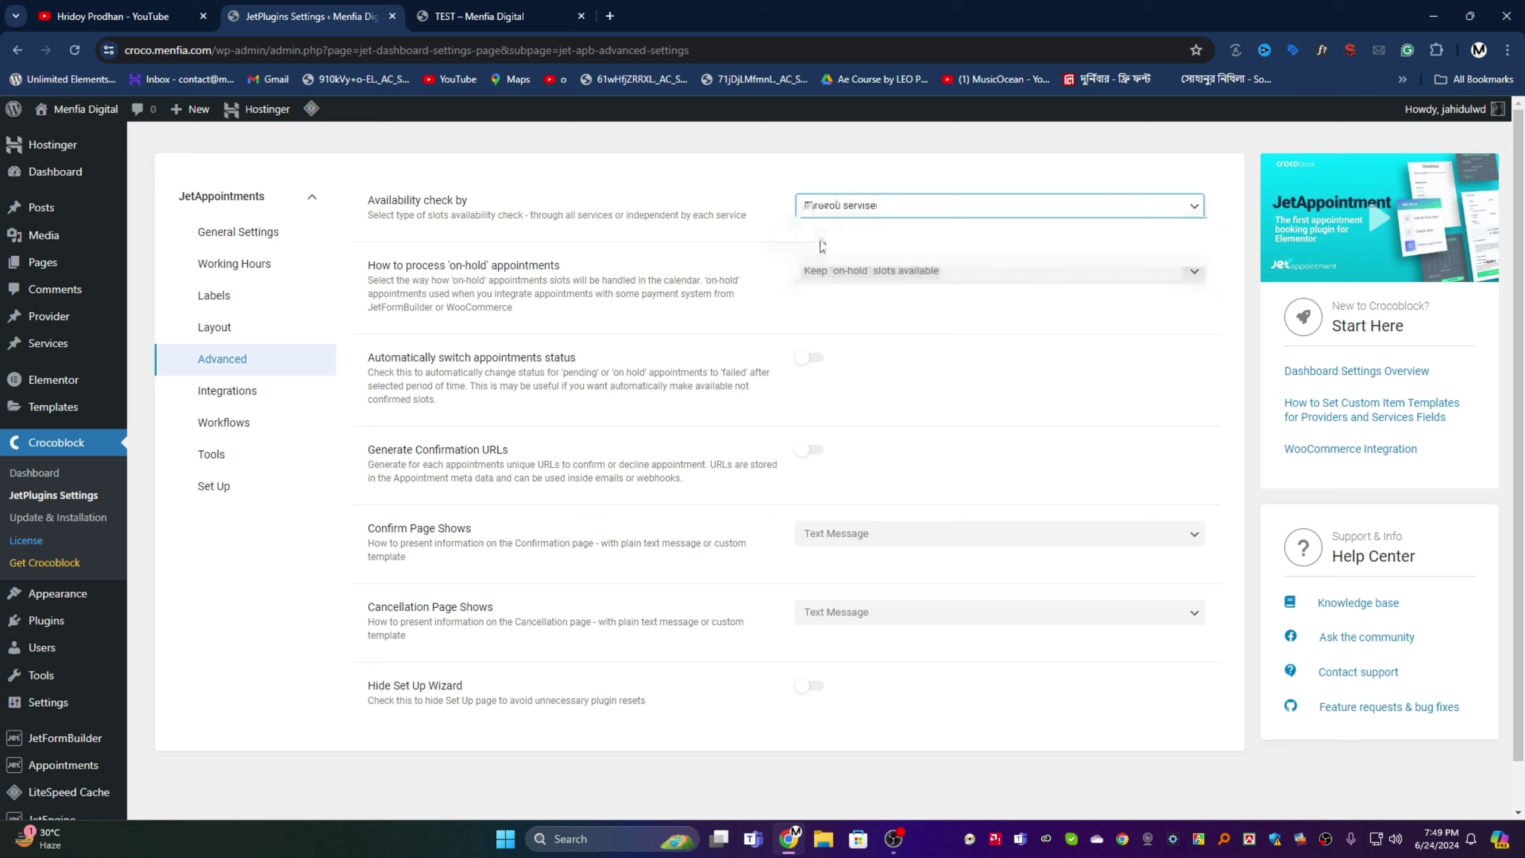
click(841, 206)
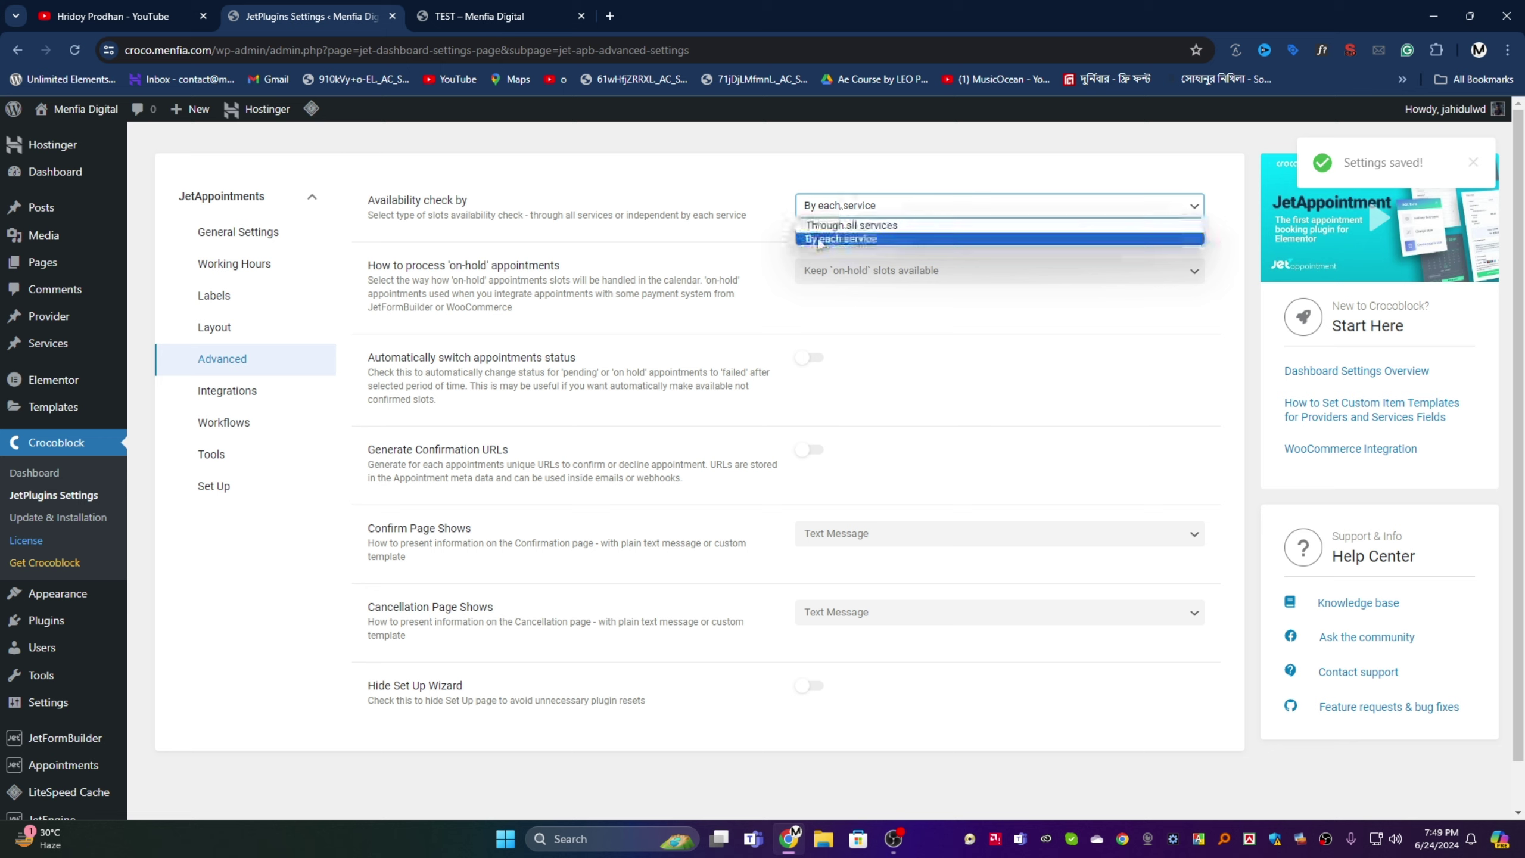
click(831, 230)
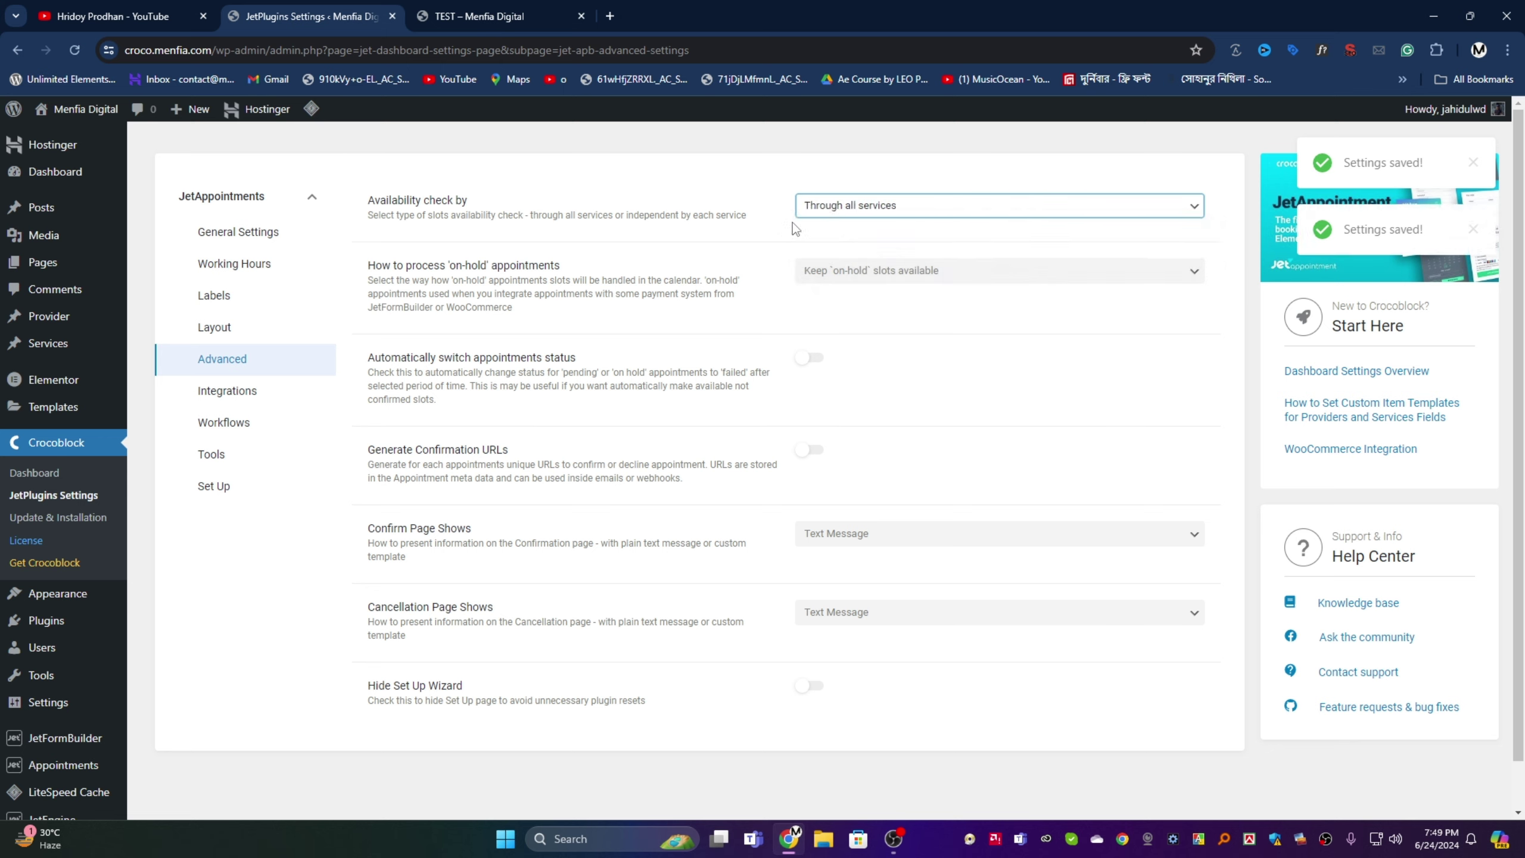
click(820, 216)
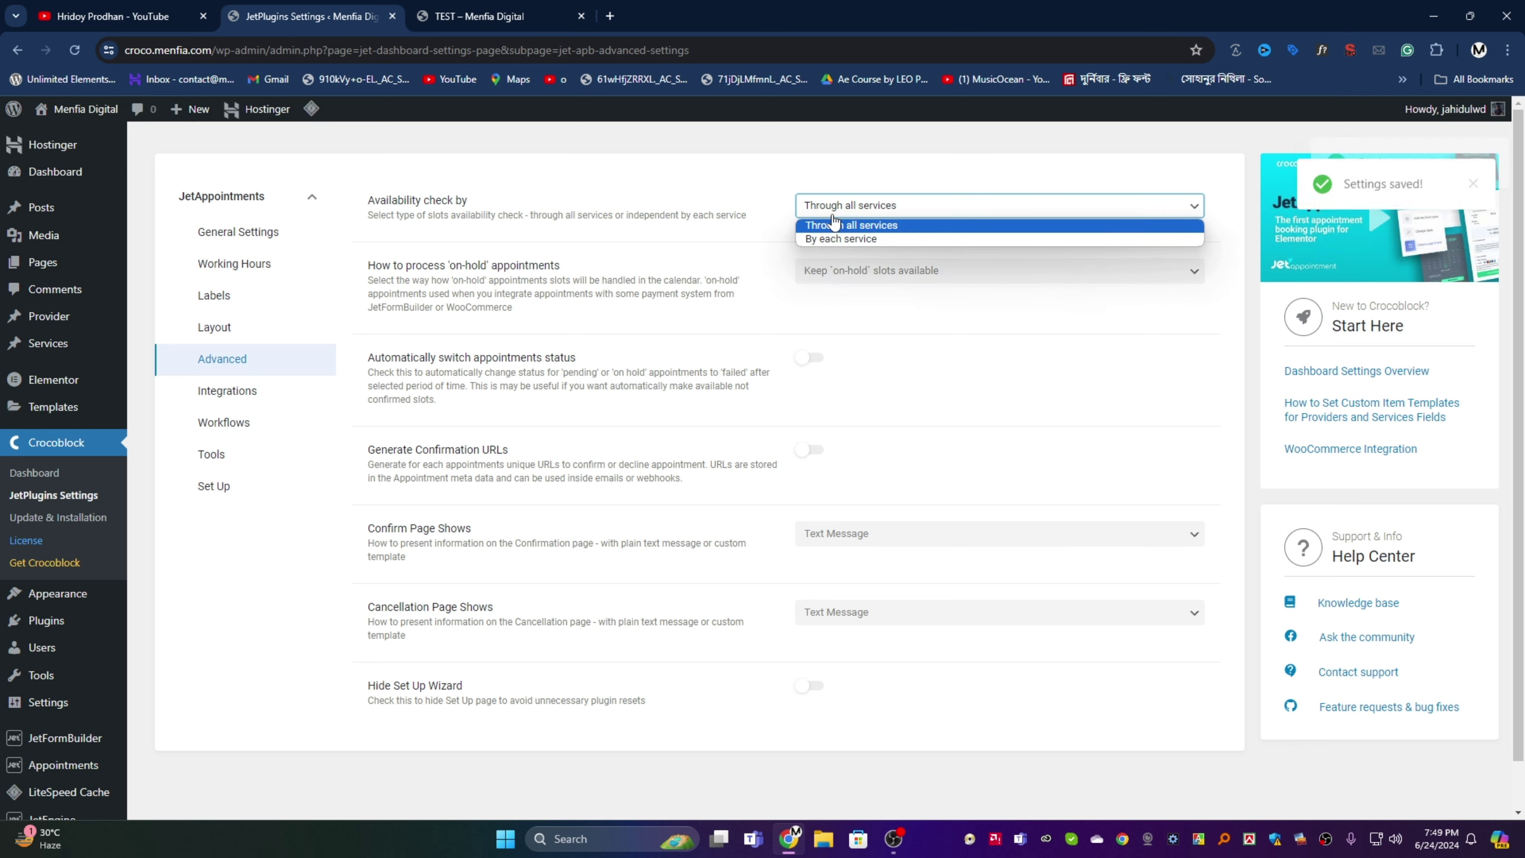
click(742, 241)
- Keep on-hold slots available and enable automatic status switching for on-hold appointments with the switch interval Every 5 minutes
click(847, 278)
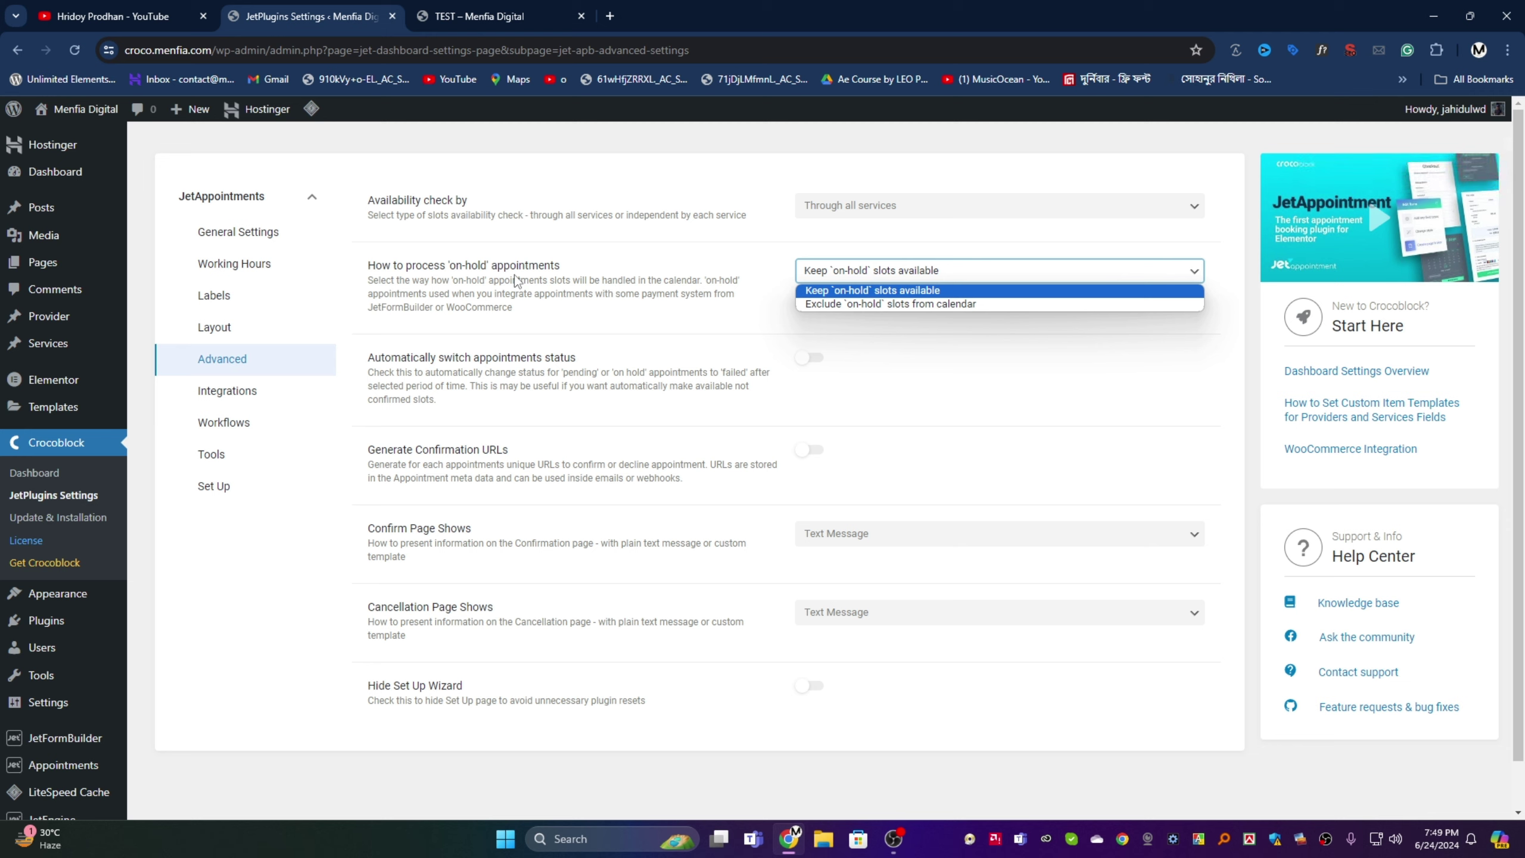
click(733, 326)
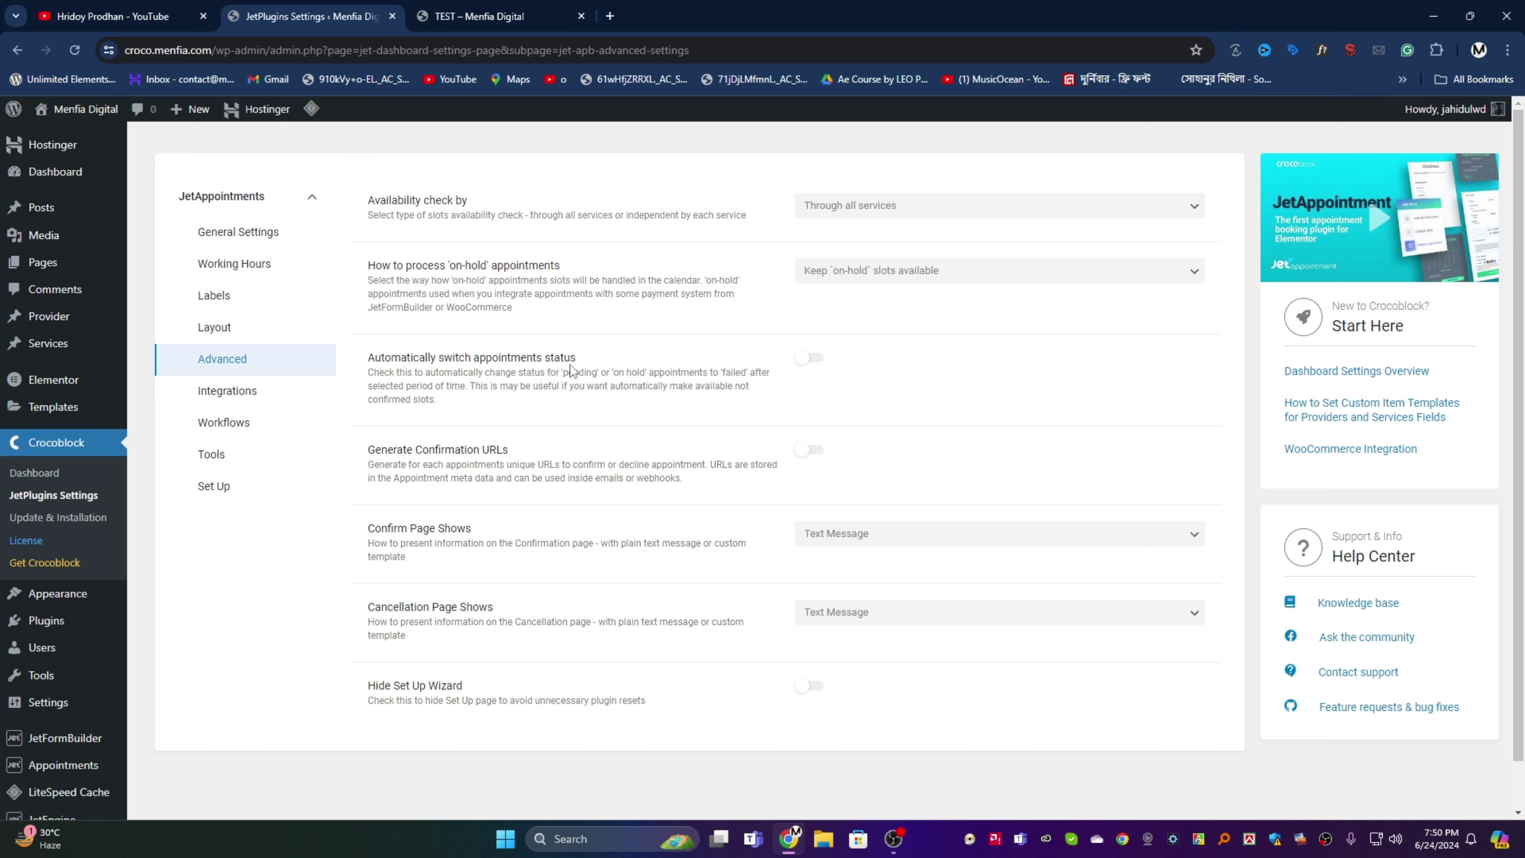
click(809, 359)
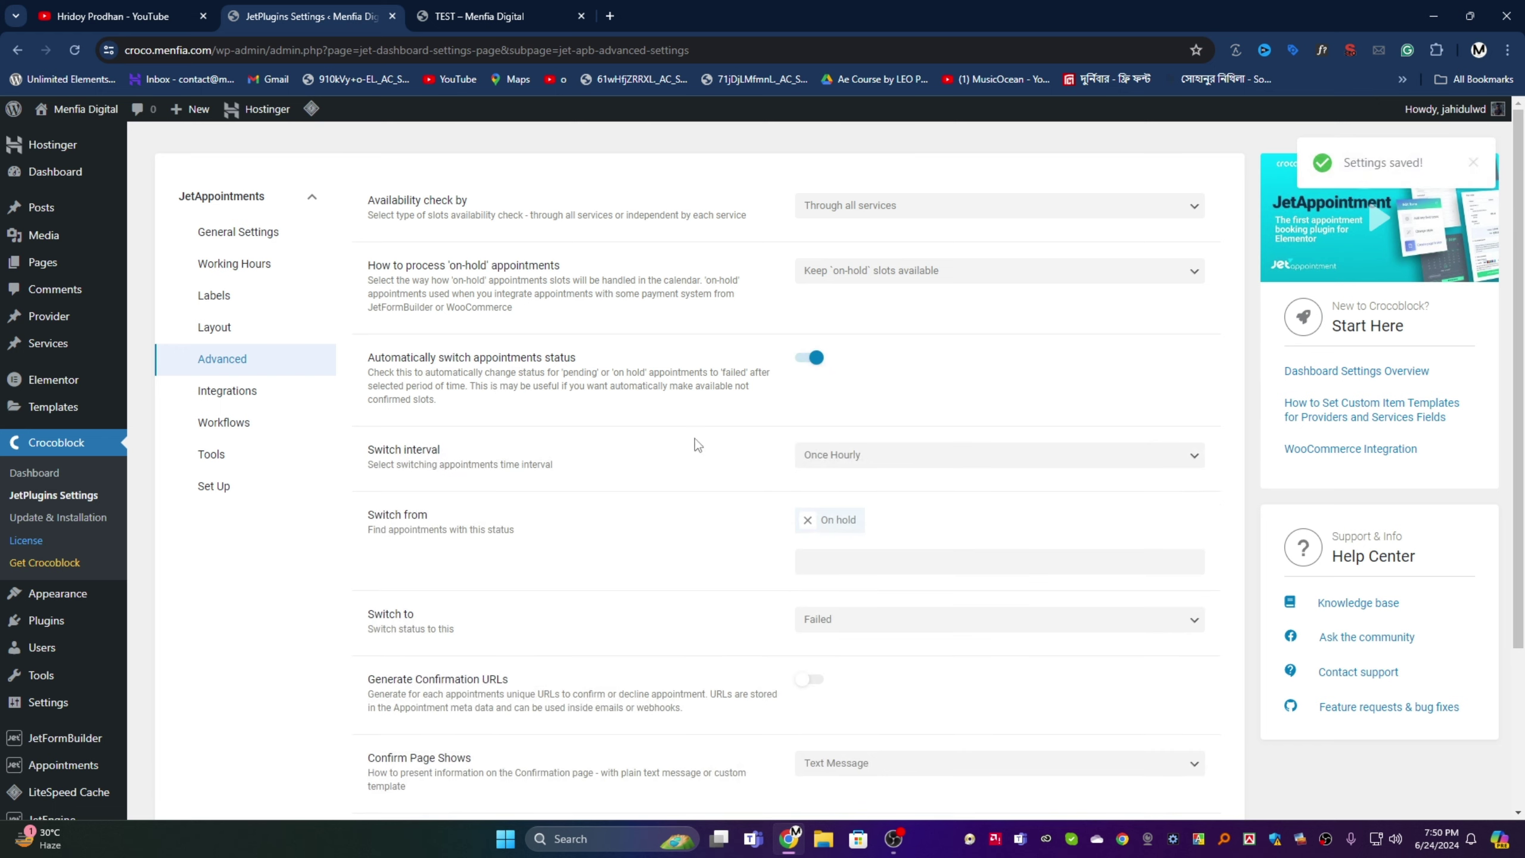
click(829, 462)
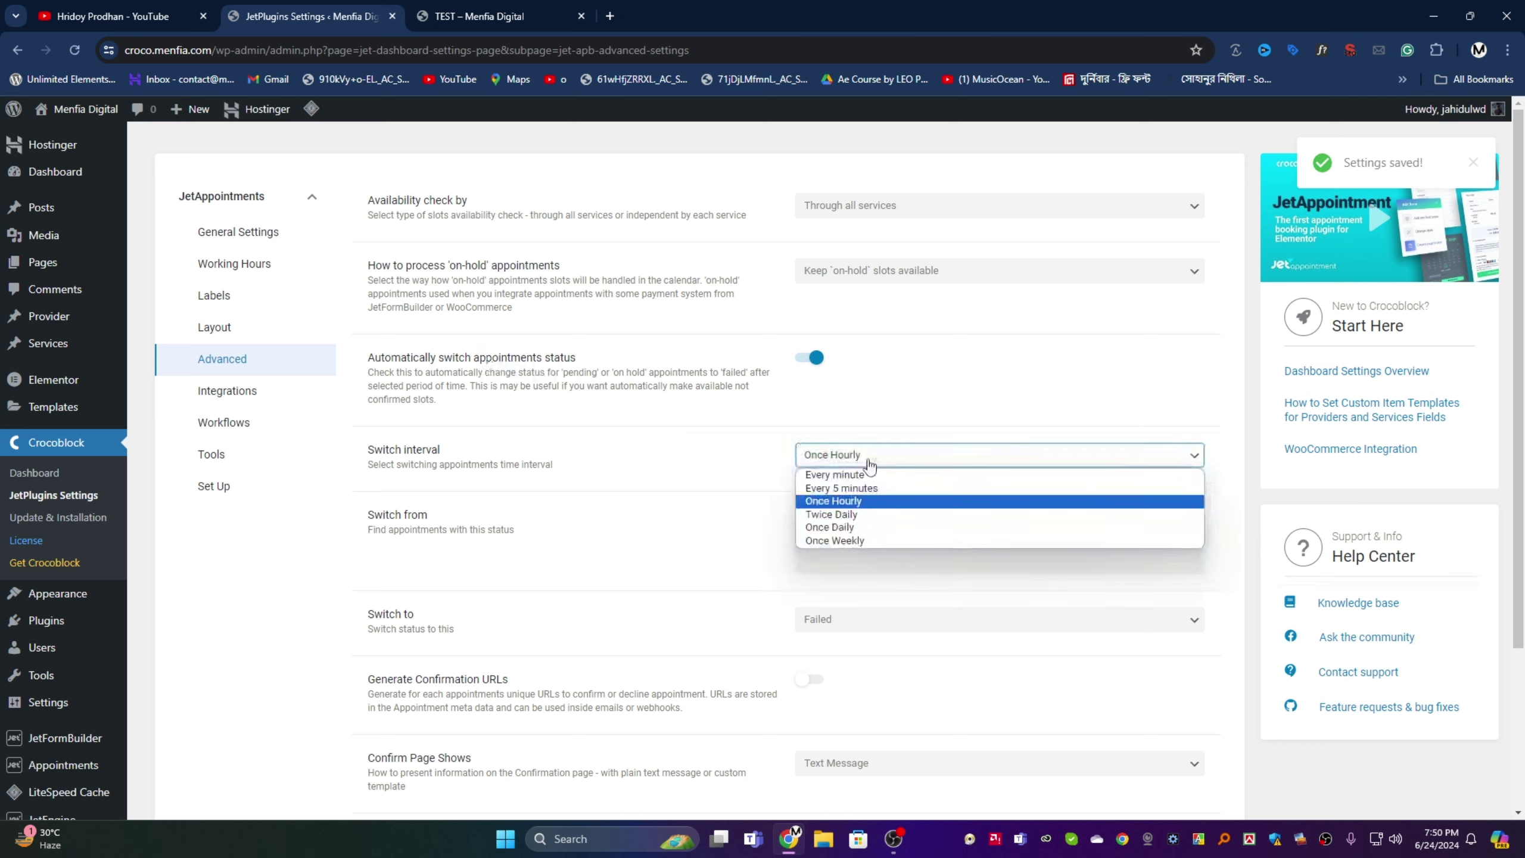
click(832, 490)
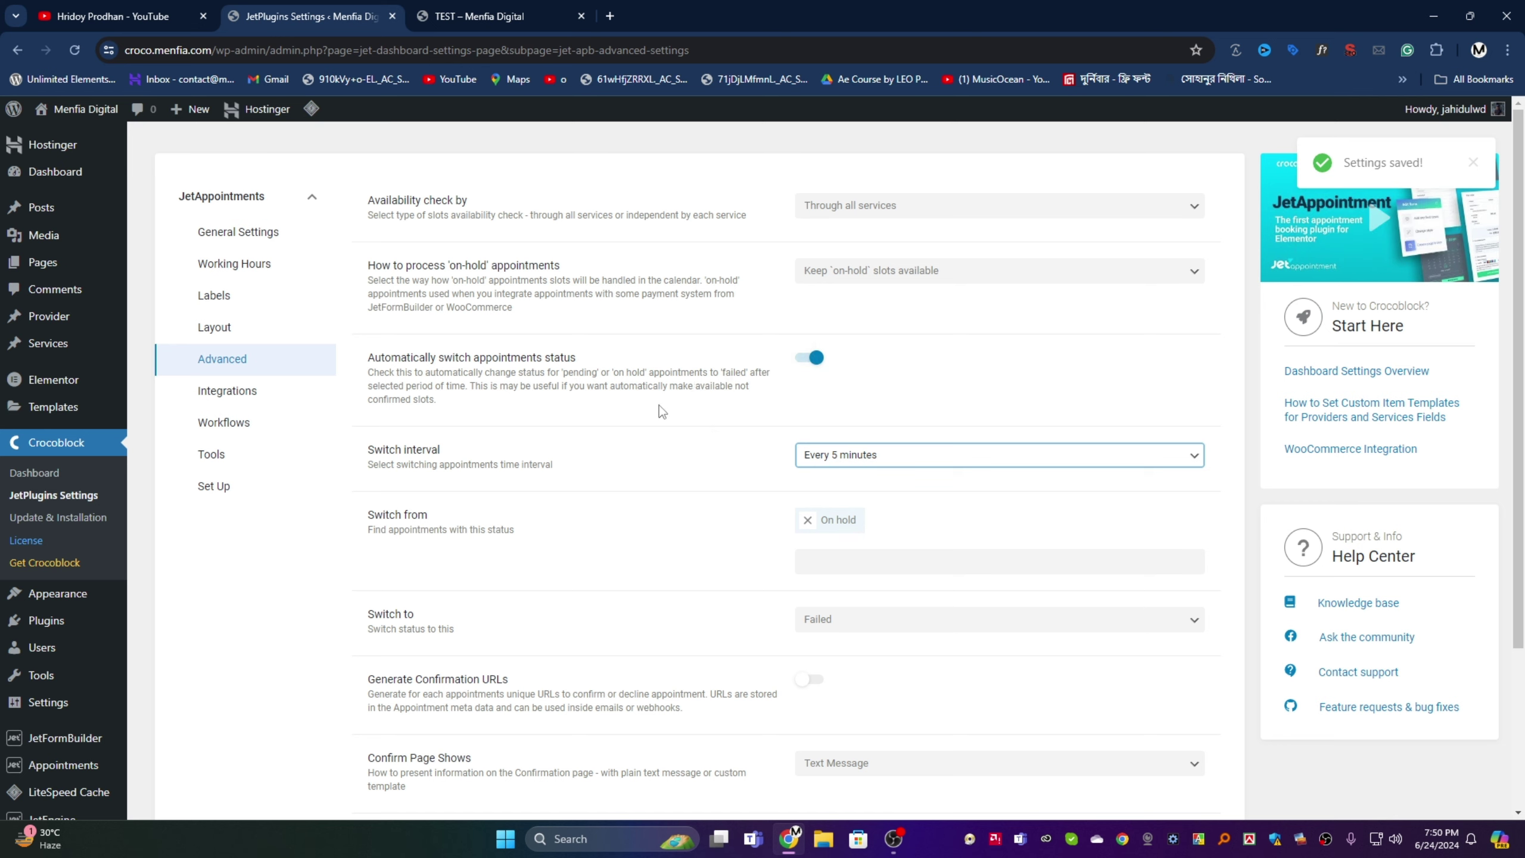
scroll(570, 420, down, 2)
click(868, 397)
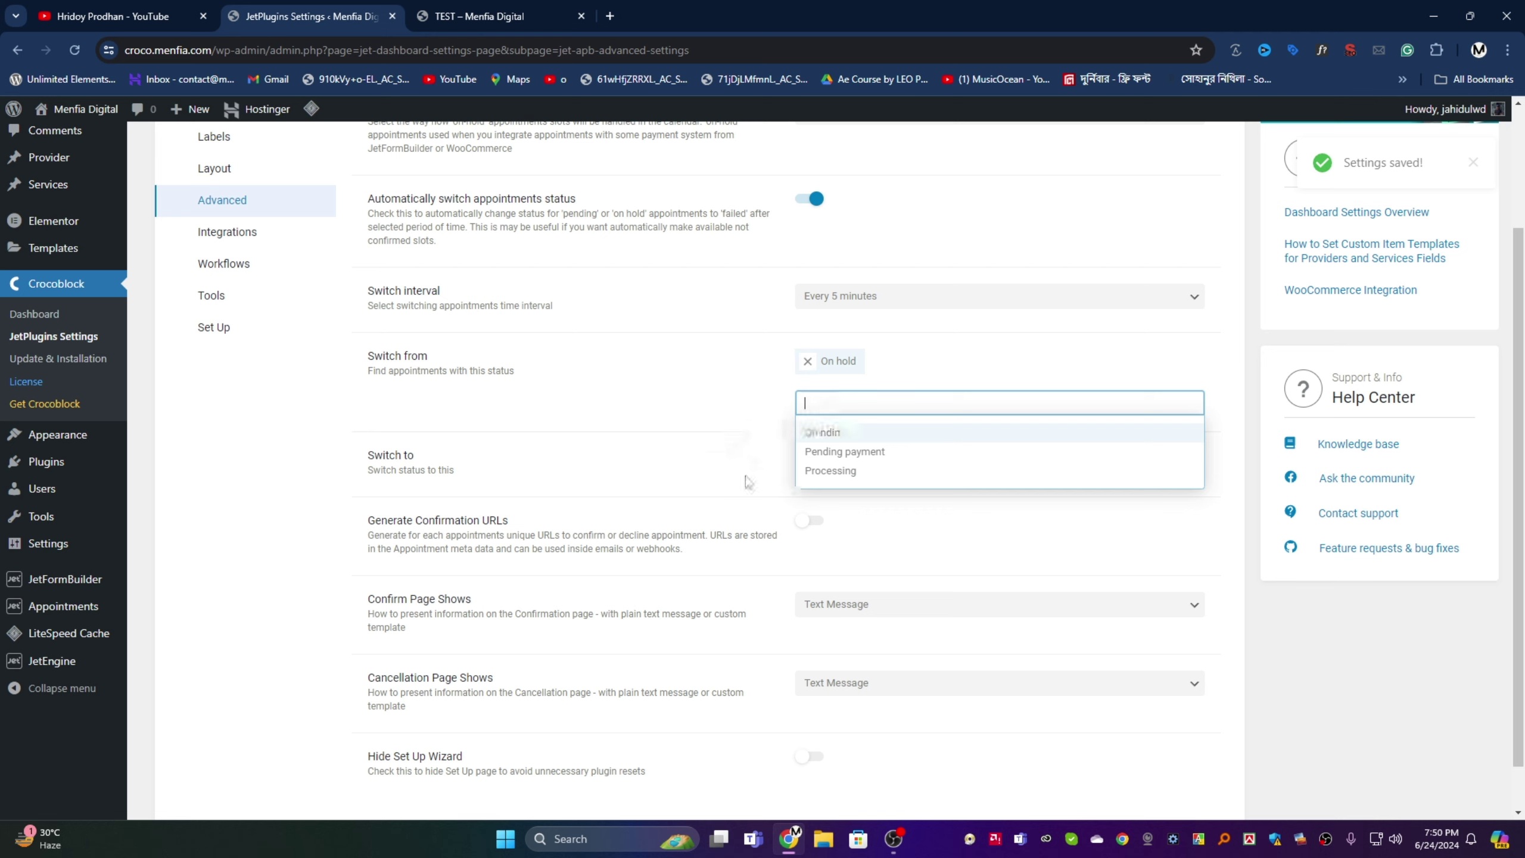
click(728, 411)
scroll(630, 407, down, 1)
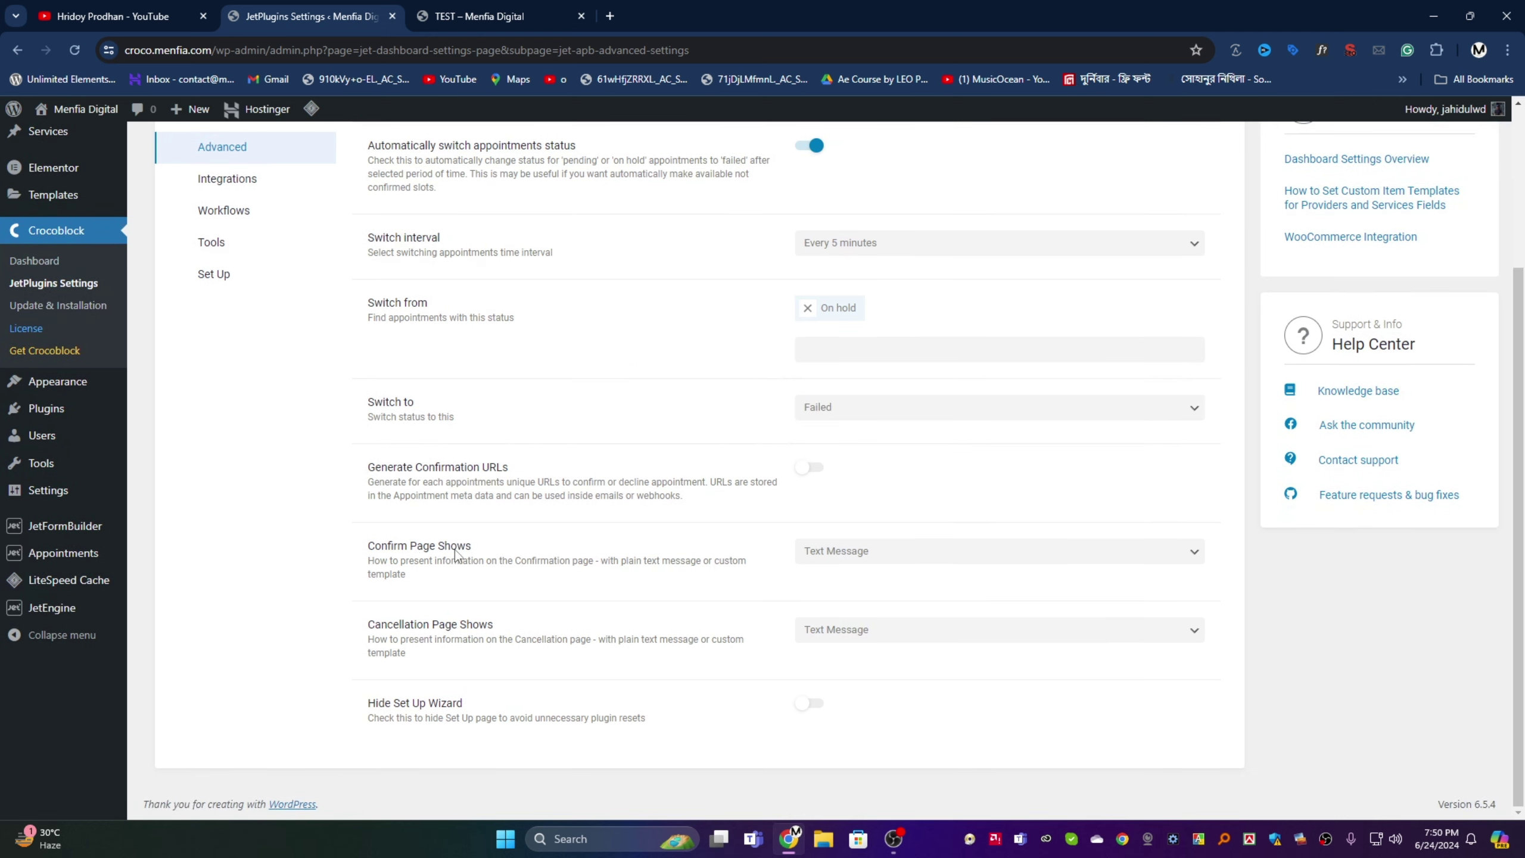
- Review the confirmation and cancellation page display choices, trying Custom Template for the confirmation page and restoring Text Message
click(914, 557)
click(915, 560)
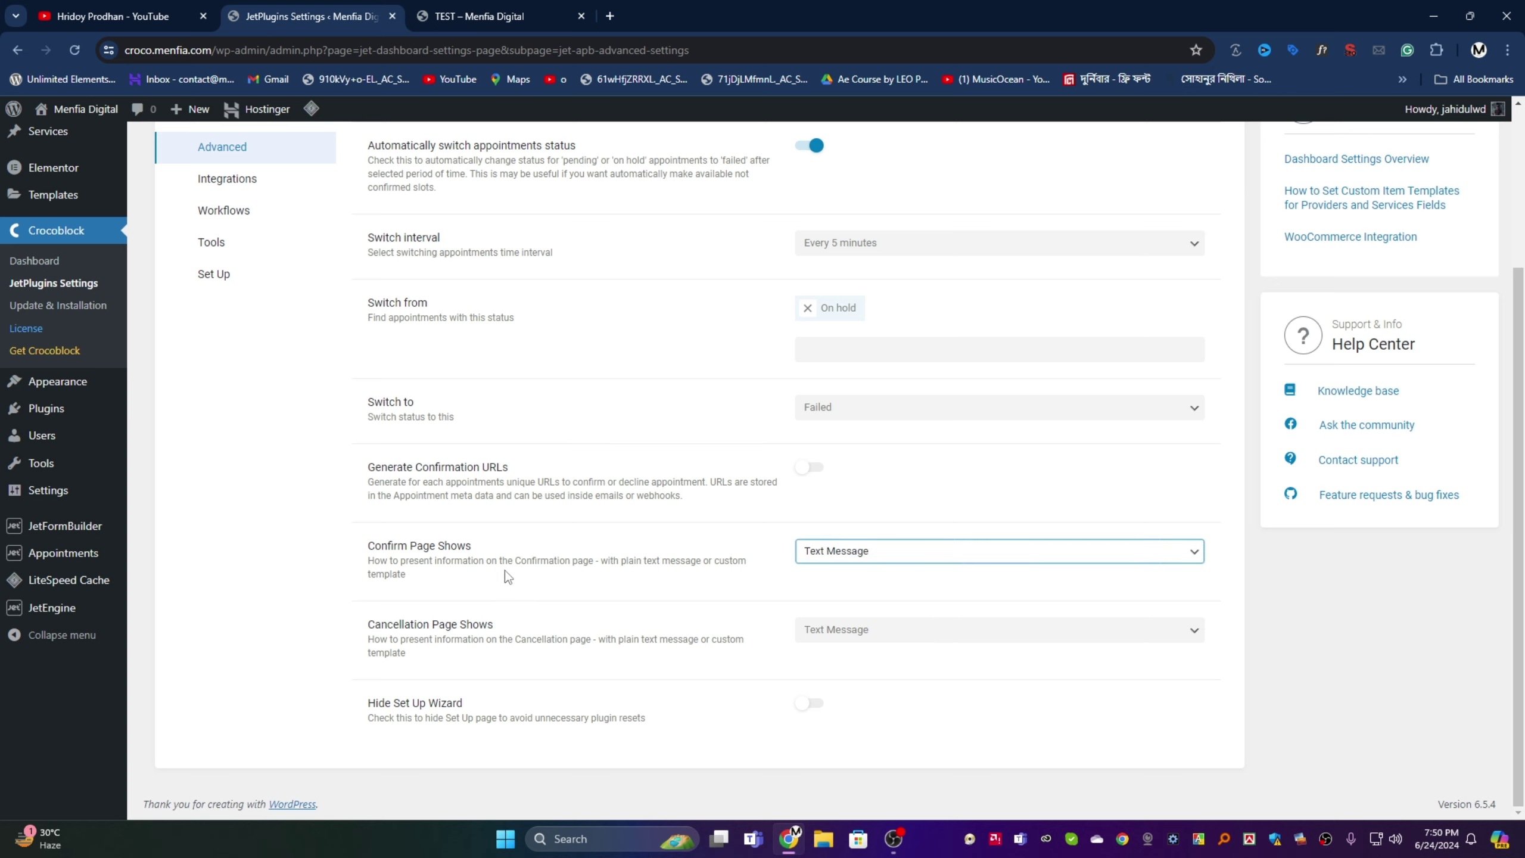
click(841, 628)
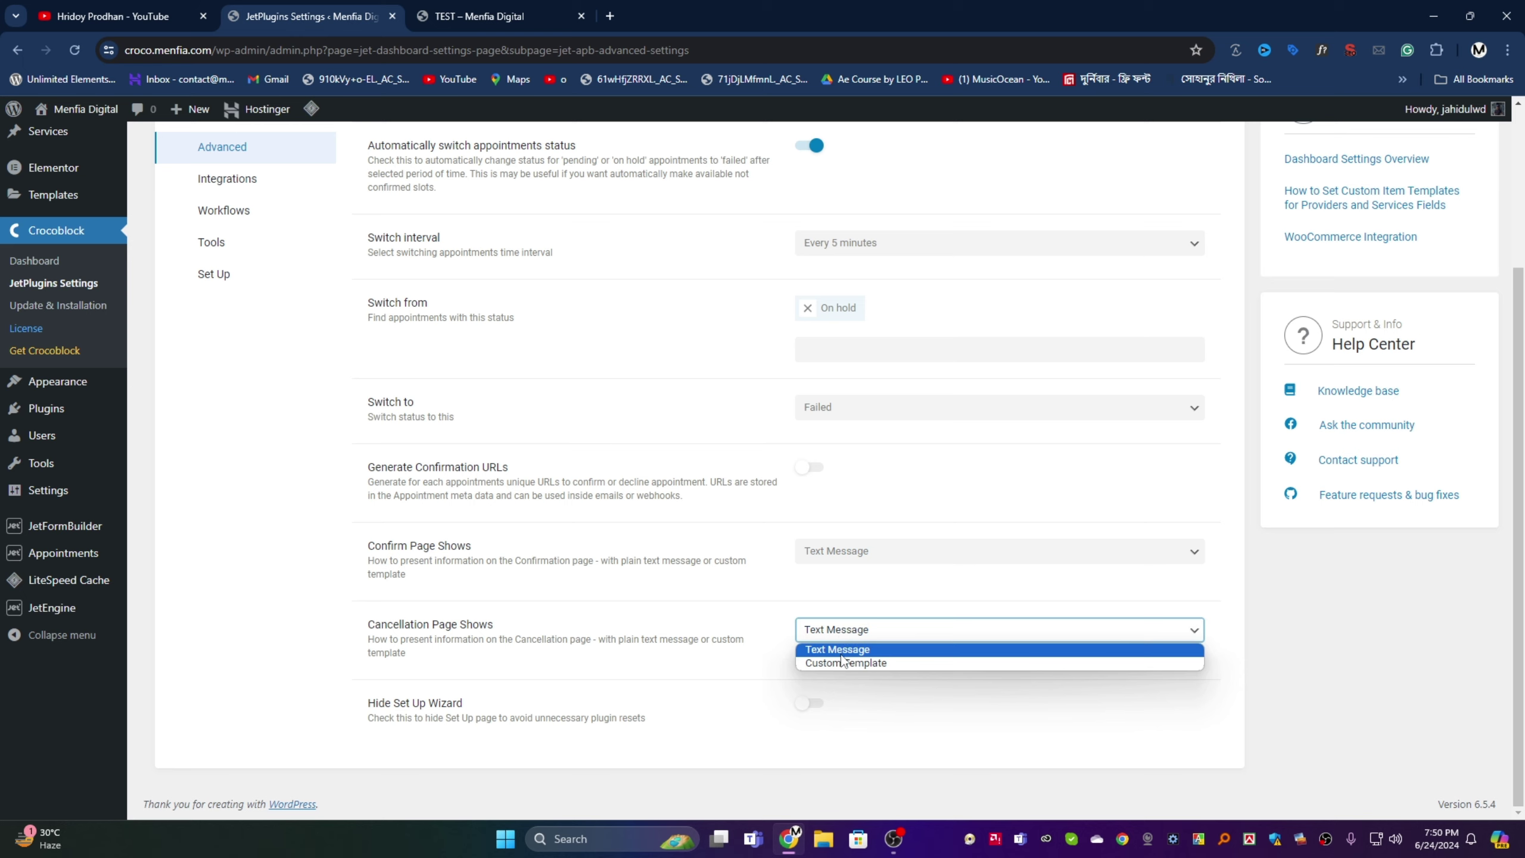
click(841, 654)
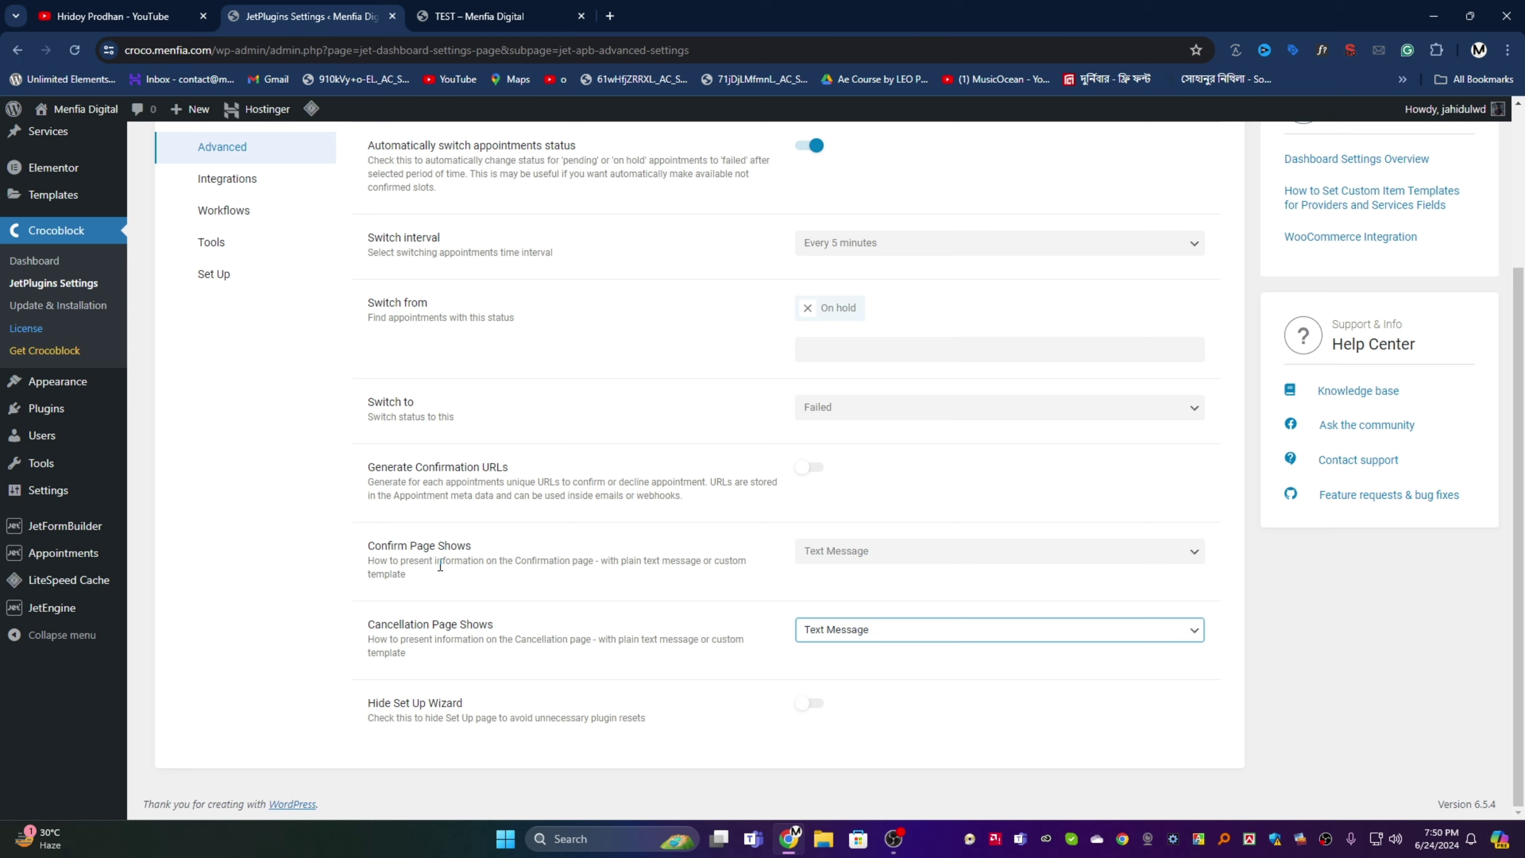
click(930, 550)
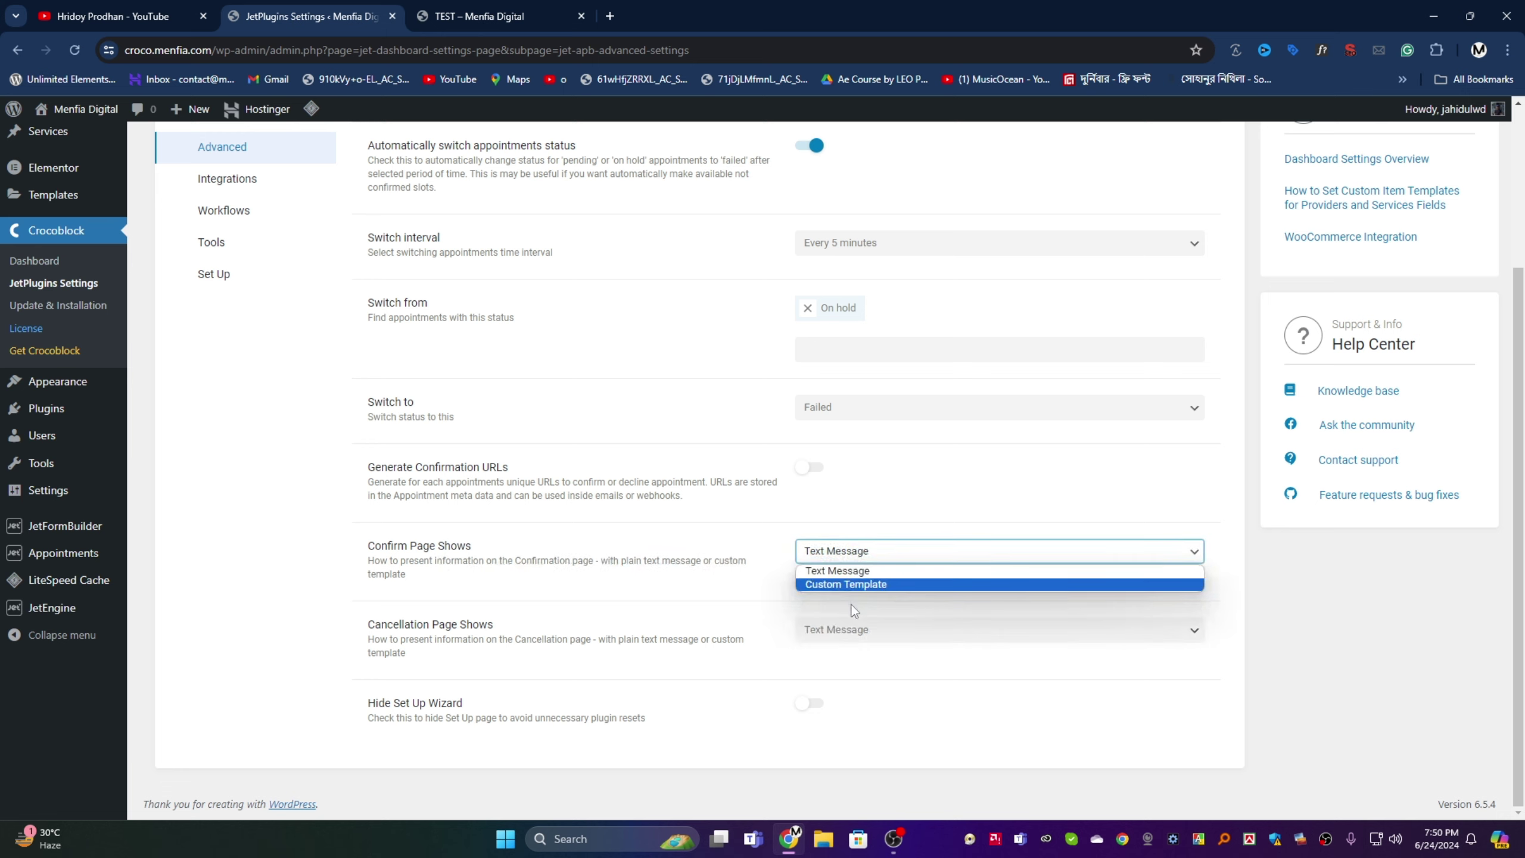
click(860, 586)
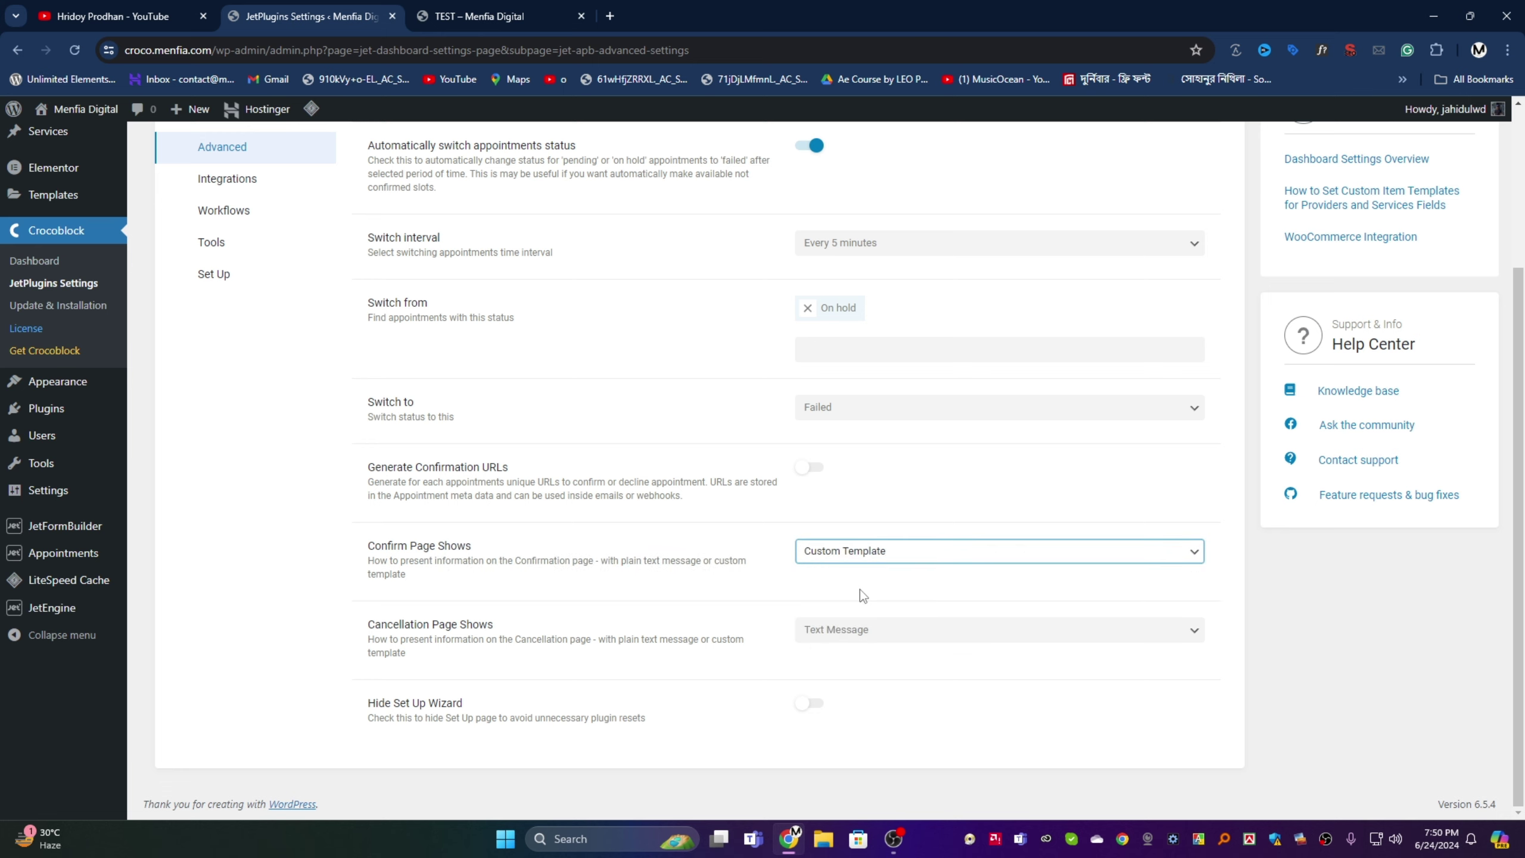
click(895, 564)
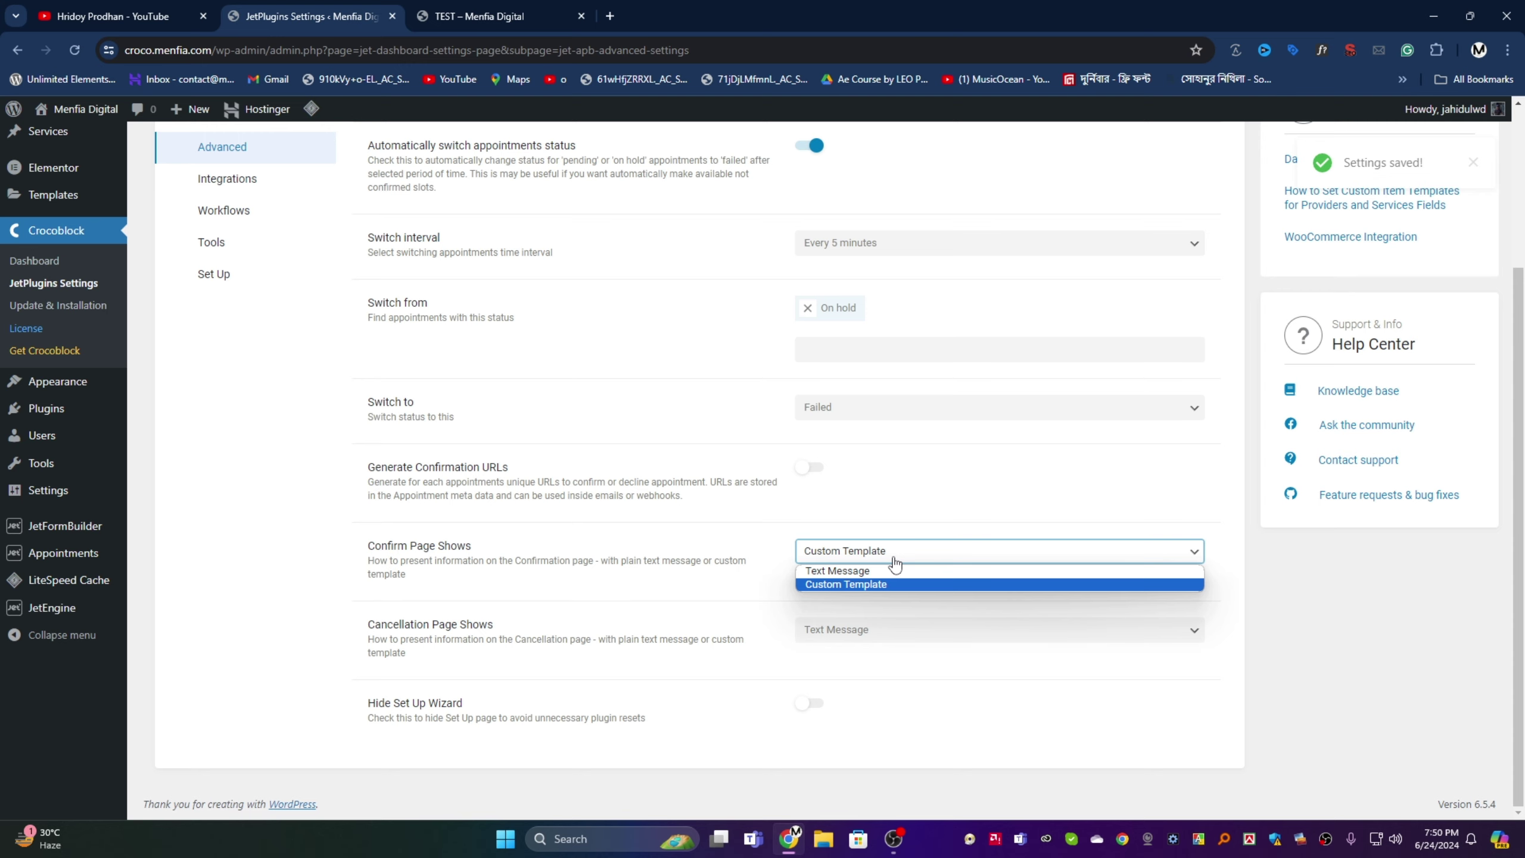
click(870, 571)
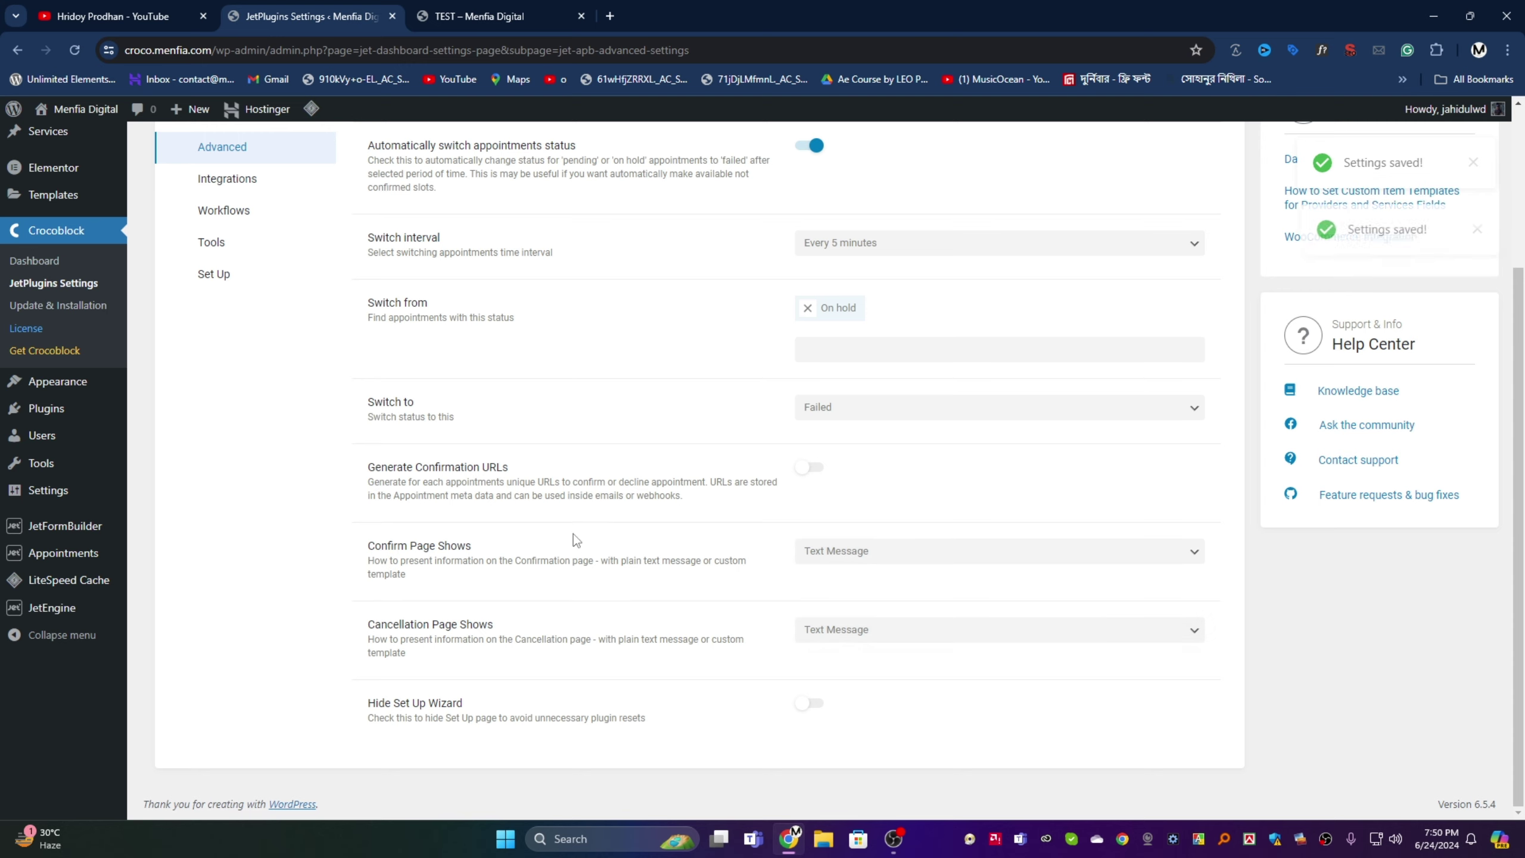
- Open the JetAppointments Integrations settings and reload the page
scroll(326, 415, up, 3)
click(222, 337)
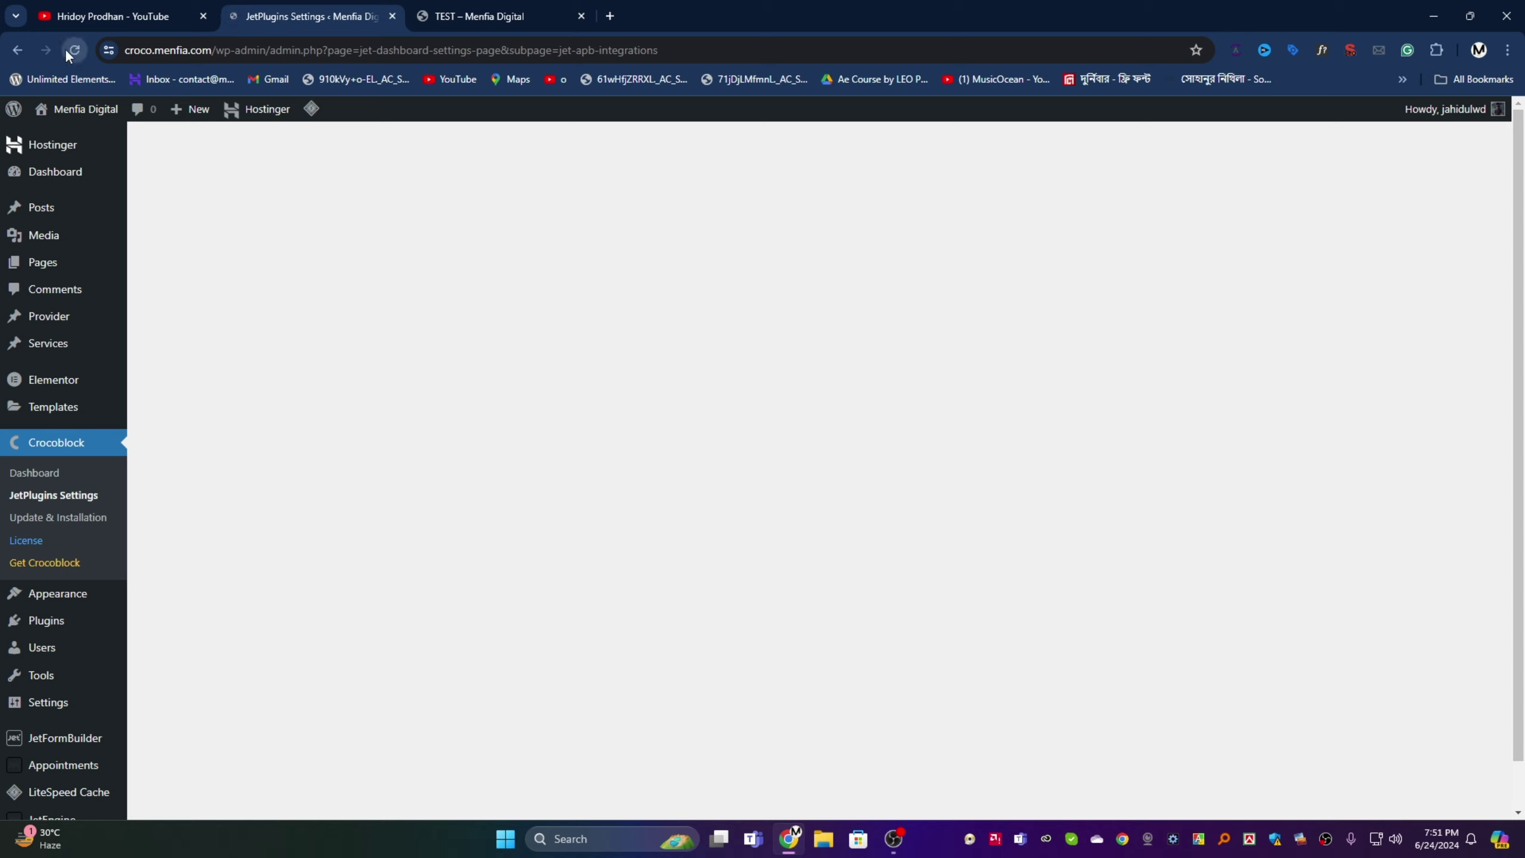
click(73, 50)
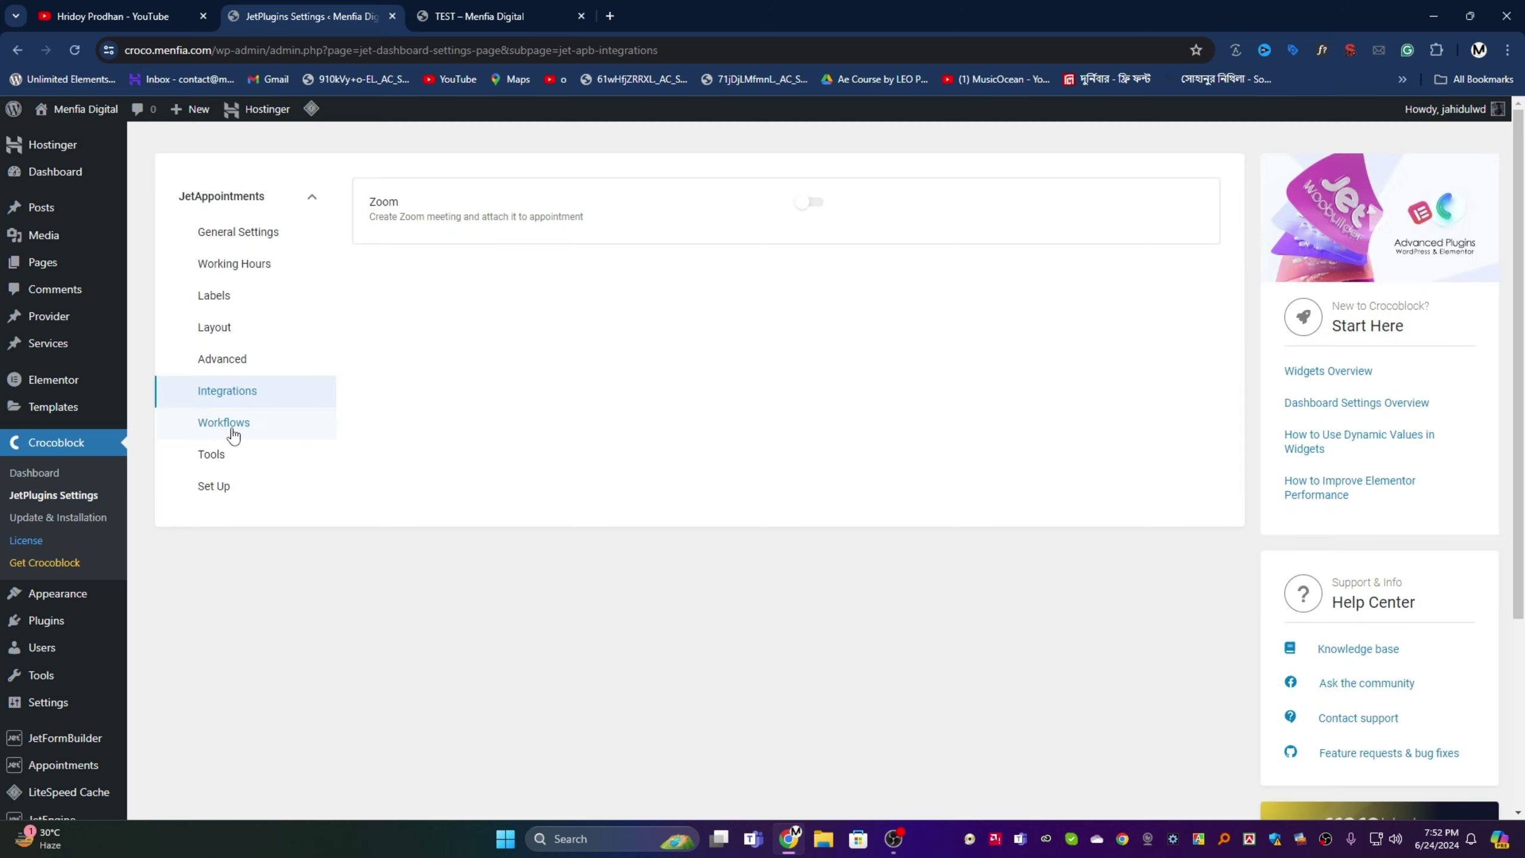
- In the Workflows settings, activate the workflow and add an item triggered by Appointment Created that starts Immediately
click(233, 433)
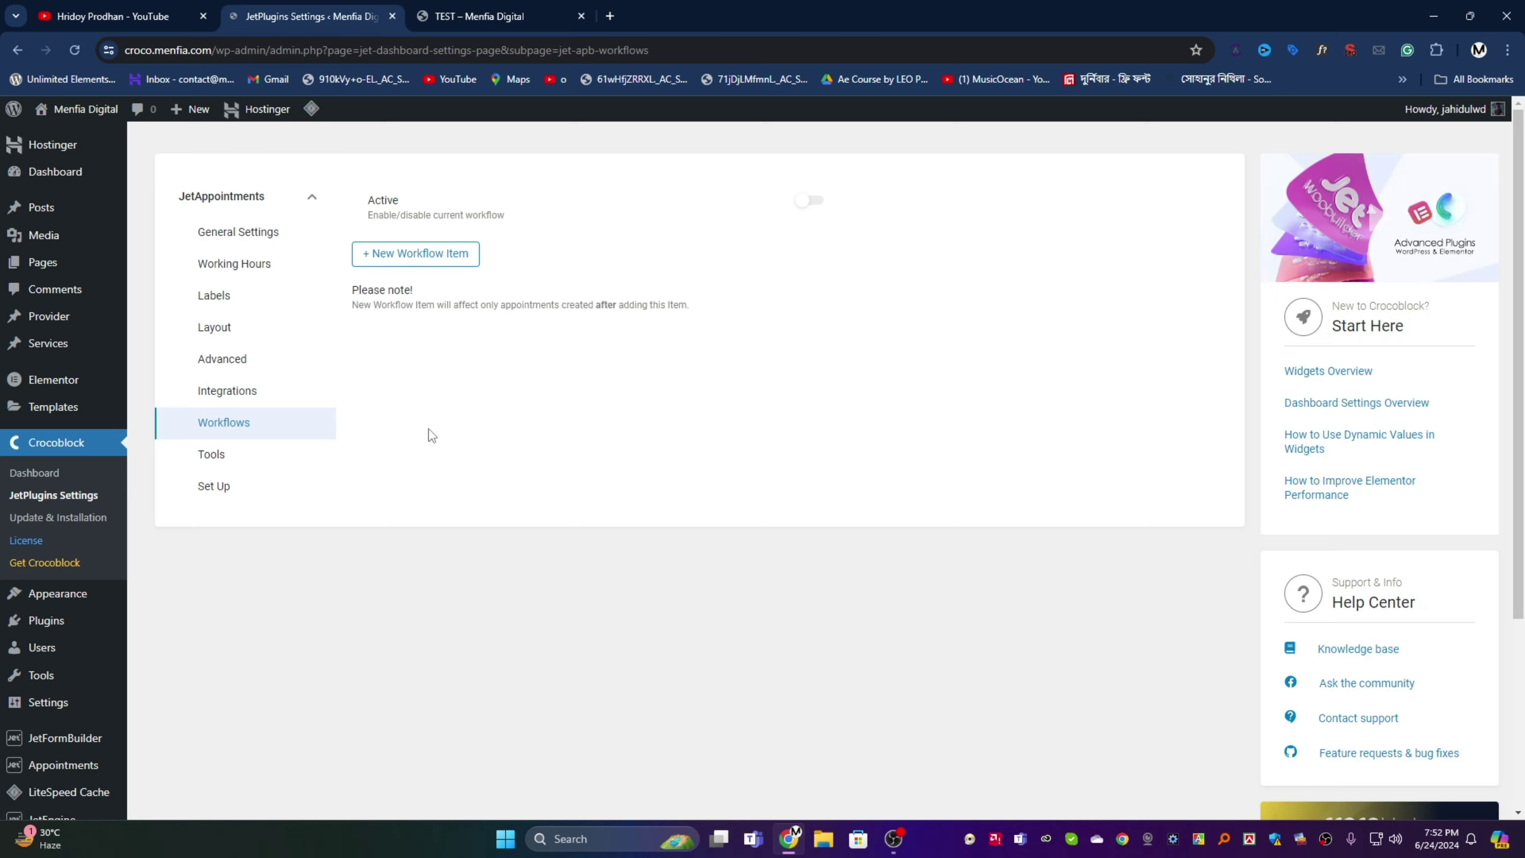
click(822, 204)
click(431, 259)
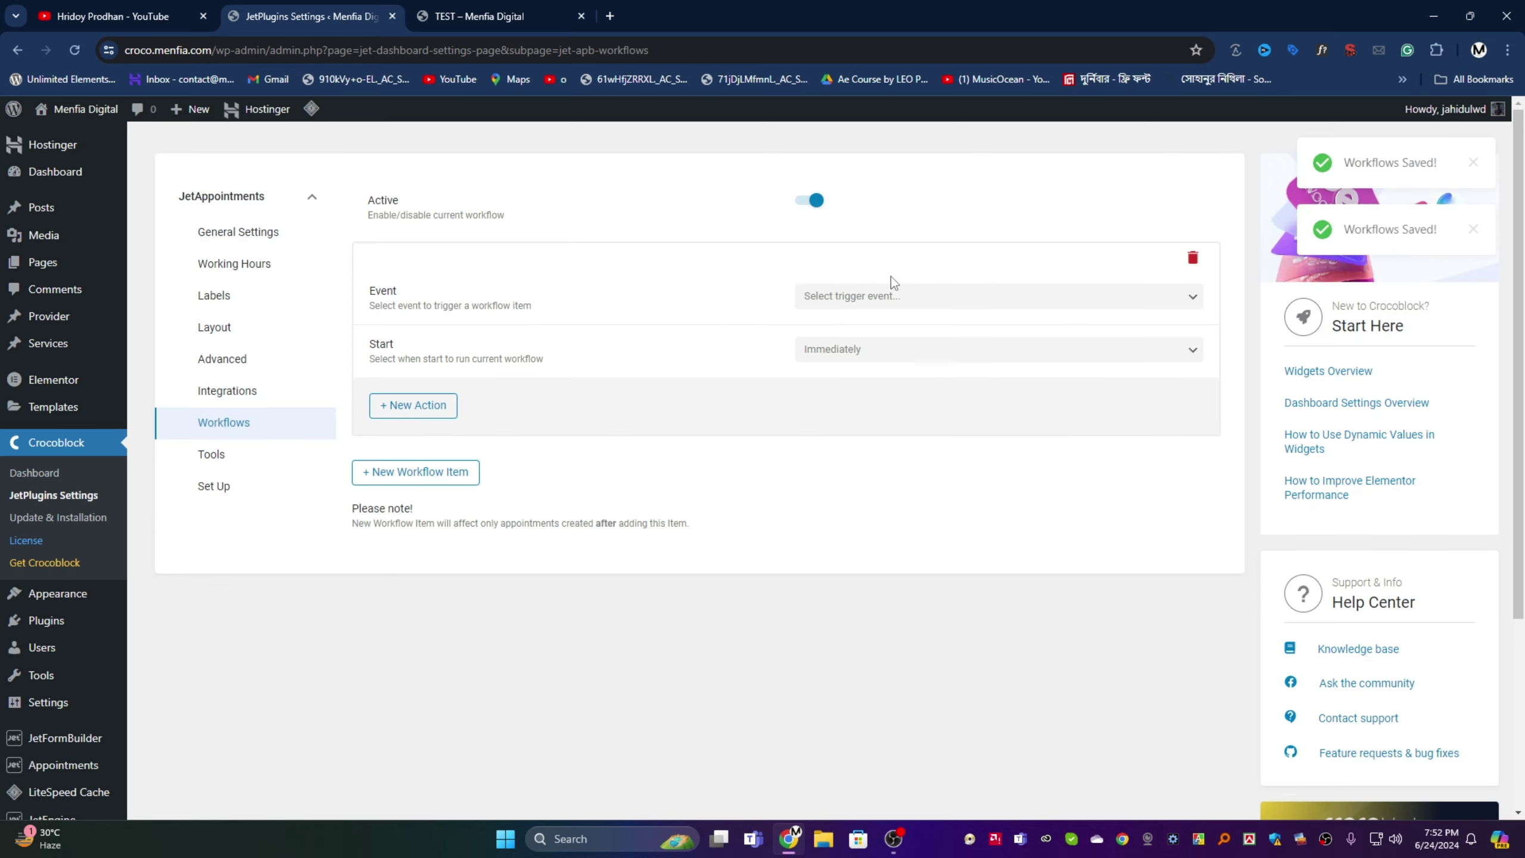
click(902, 296)
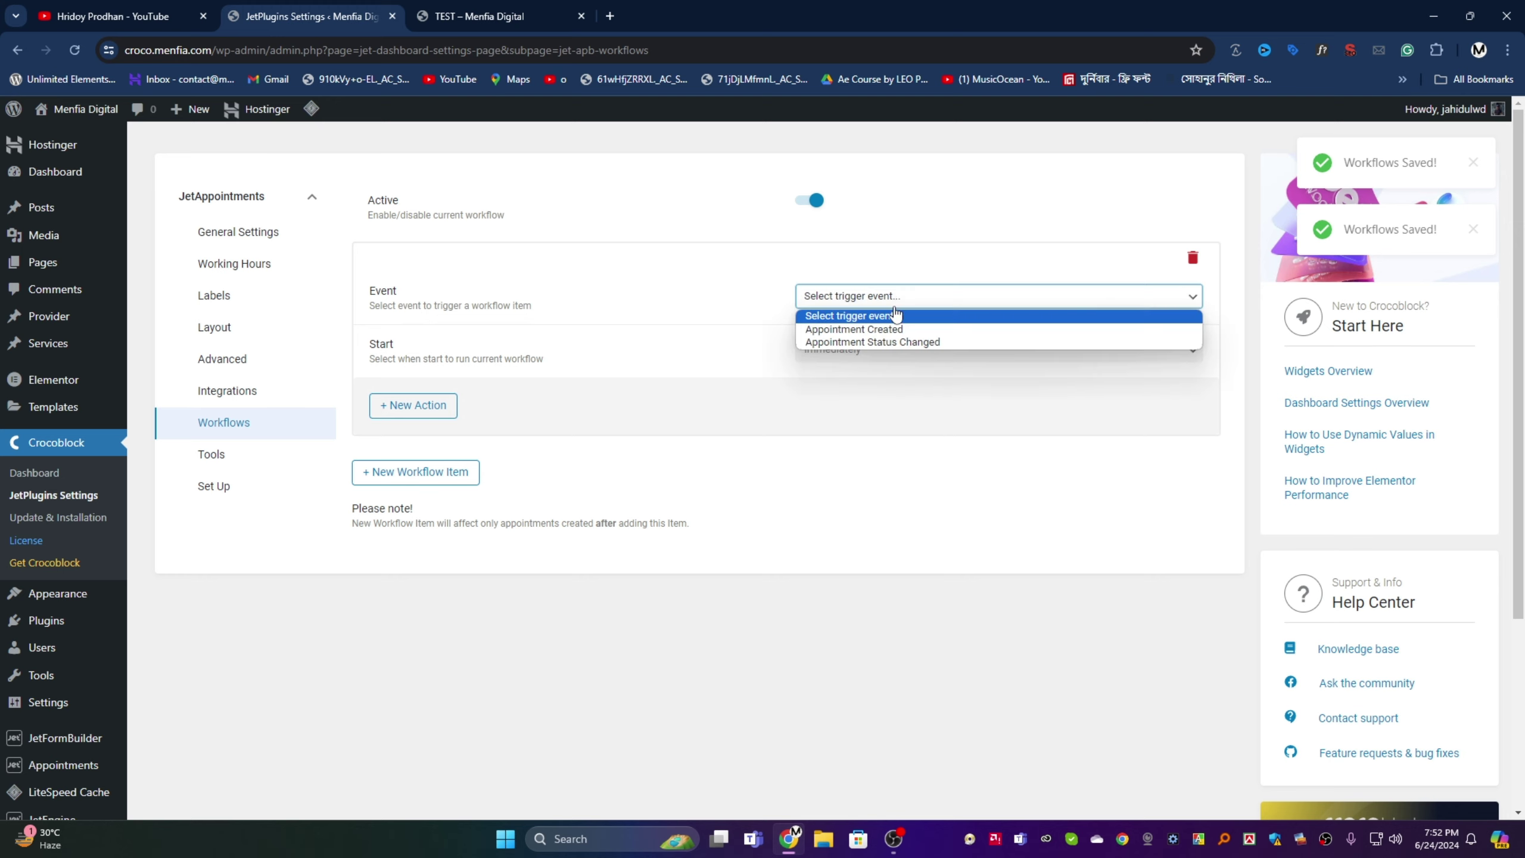
click(858, 329)
click(875, 350)
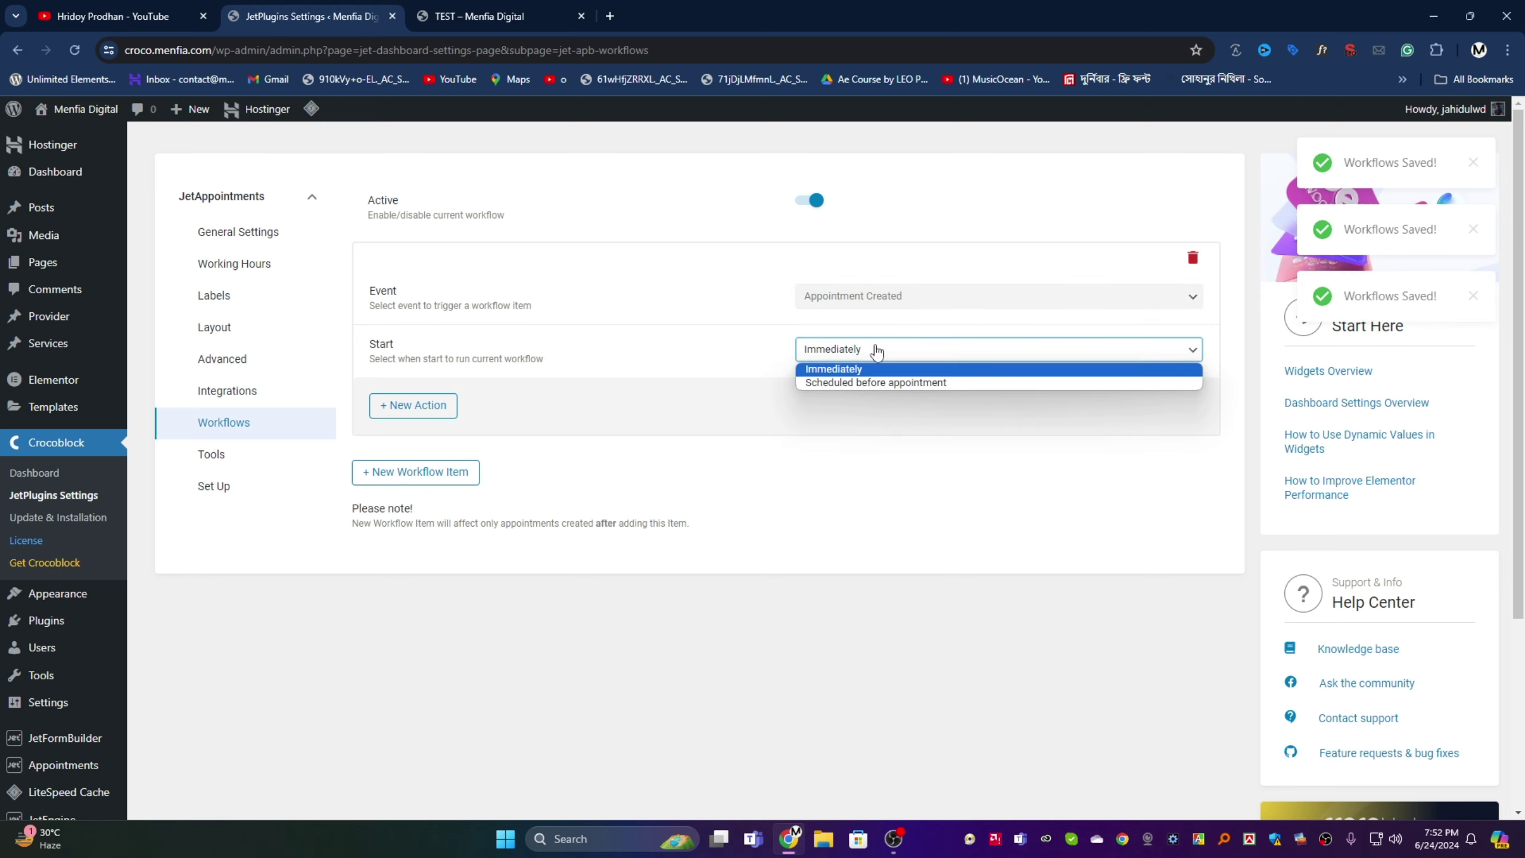
click(714, 375)
- Add a Send Email action to the workflow item, review its fields and action choices, and collapse it
click(403, 405)
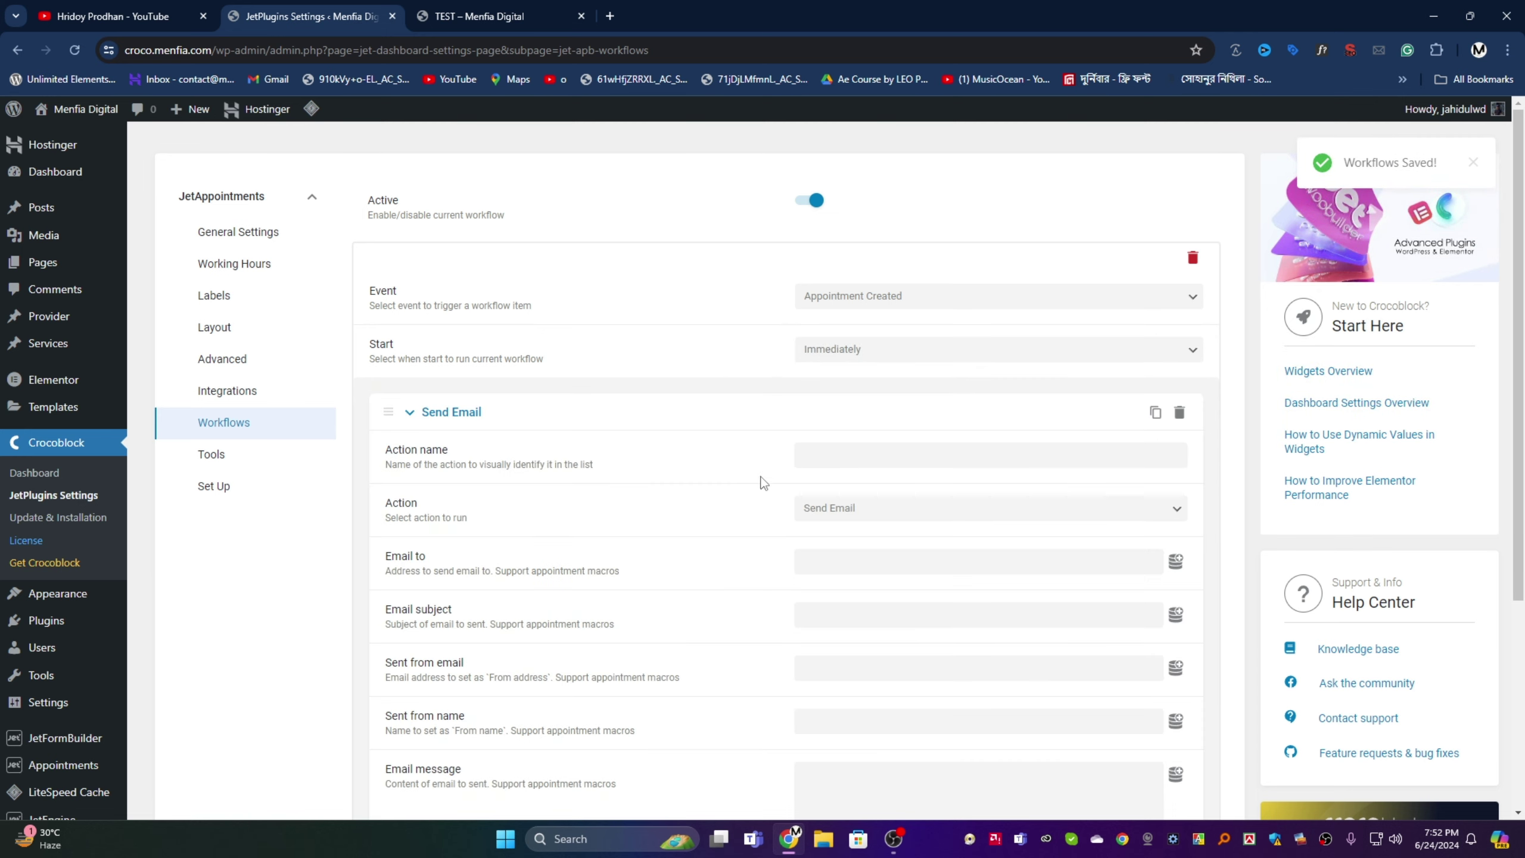
scroll(763, 483, down, 1)
click(886, 378)
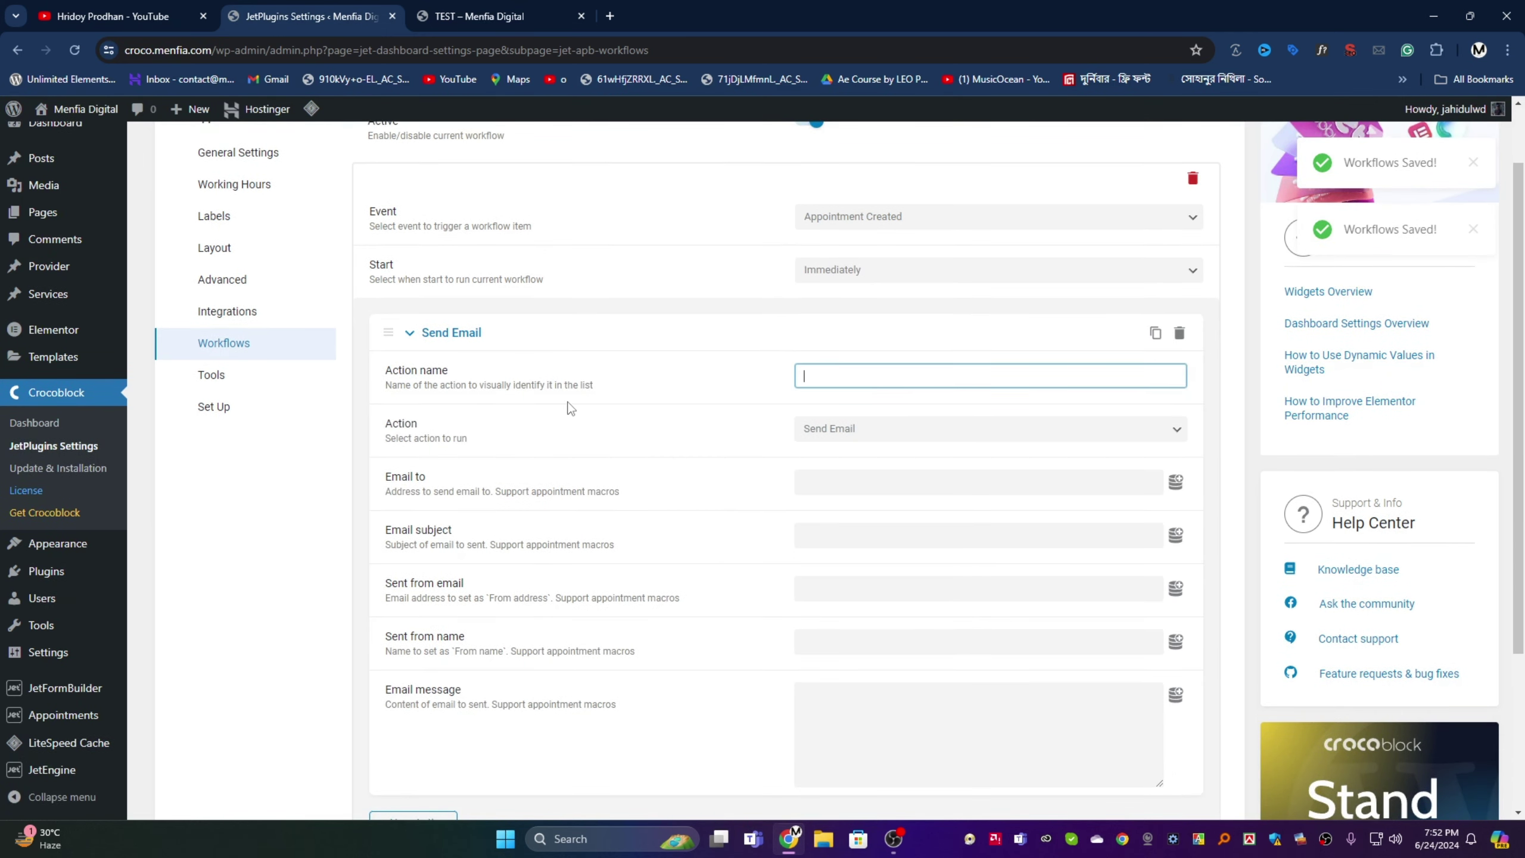
click(862, 430)
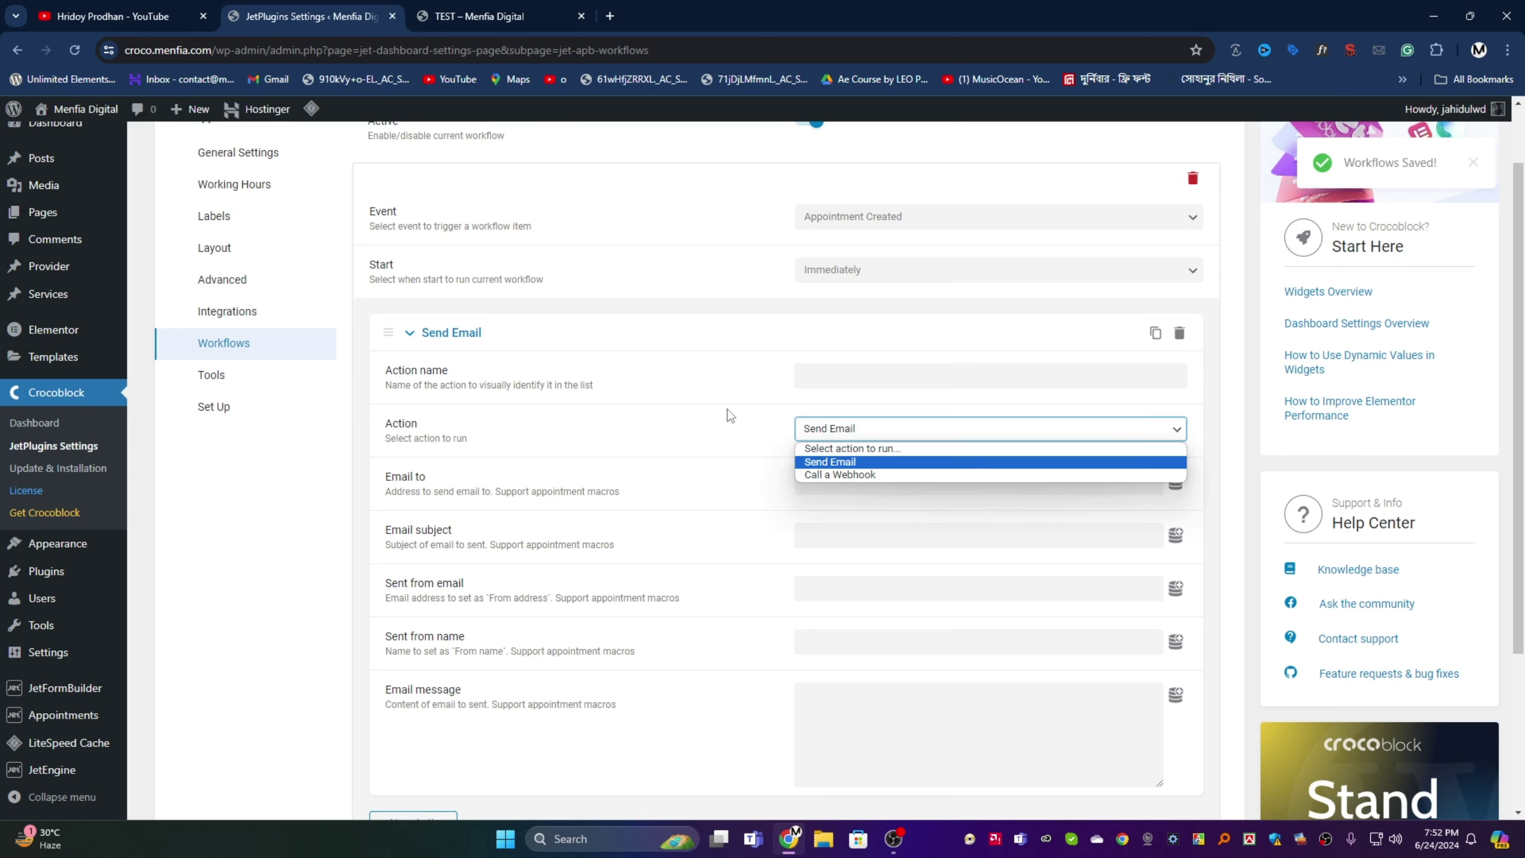
click(451, 337)
click(452, 332)
- Add a second workflow action, set it to Call a Webhook, and delete that action
click(417, 379)
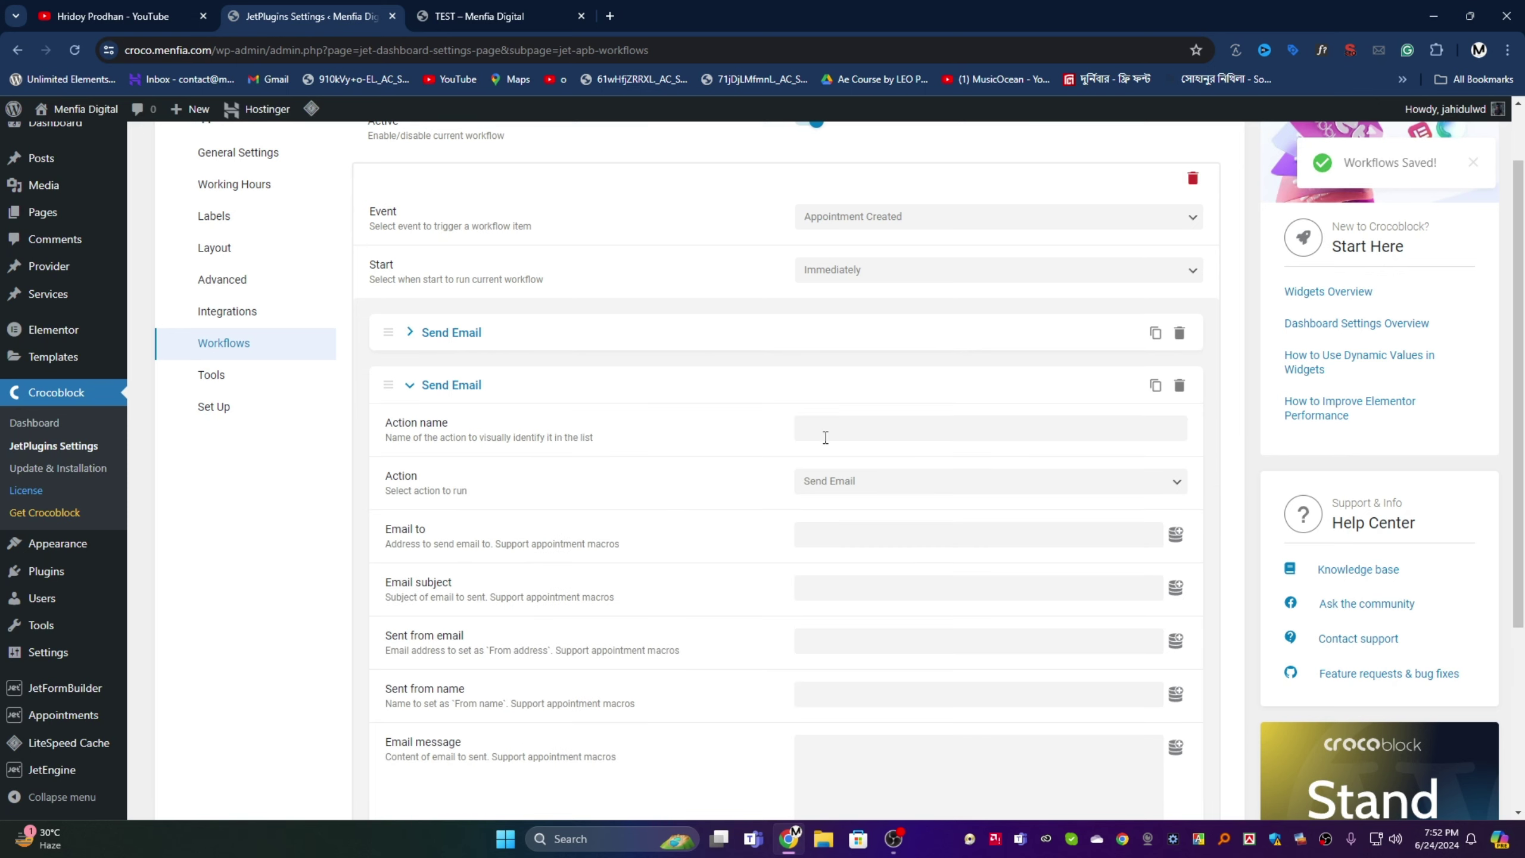
click(887, 427)
click(856, 482)
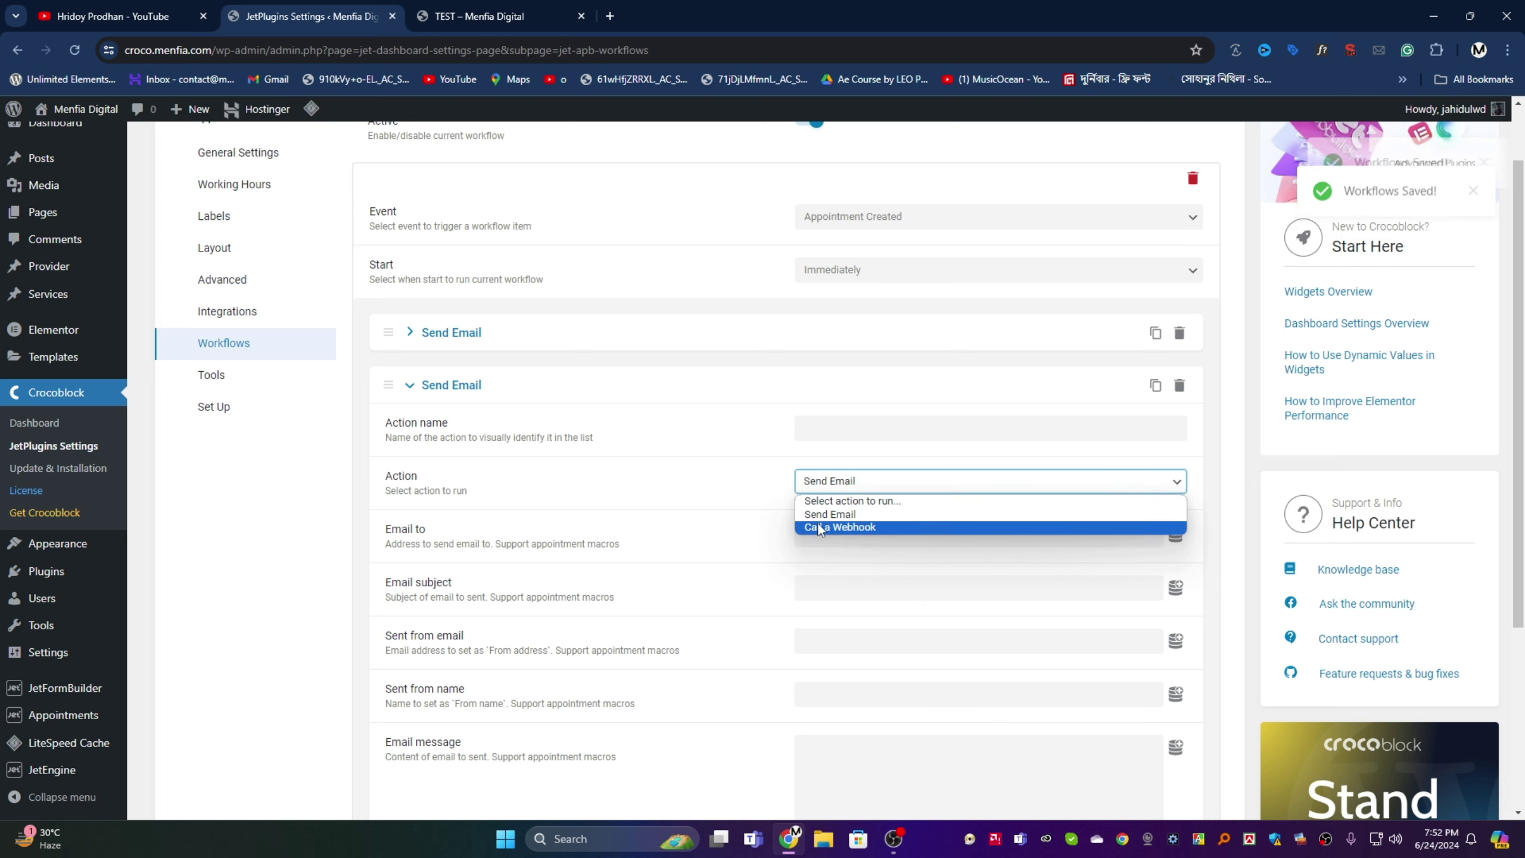
click(840, 526)
click(871, 494)
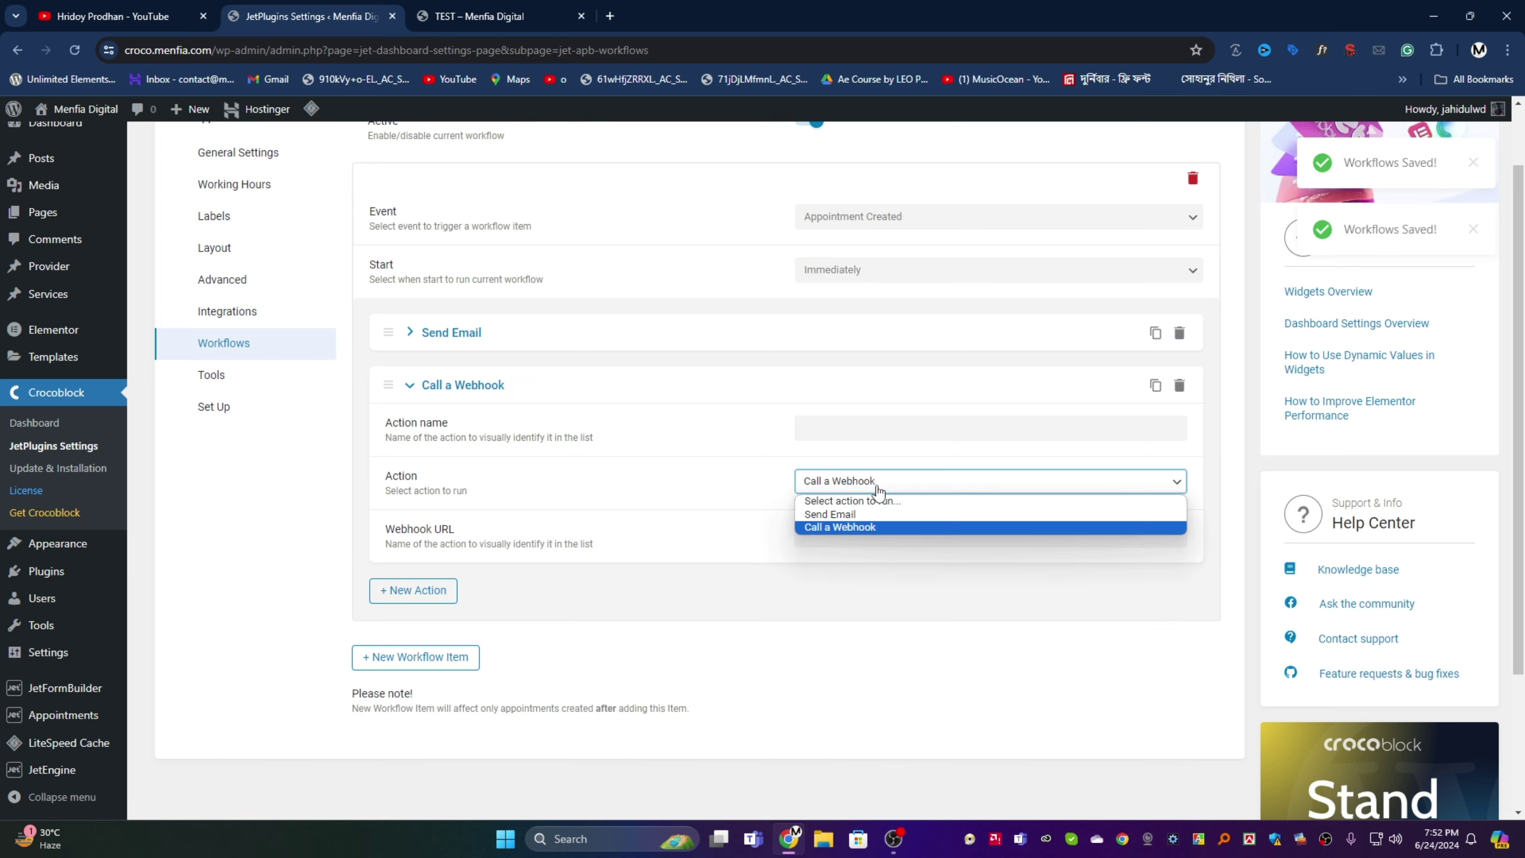
click(854, 527)
click(852, 535)
click(451, 389)
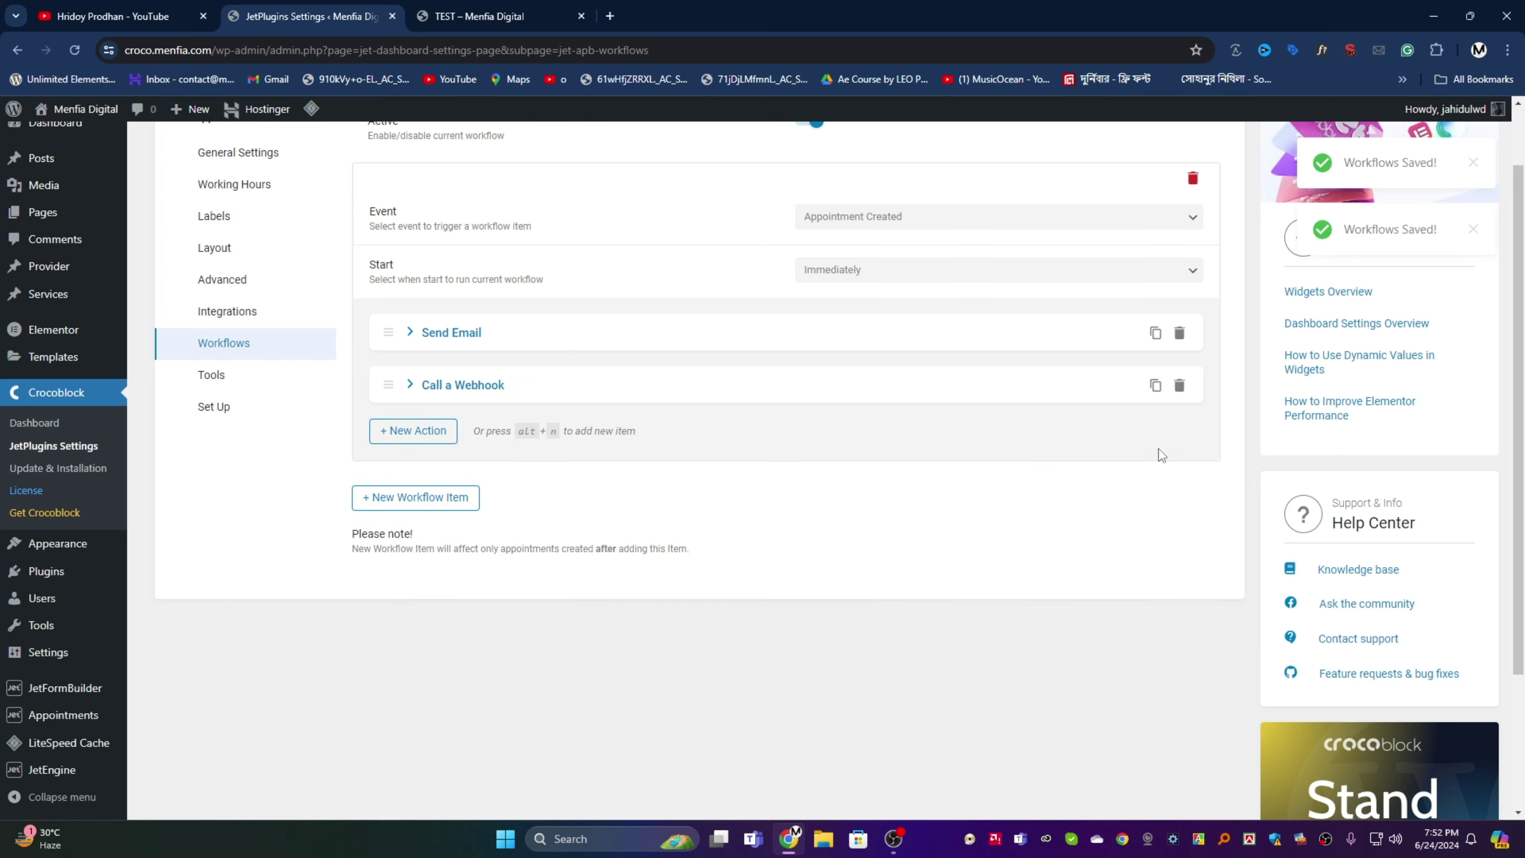
click(1179, 385)
click(1135, 368)
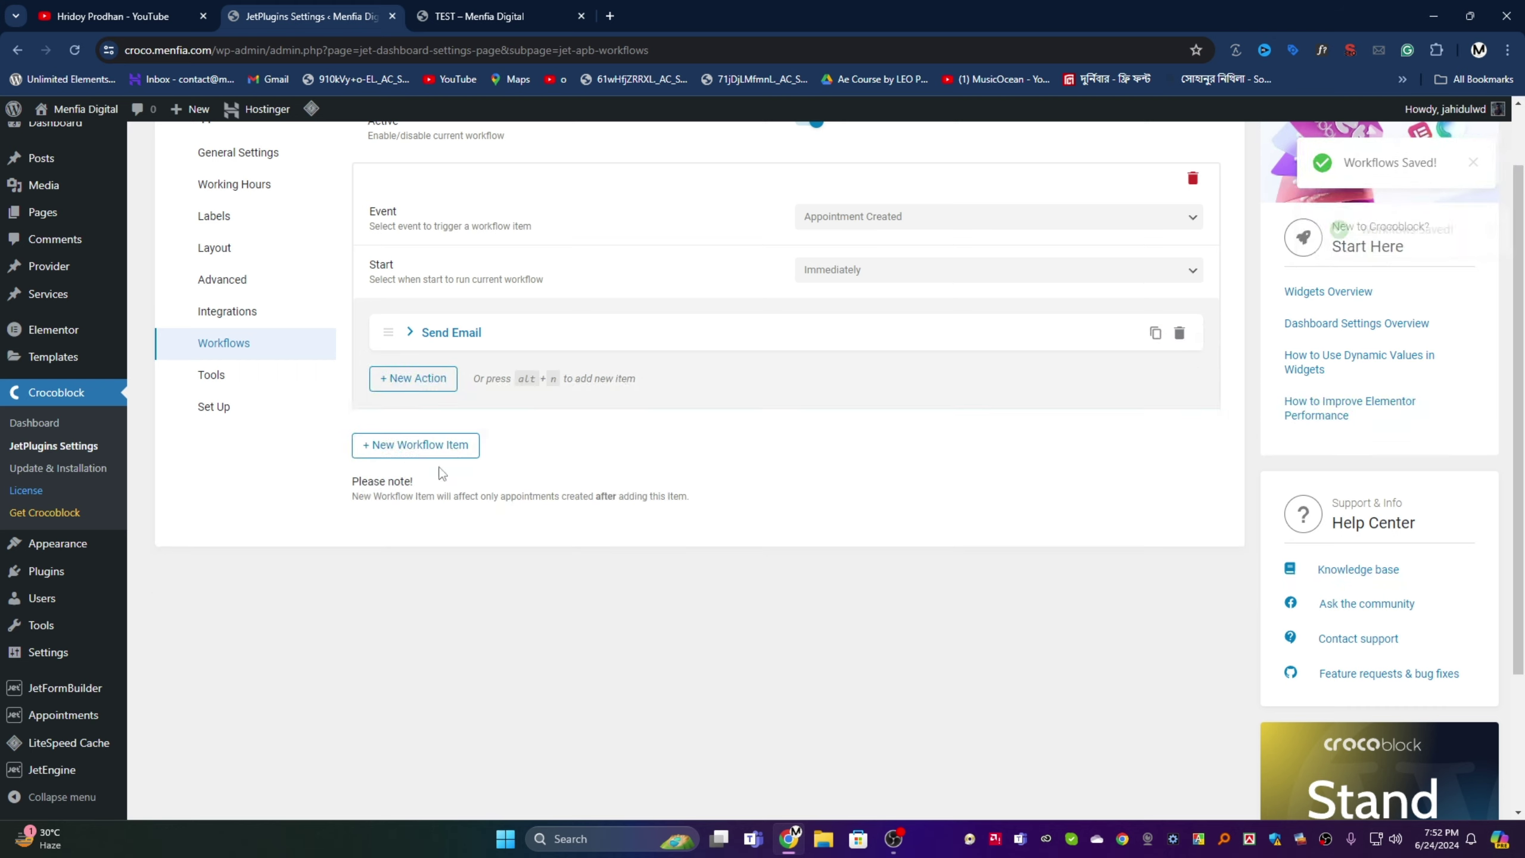
- Clear the excluded dates cache in the Tools settings
click(224, 384)
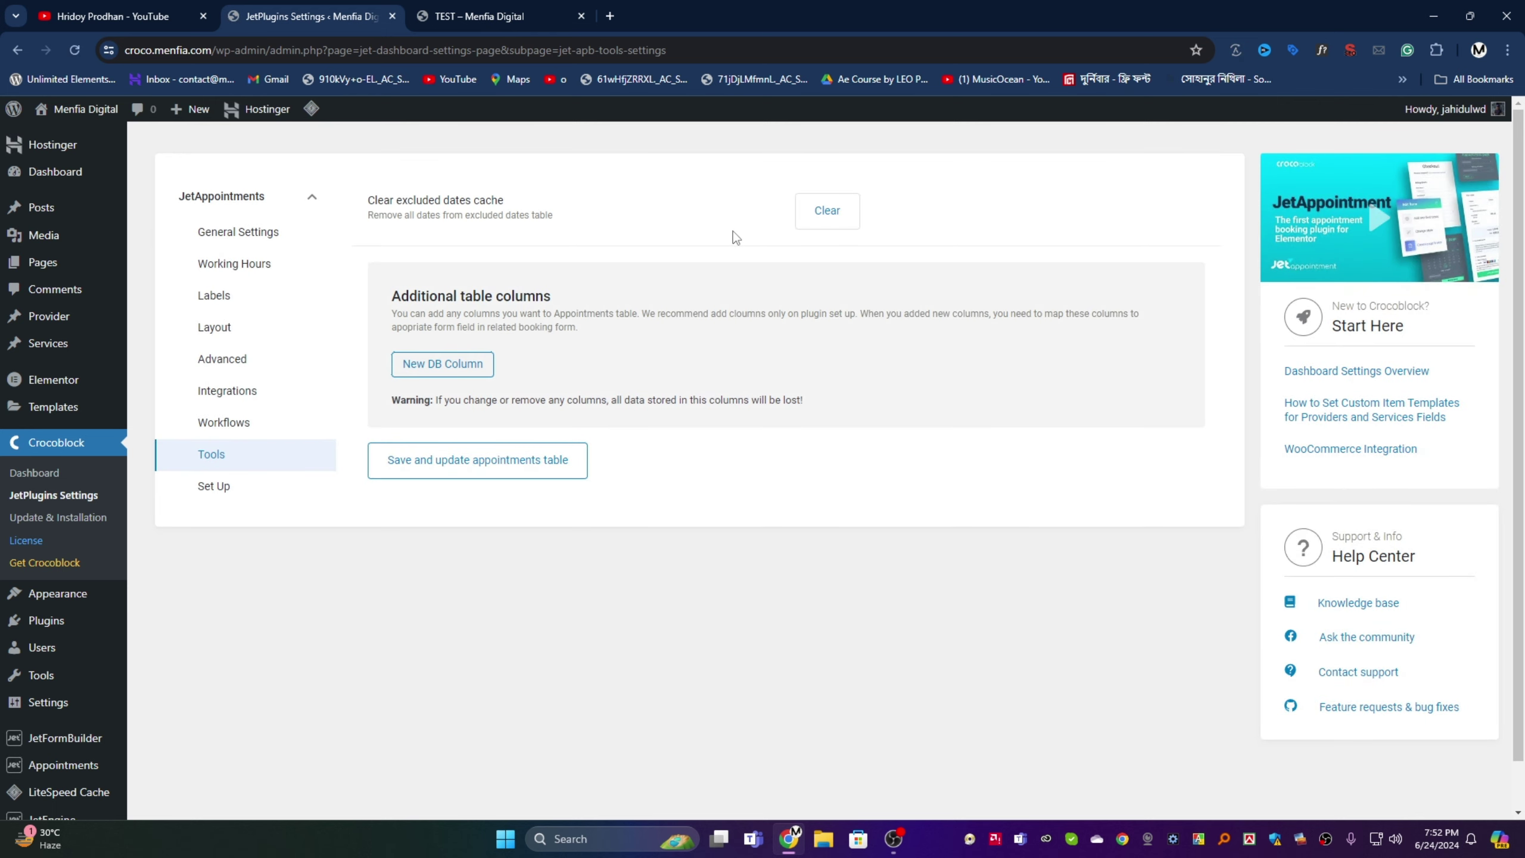
click(825, 211)
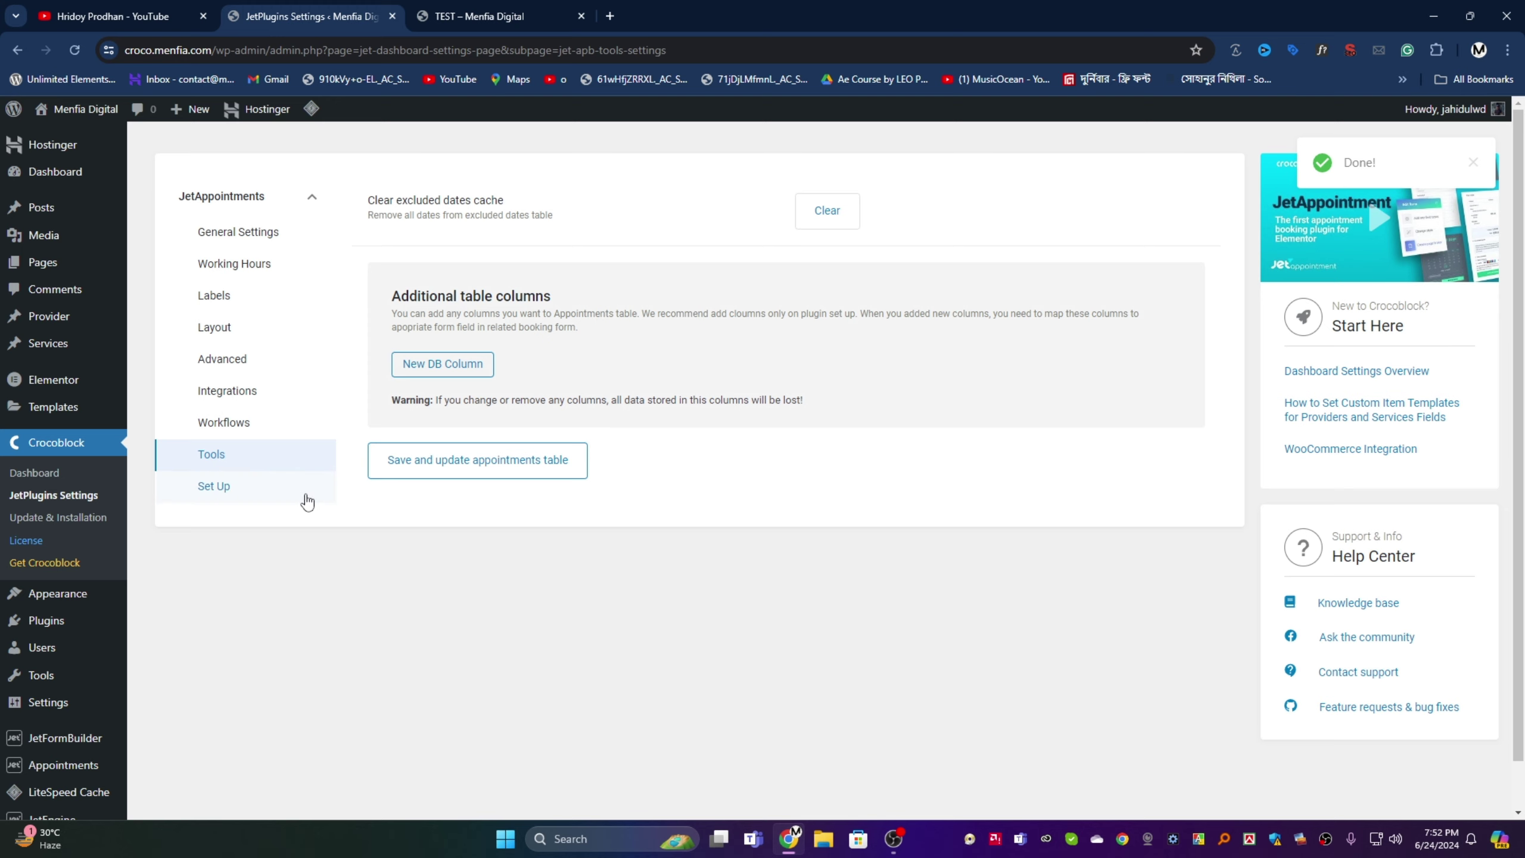
- Switch to the TEST page and examine the booking form's calendar, time slots and service choices
click(510, 13)
scroll(436, 215, up, 2)
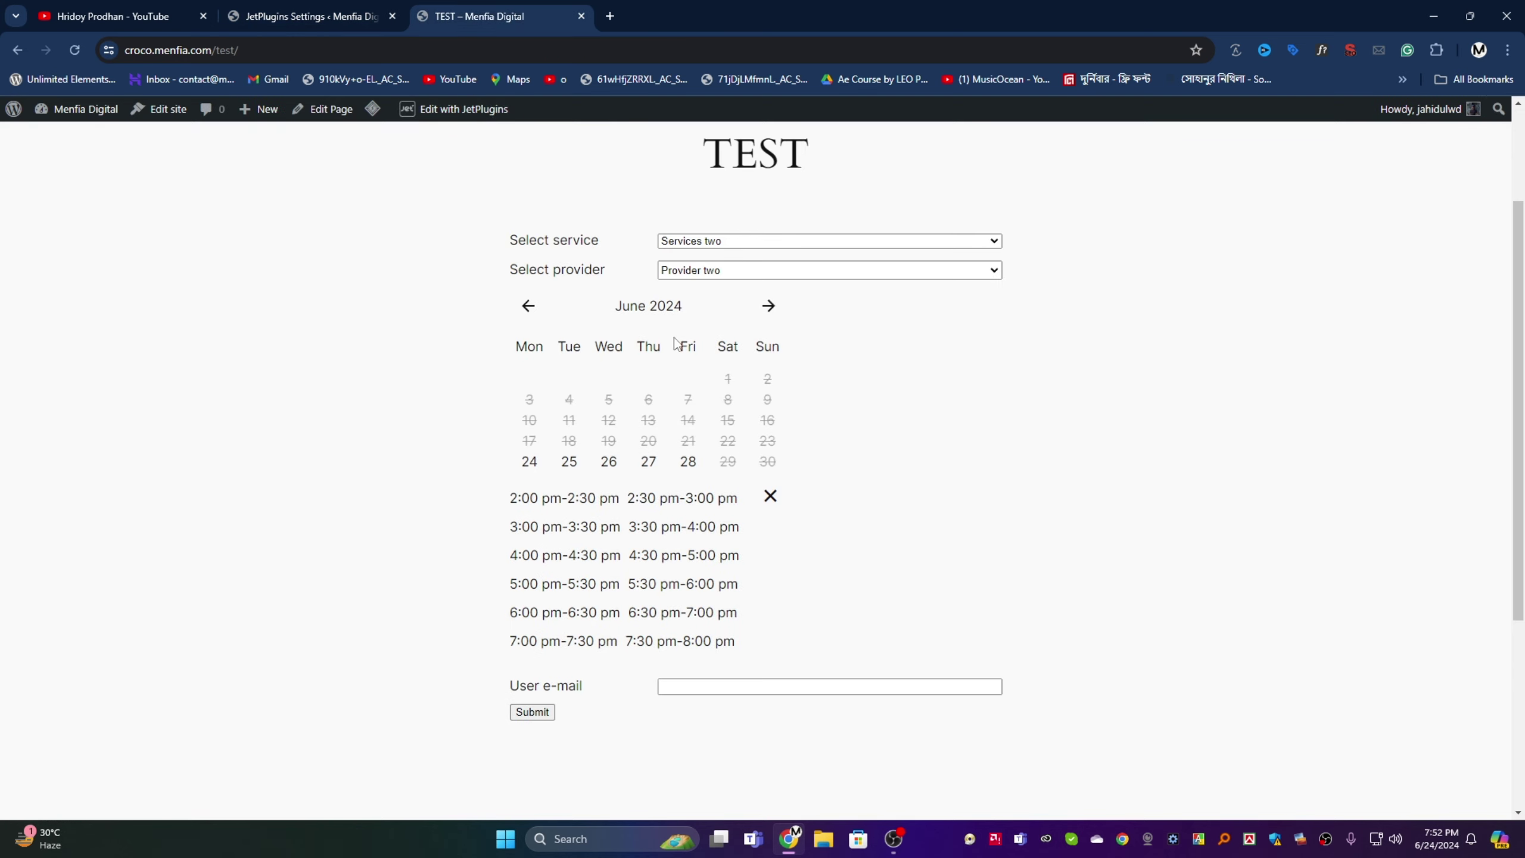
scroll(606, 348, up, 2)
scroll(729, 396, down, 1)
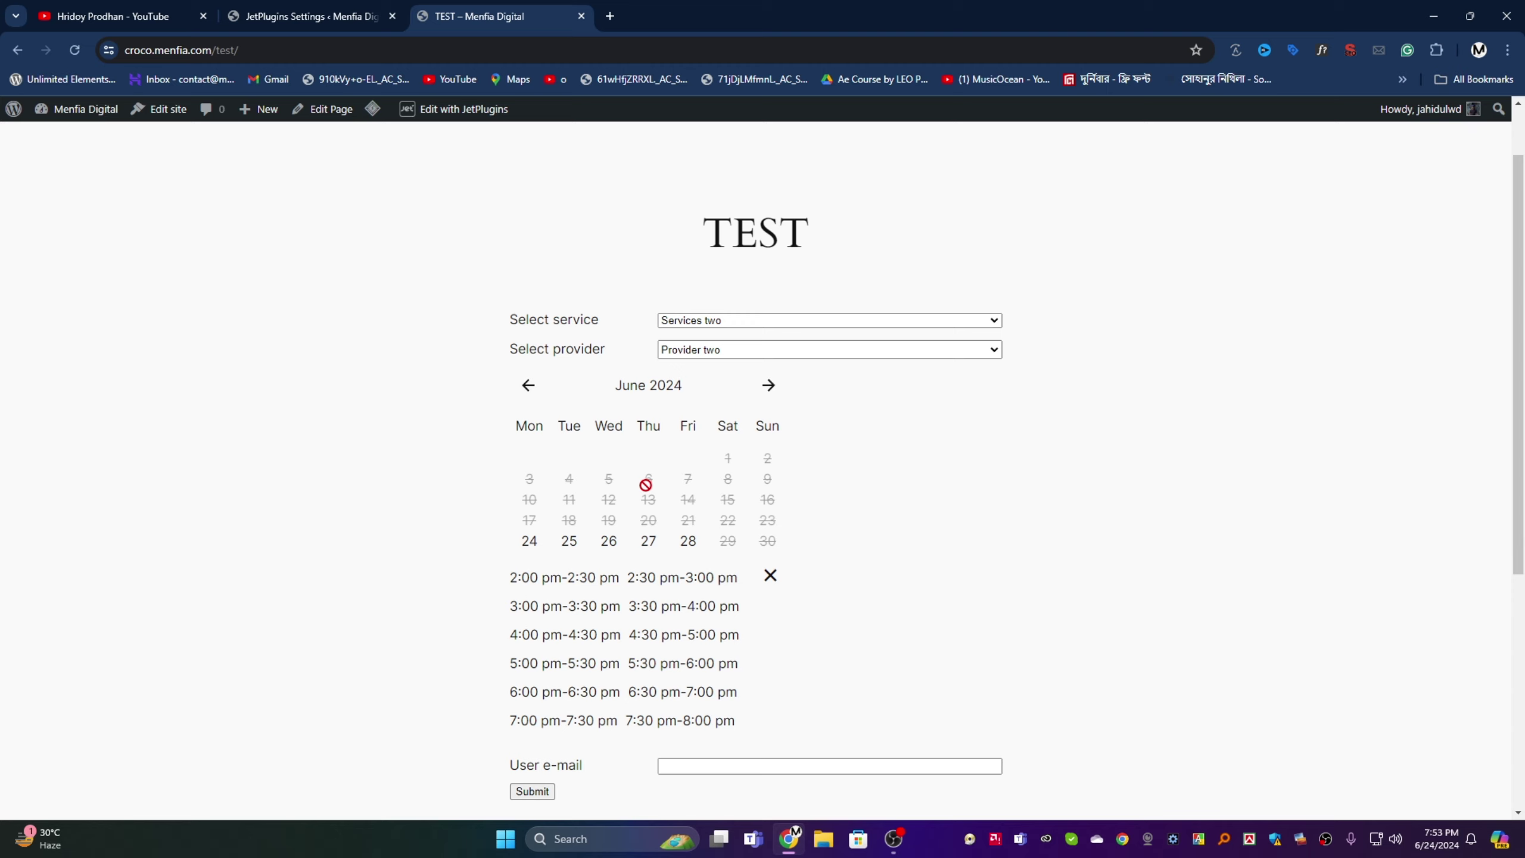
drag(511, 317, 667, 324)
click(671, 324)
click(683, 320)
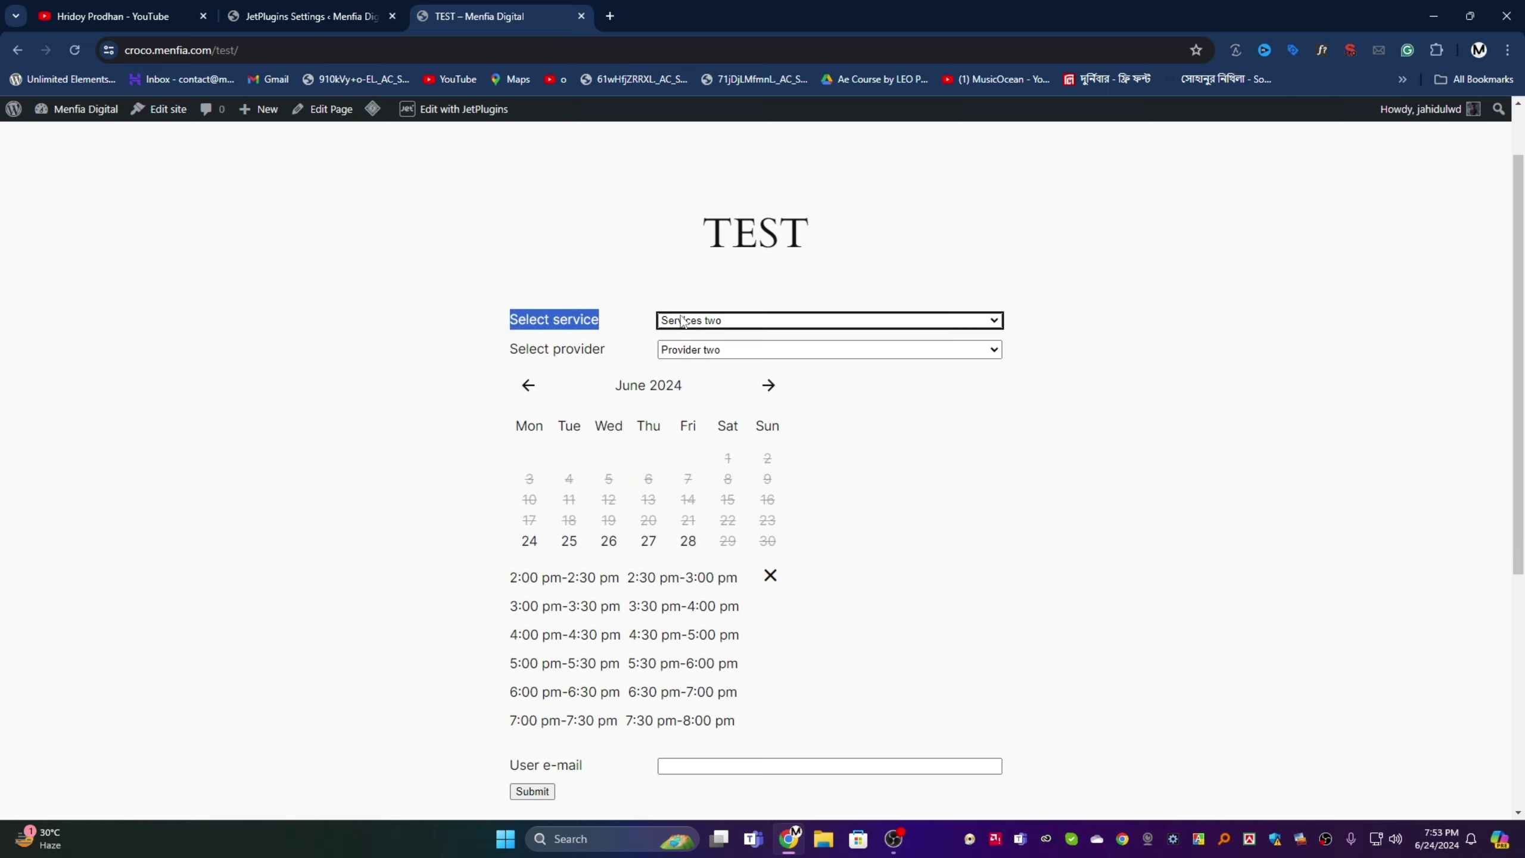
click(682, 320)
click(631, 337)
- Reset the booking form's provider choice to the blank Select... option
click(710, 352)
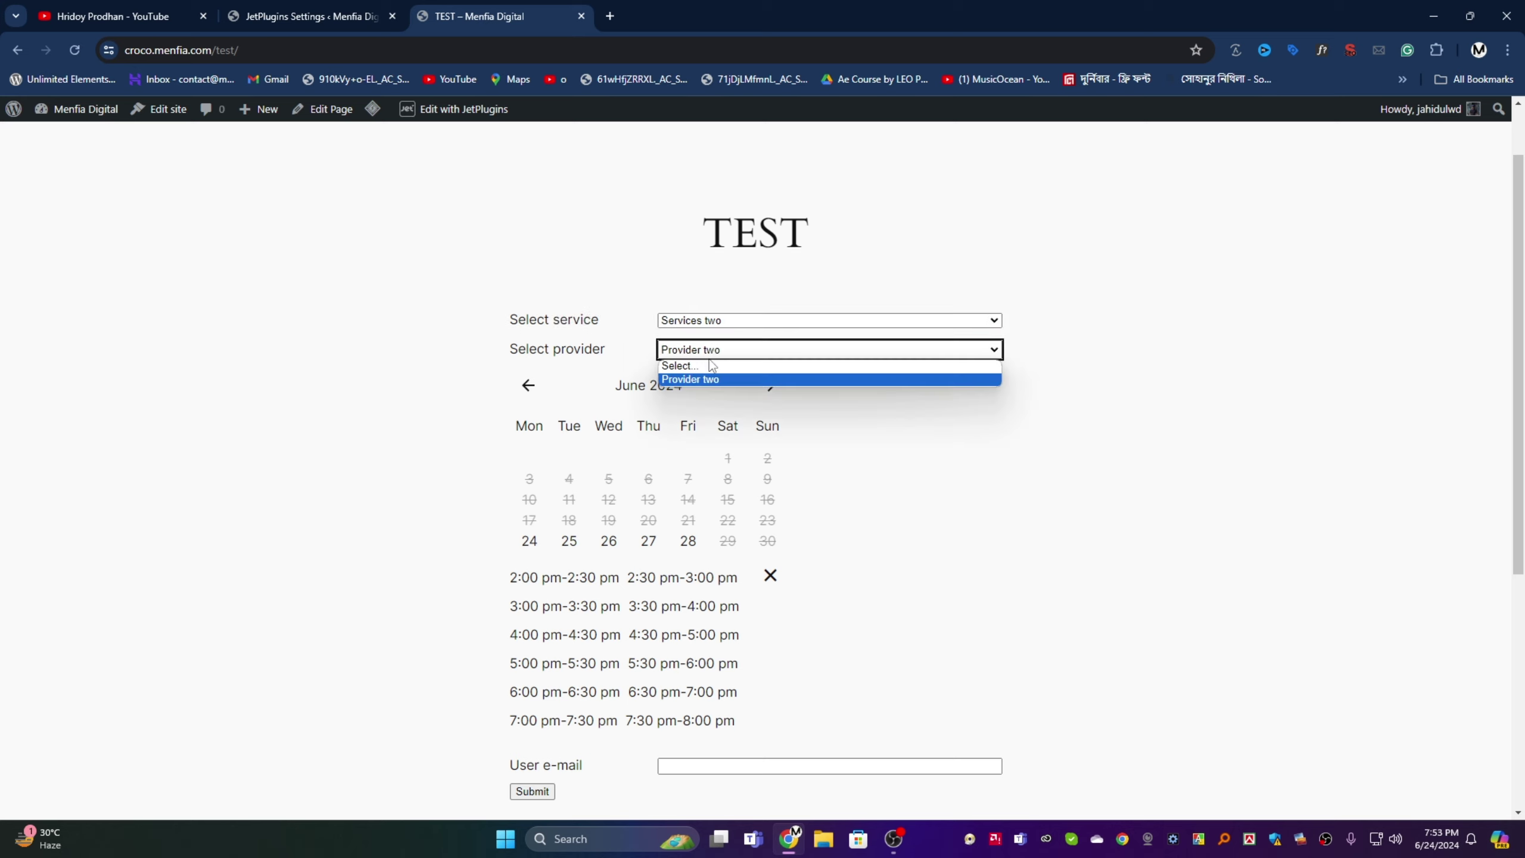
click(712, 365)
scroll(779, 513, down, 1)
scroll(653, 454, up, 2)
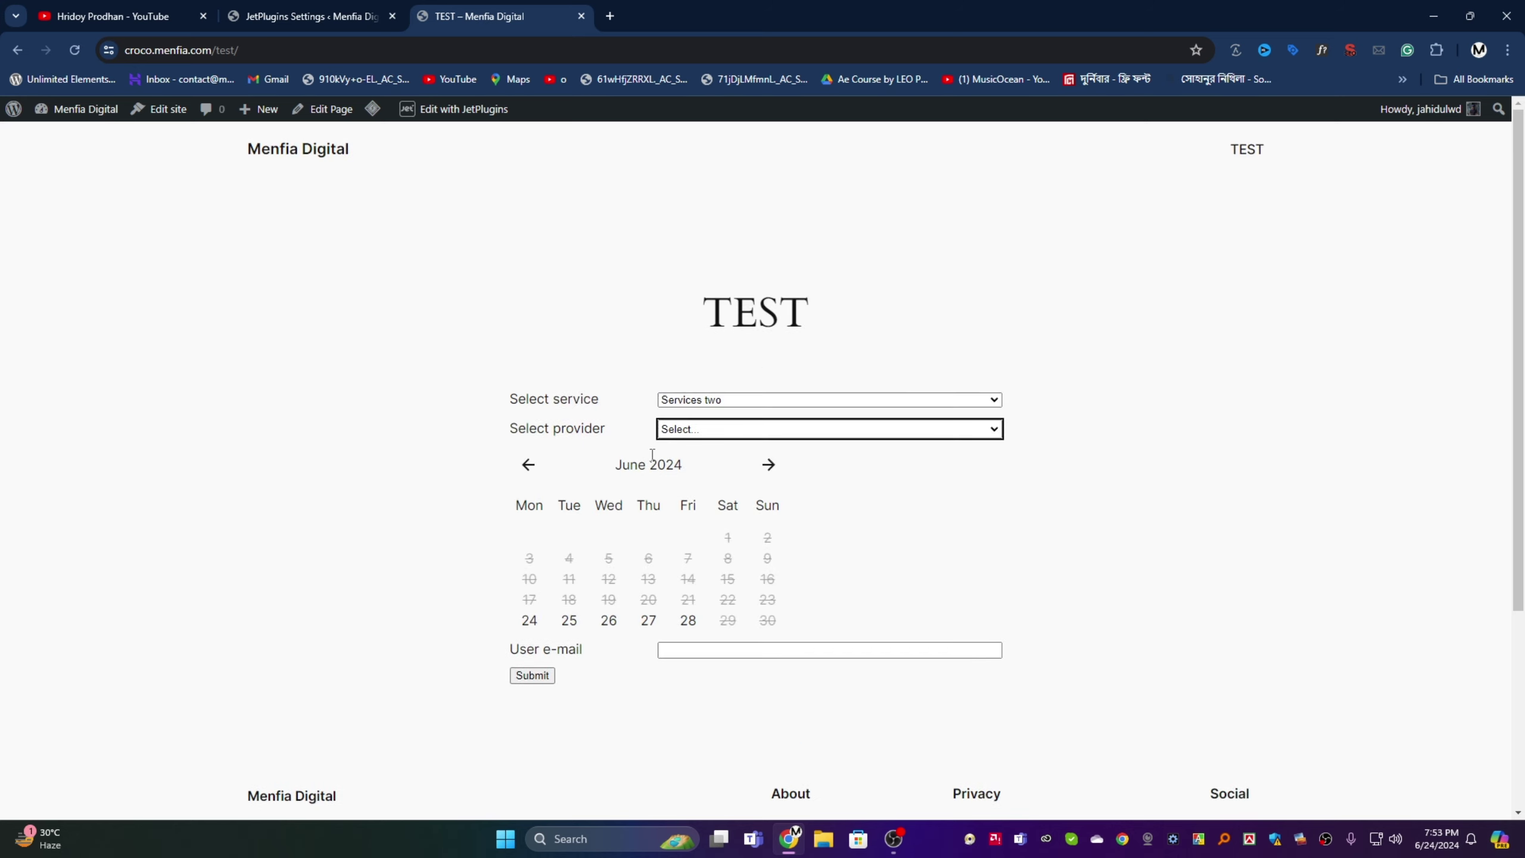
click(1246, 150)
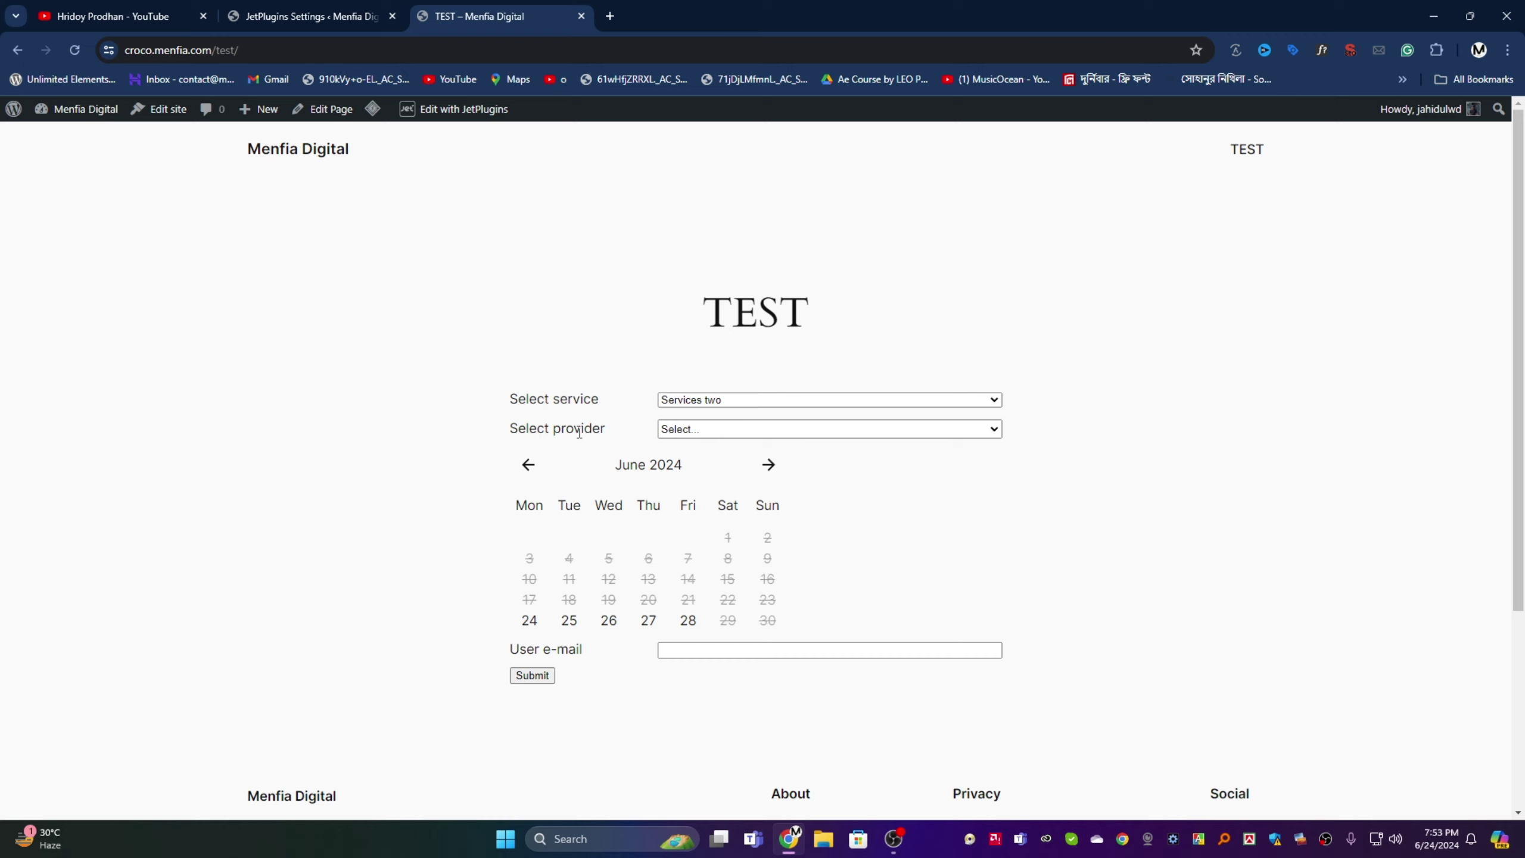
- Review the booking form's provider options, its User e-mail field and the calendar
drag(581, 430, 536, 430)
click(666, 430)
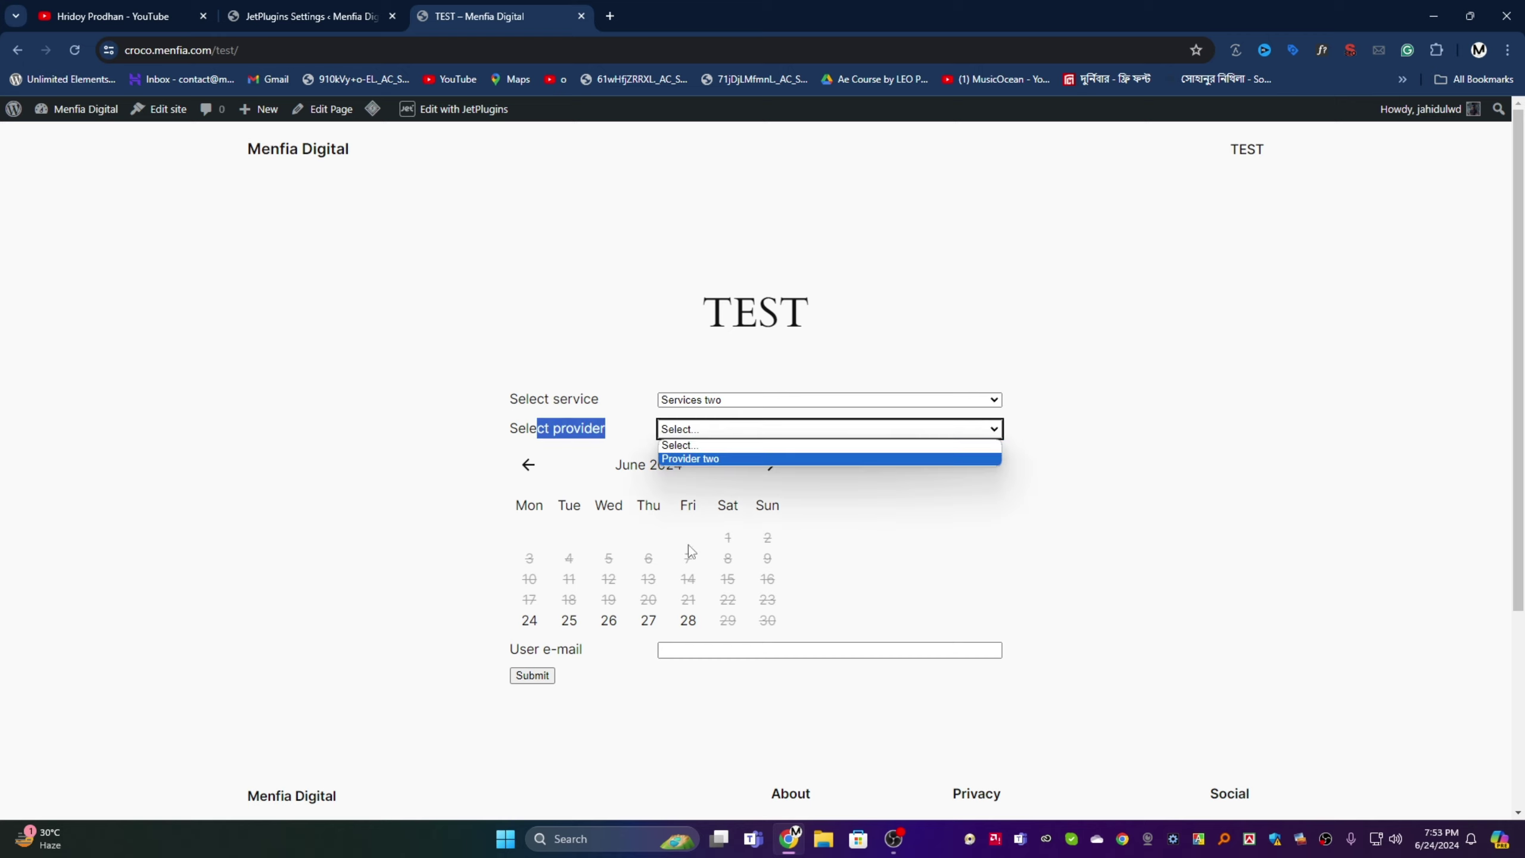
click(672, 650)
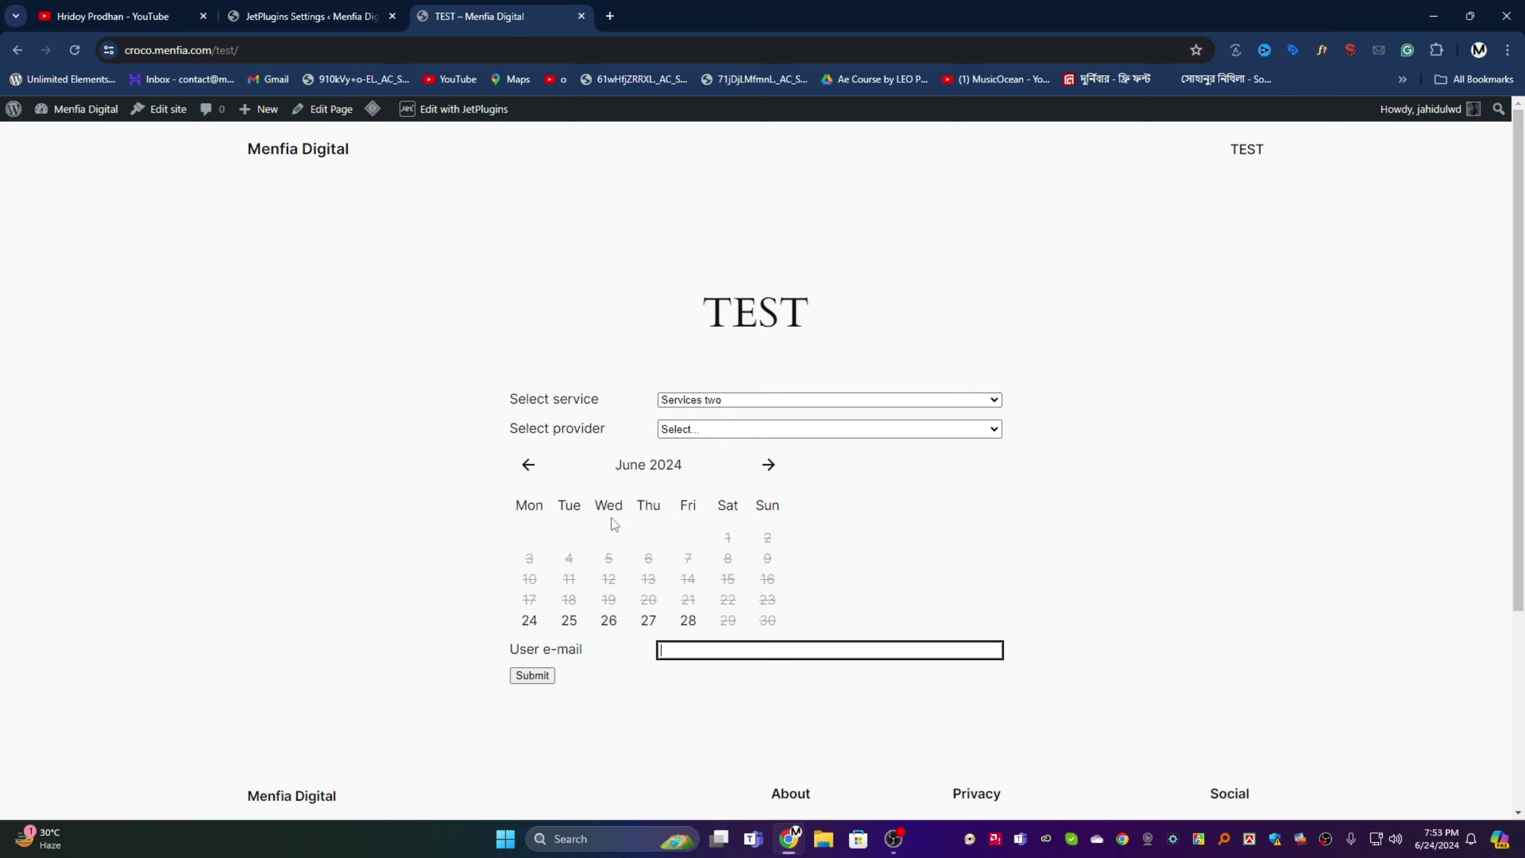
scroll(697, 506, down, 1)
scroll(697, 508, down, 1)
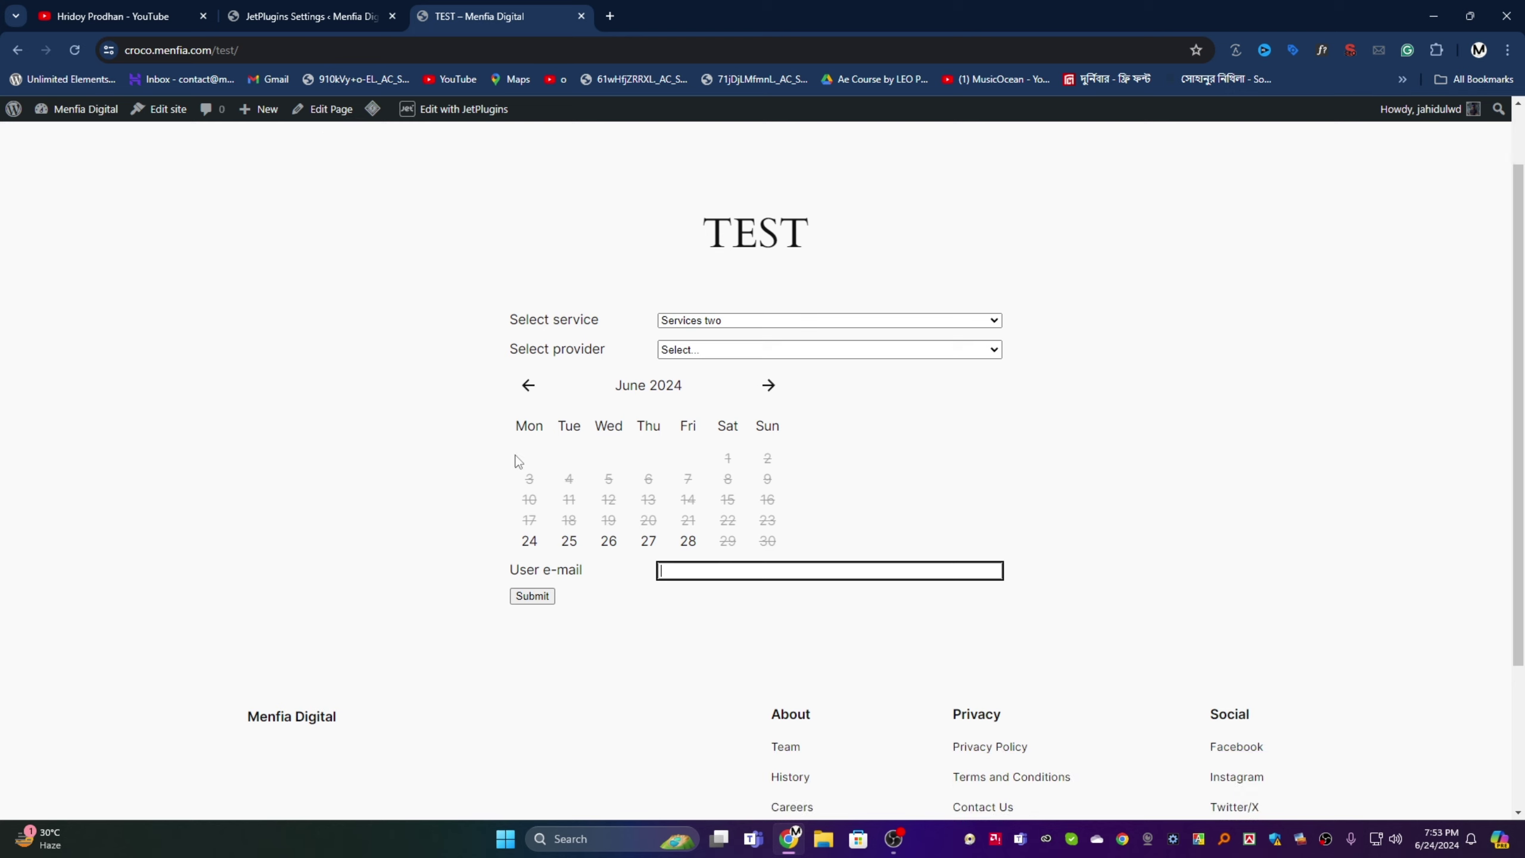